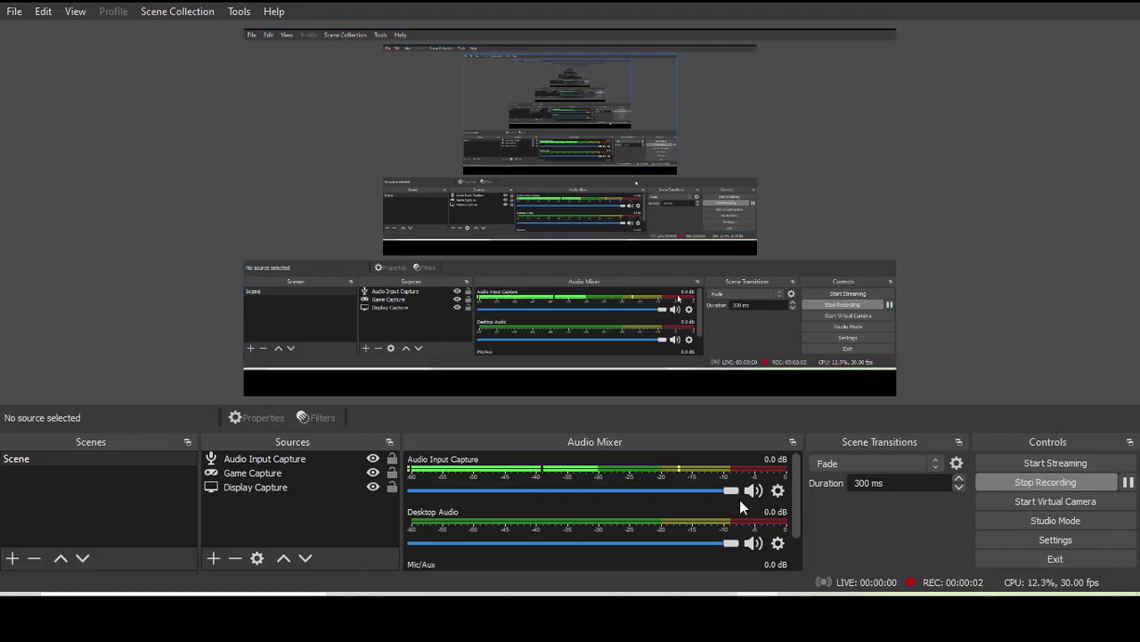
# - Switch to the untitled Mathcad worksheet
pyautogui.moveTo(797, 619)
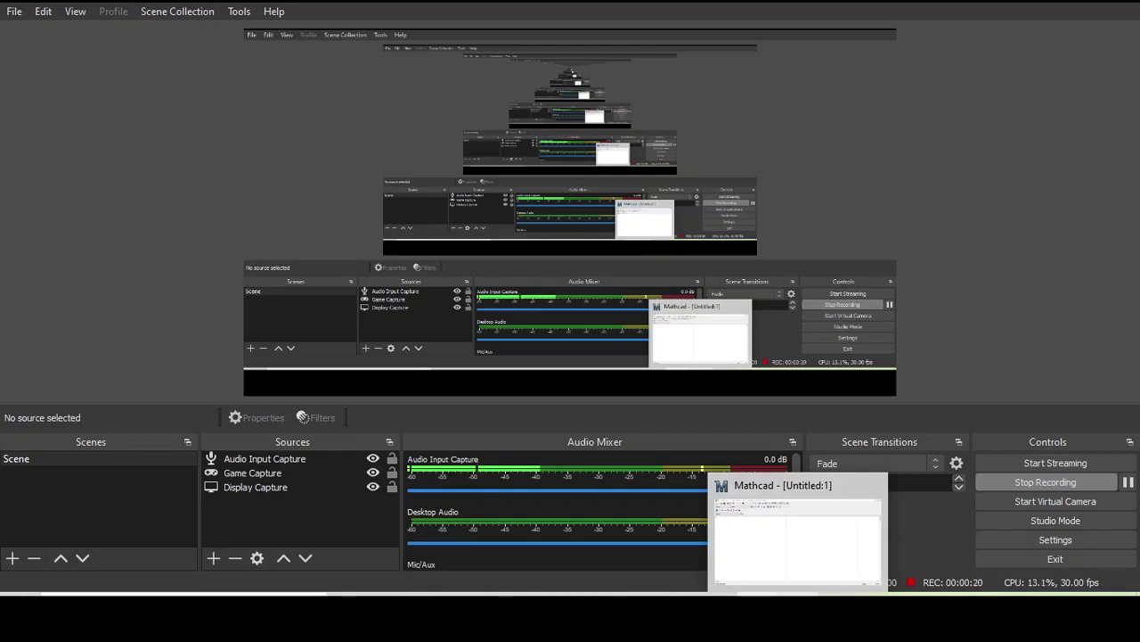
pyautogui.click(799, 535)
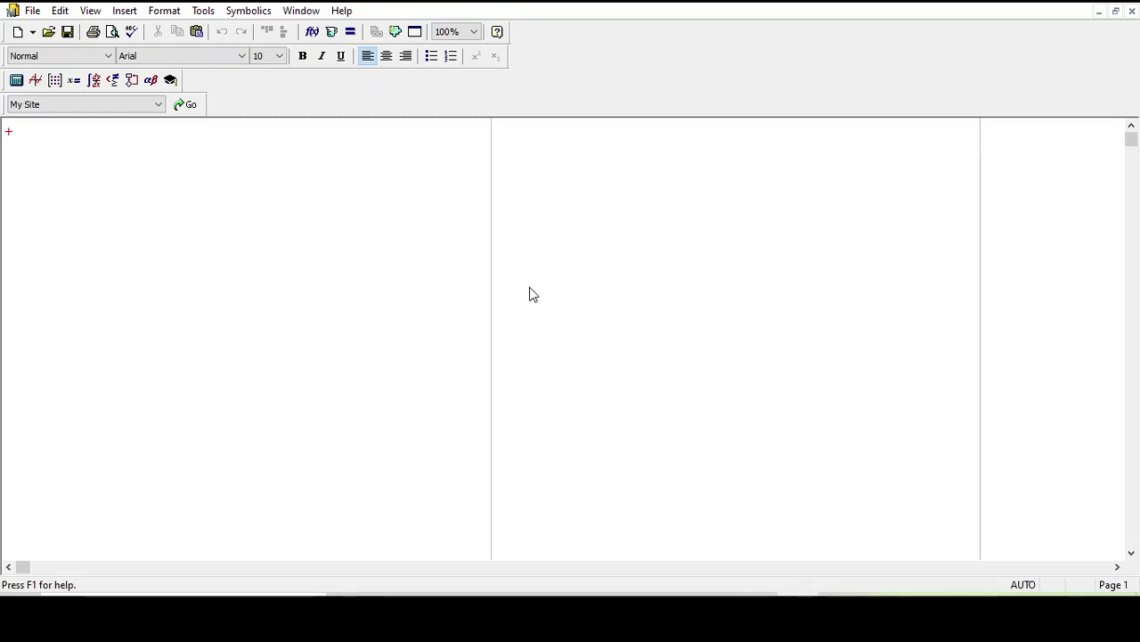
# - Look at the Matrix palette with its Insert Matrix settings and at the Calculator palette, closing them without inserting anything
pyautogui.click(55, 80)
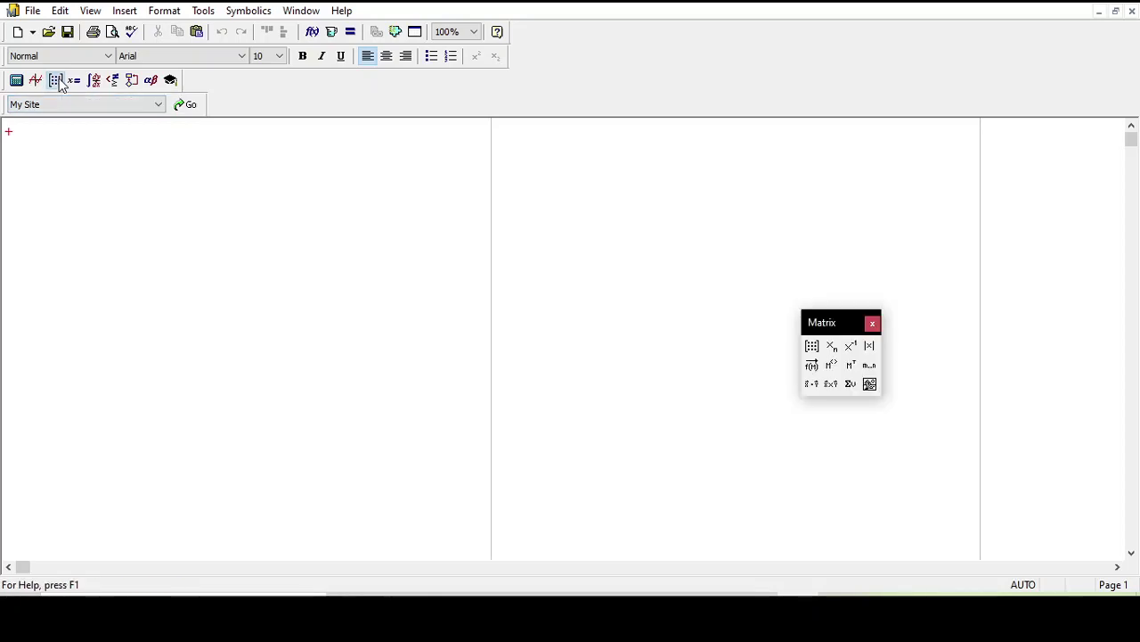
pyautogui.click(872, 322)
pyautogui.click(56, 81)
pyautogui.click(811, 345)
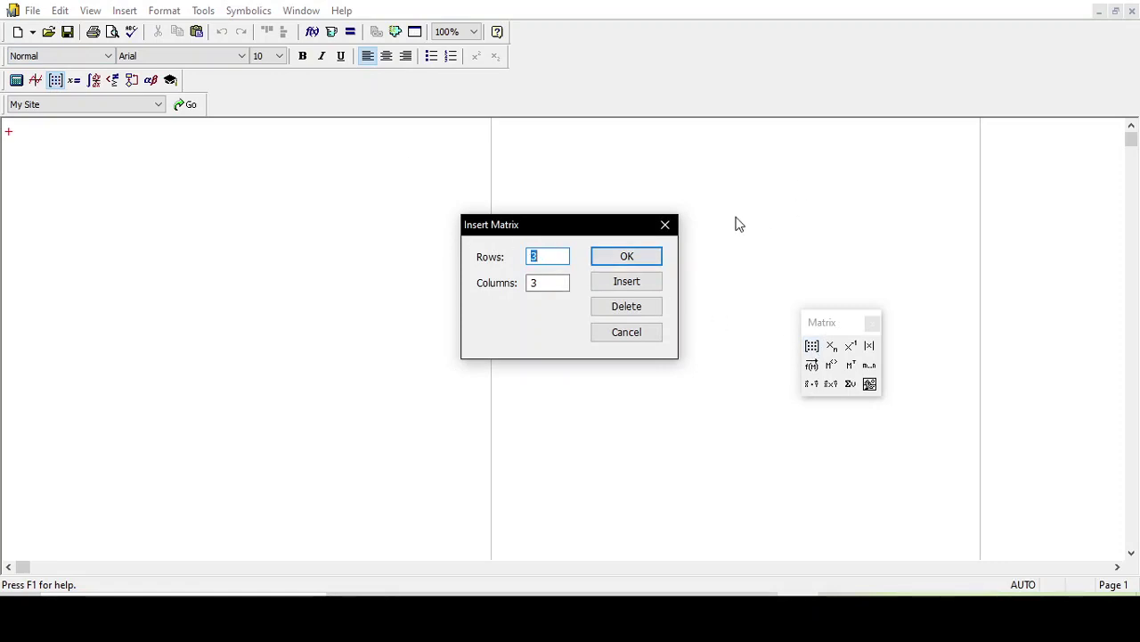
pyautogui.click(666, 225)
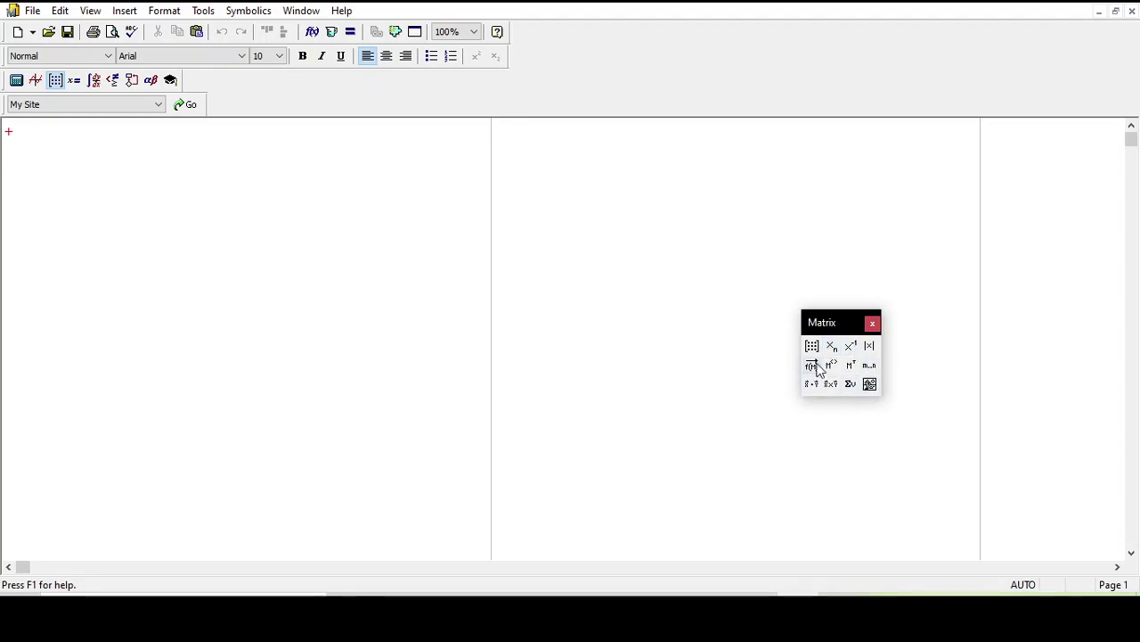
pyautogui.moveTo(834, 328); pyautogui.dragTo(789, 250)
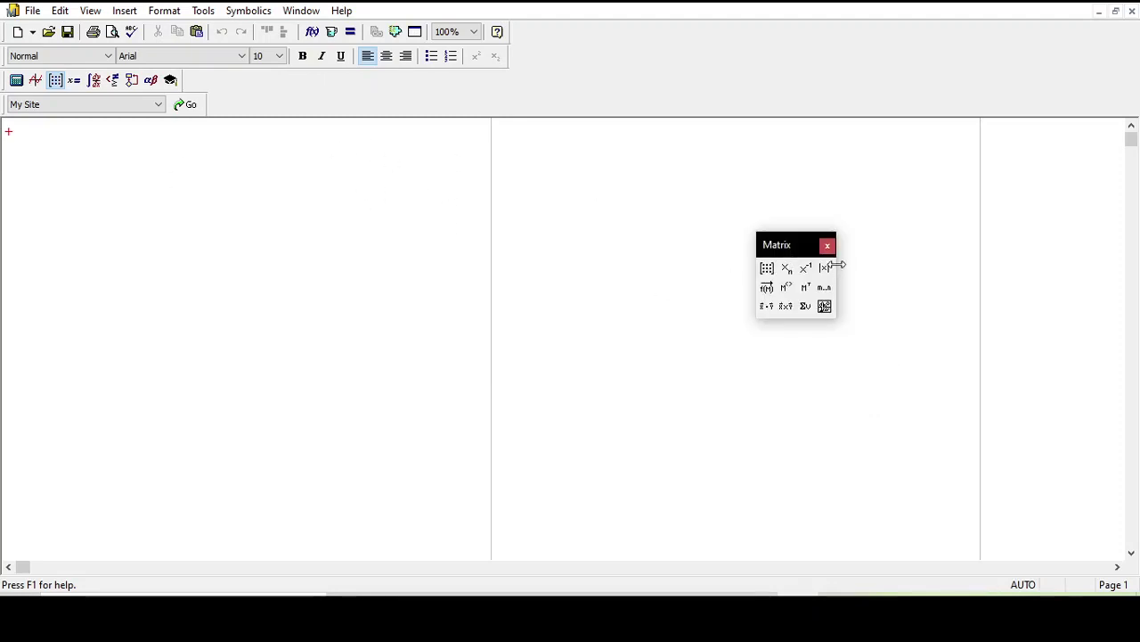
pyautogui.click(767, 269)
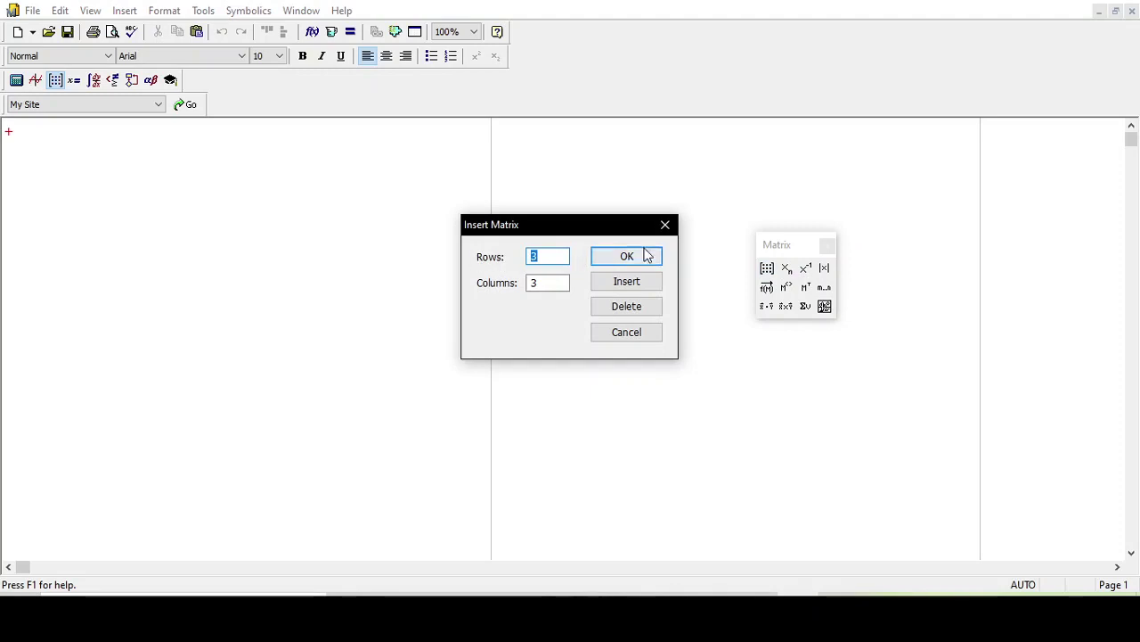
pyautogui.click(664, 224)
pyautogui.click(828, 245)
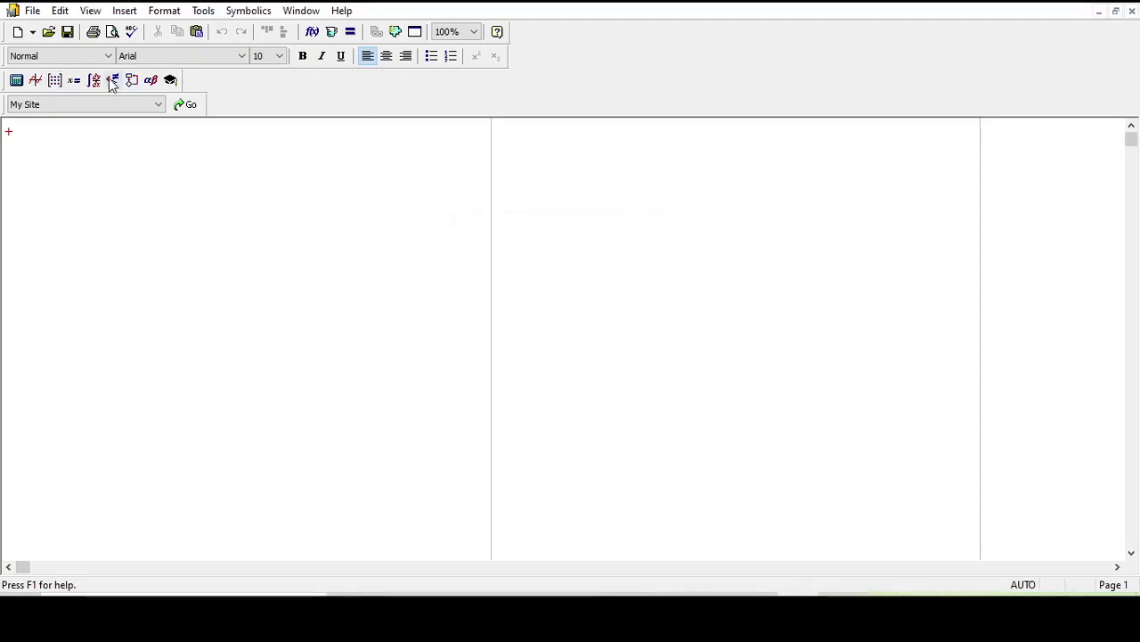
pyautogui.click(18, 83)
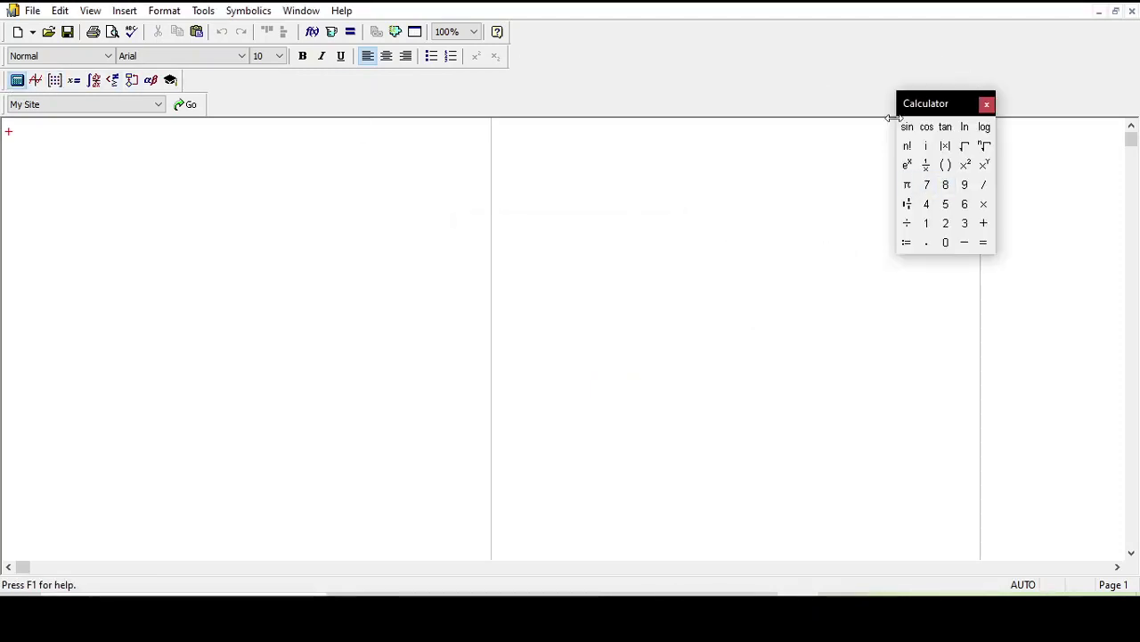
pyautogui.click(986, 104)
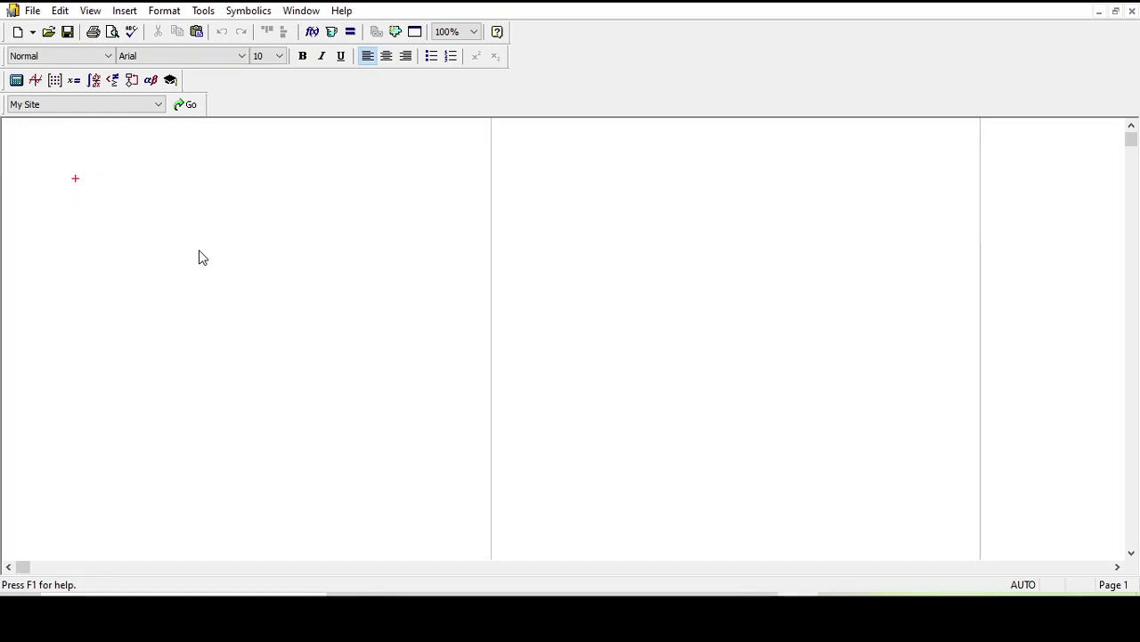
# - Insert a derivative operator from the Calculus palette into the blank worksheet and cut it out again
pyautogui.click(94, 86)
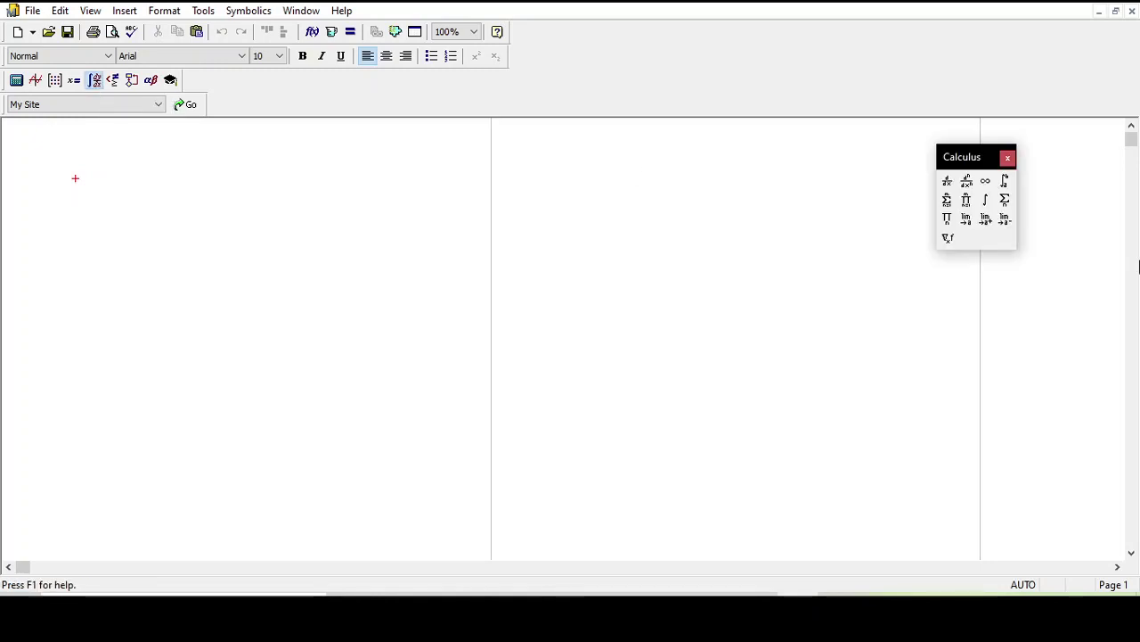
pyautogui.click(945, 182)
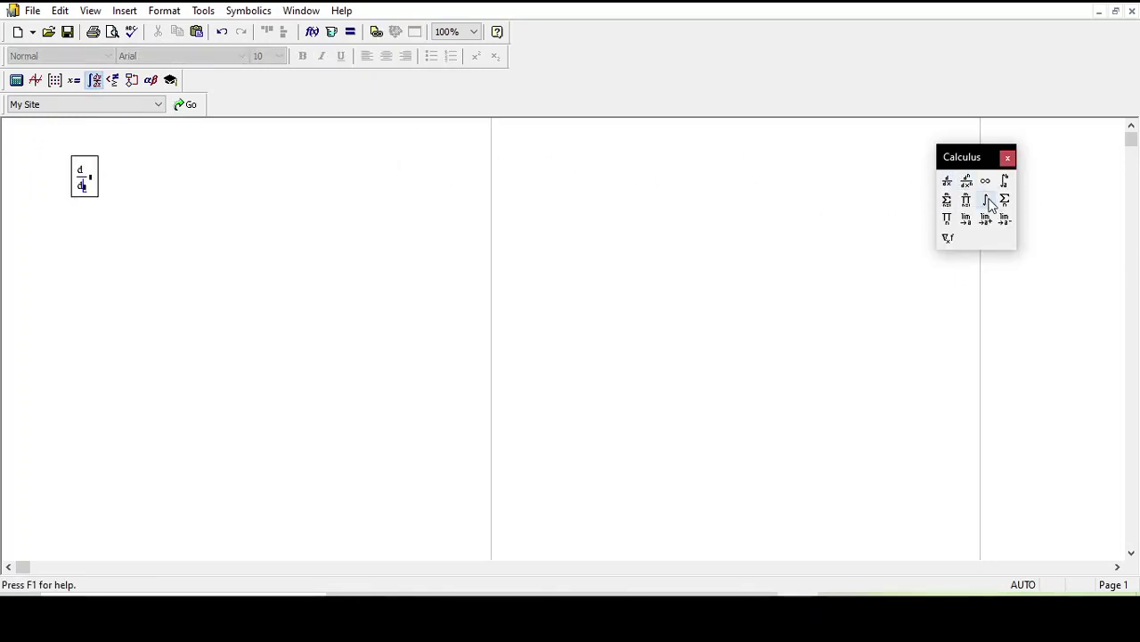
pyautogui.moveTo(155, 238); pyautogui.dragTo(52, 170)
pyautogui.rightClick(92, 185)
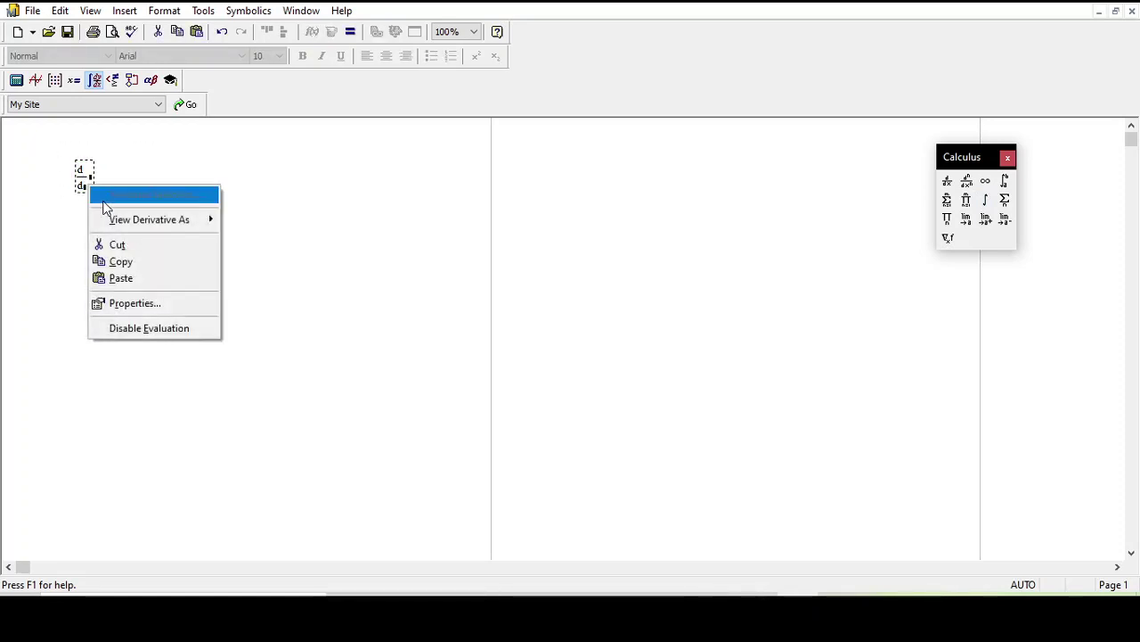
pyautogui.click(122, 246)
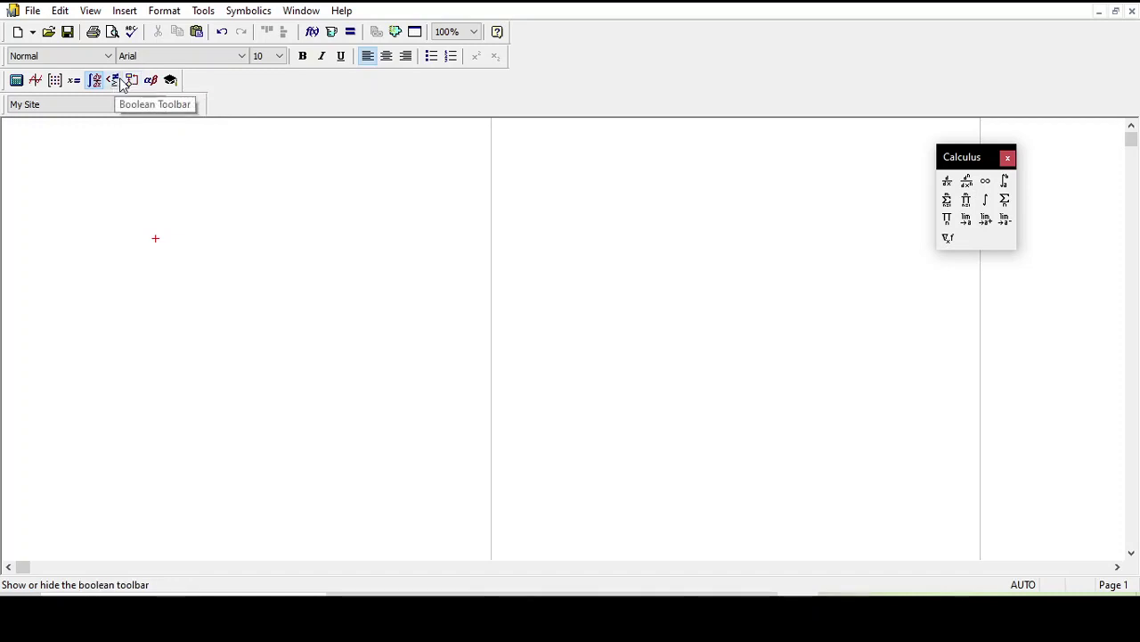
# - Look at the Programming palette and browse the function categories and names offered by Insert Function, without inserting one
pyautogui.click(132, 82)
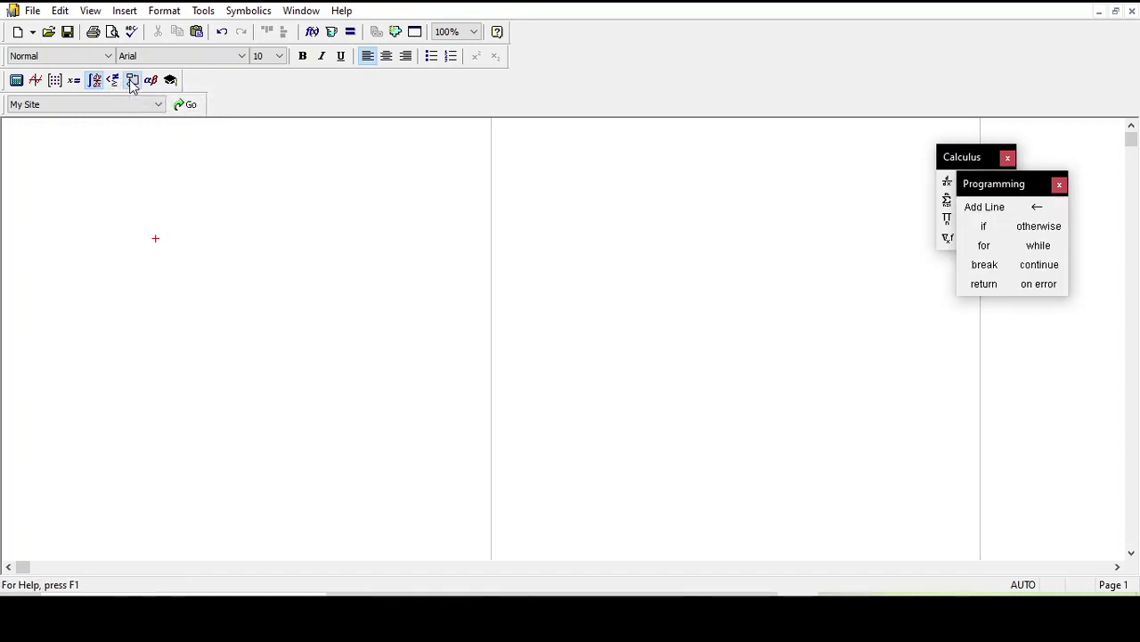
pyautogui.click(1060, 184)
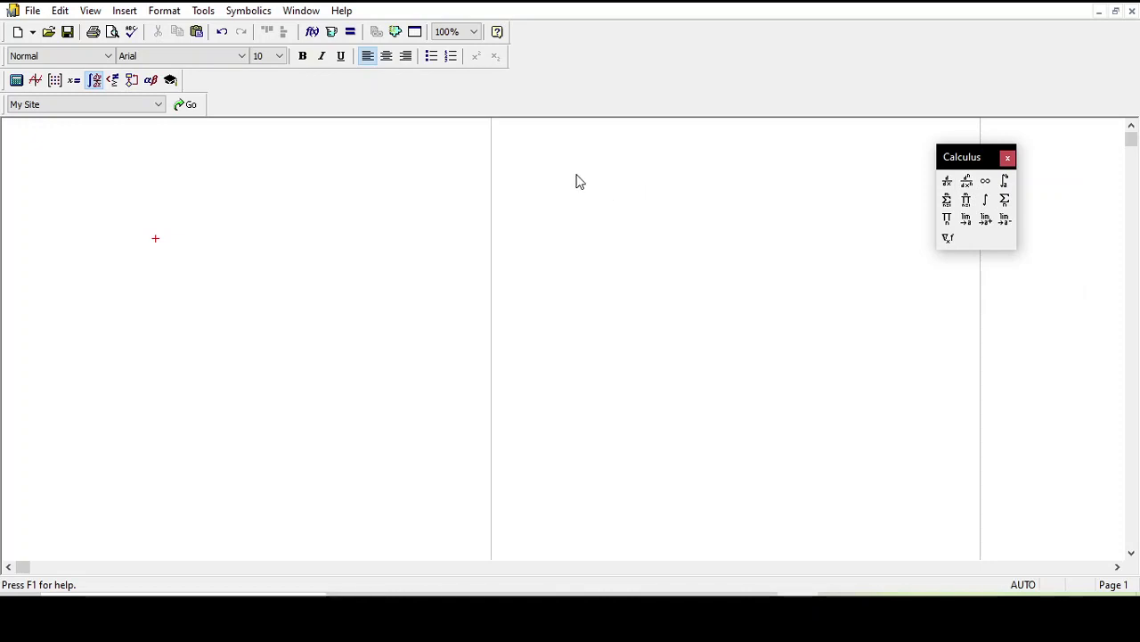
pyautogui.click(309, 39)
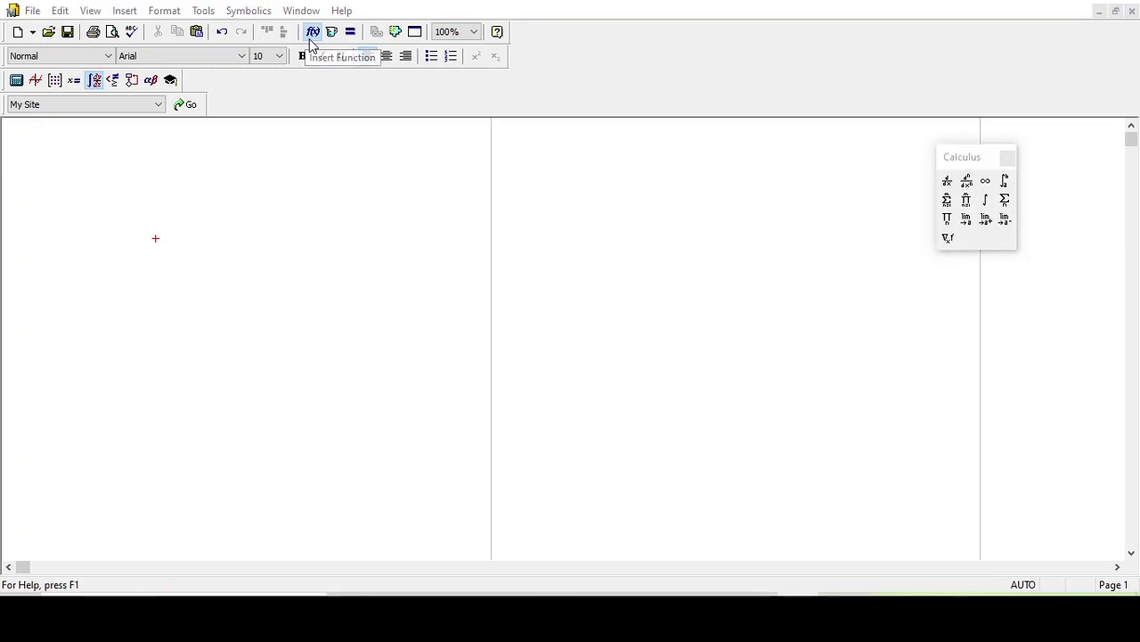
pyautogui.scroll(-9, 588, 254)
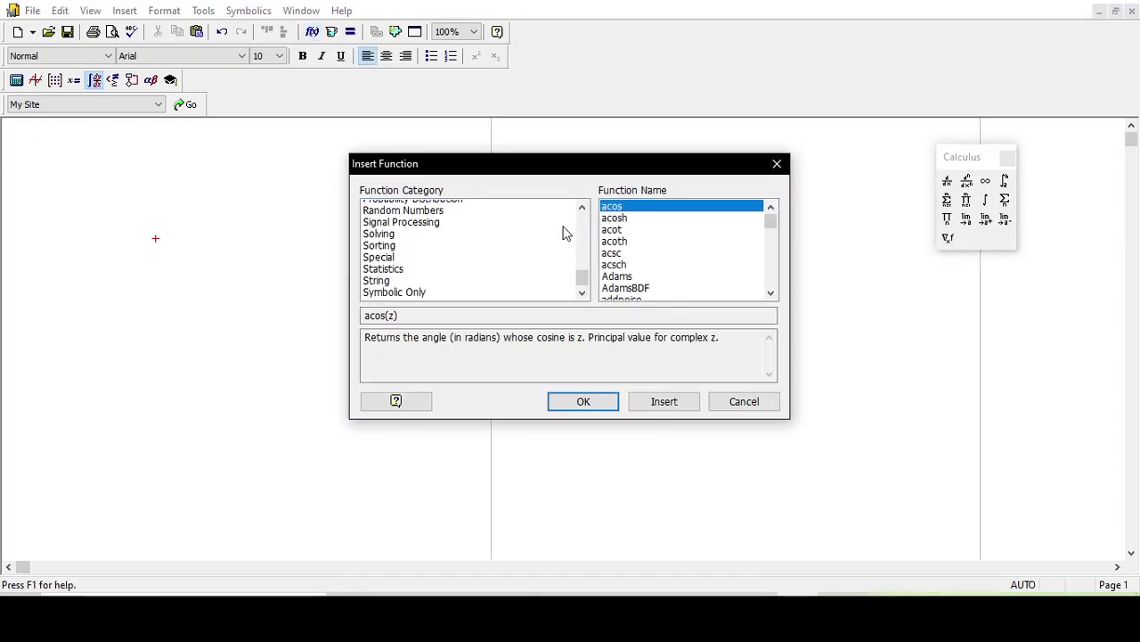
pyautogui.scroll(-1, 686, 230)
pyautogui.scroll(-20, 684, 241)
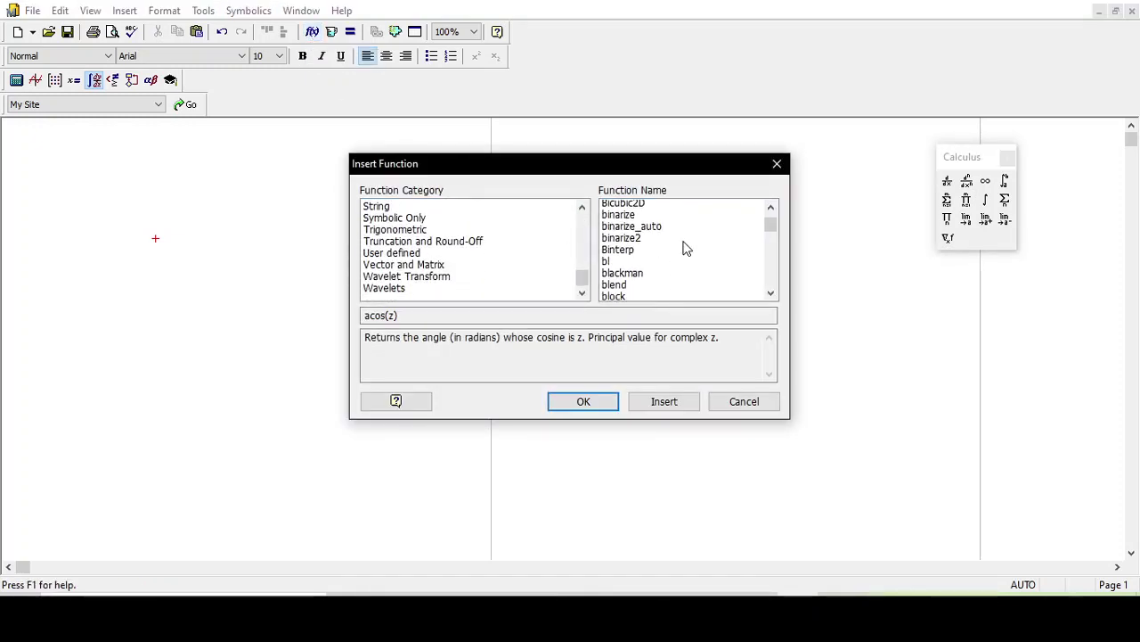
pyautogui.click(778, 165)
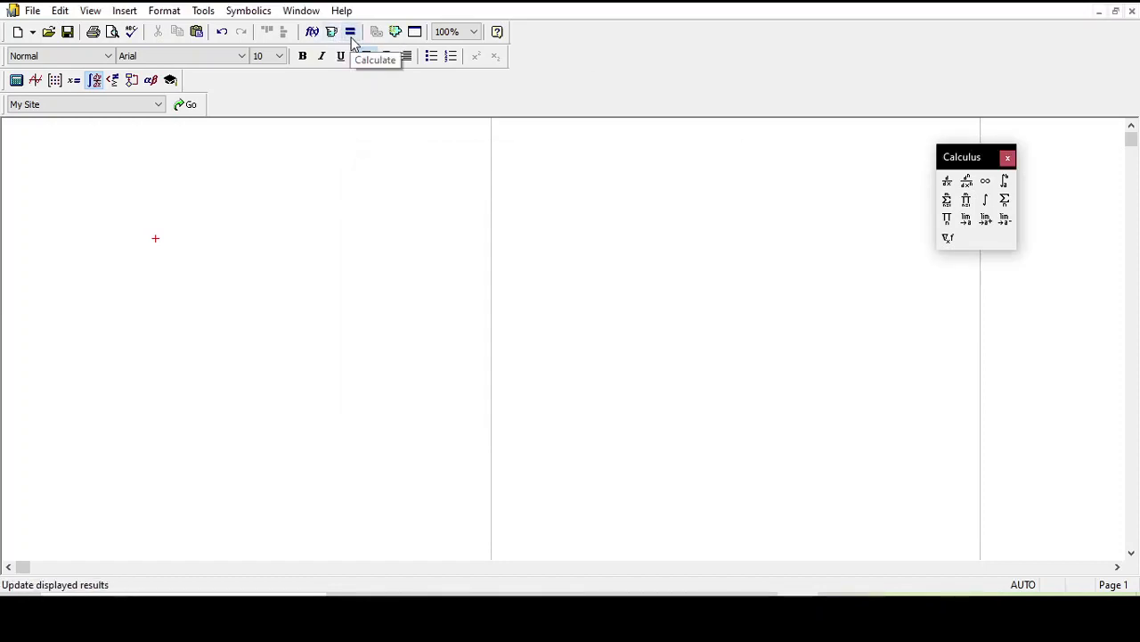
# - Browse the dimensions and units available in Insert Unit, without inserting one
pyautogui.click(338, 37)
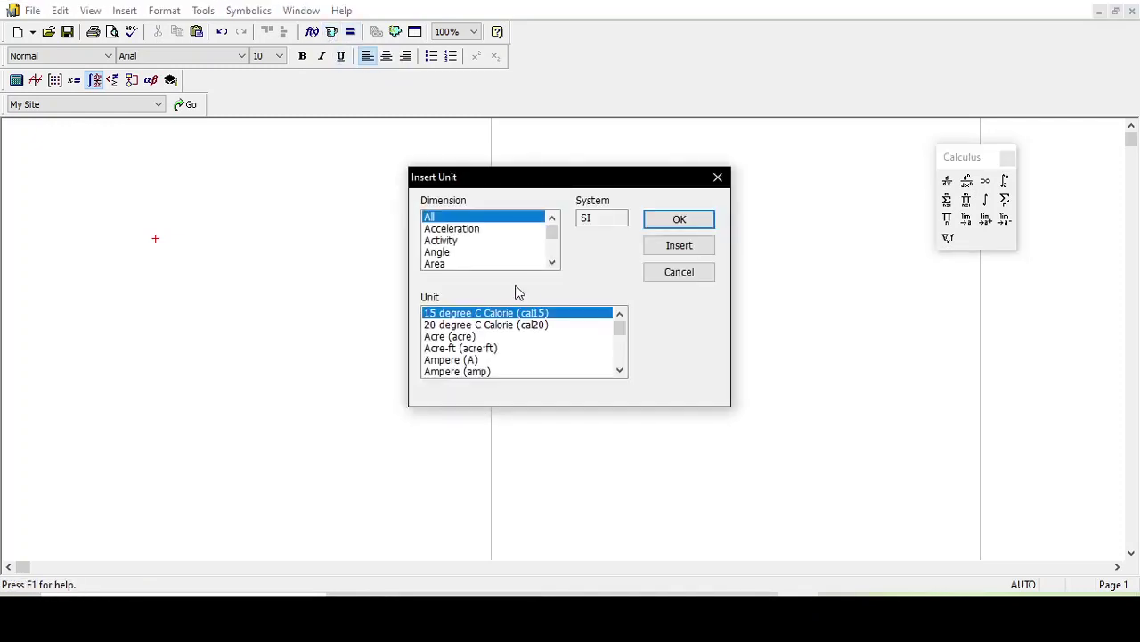
pyautogui.scroll(-1, 535, 347)
pyautogui.scroll(-5, 534, 348)
pyautogui.scroll(-4, 506, 254)
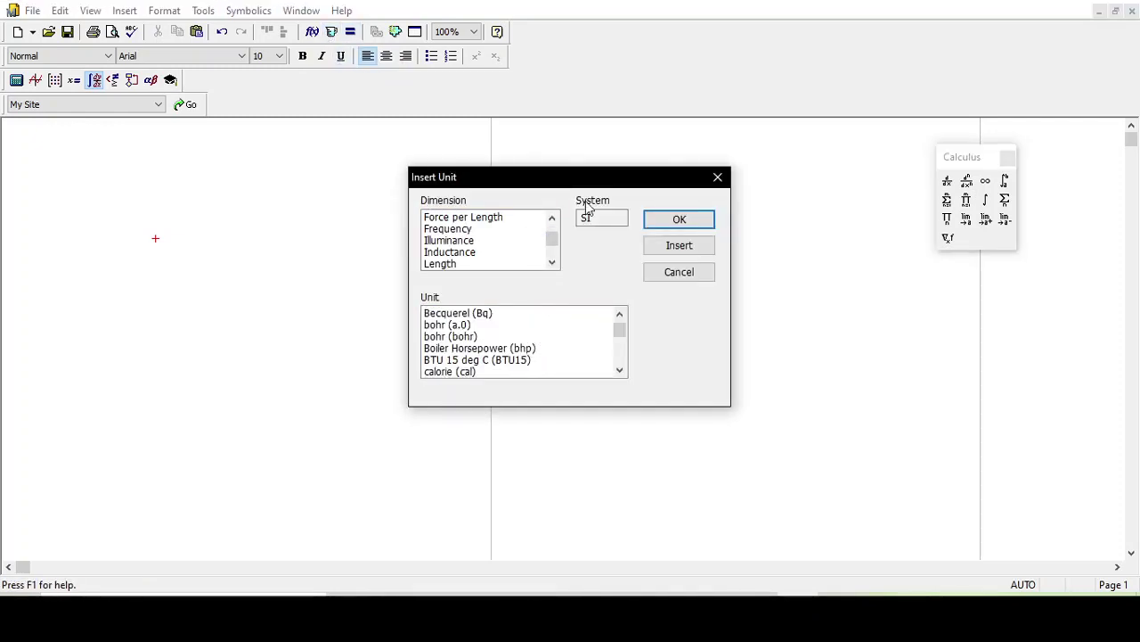
pyautogui.click(718, 179)
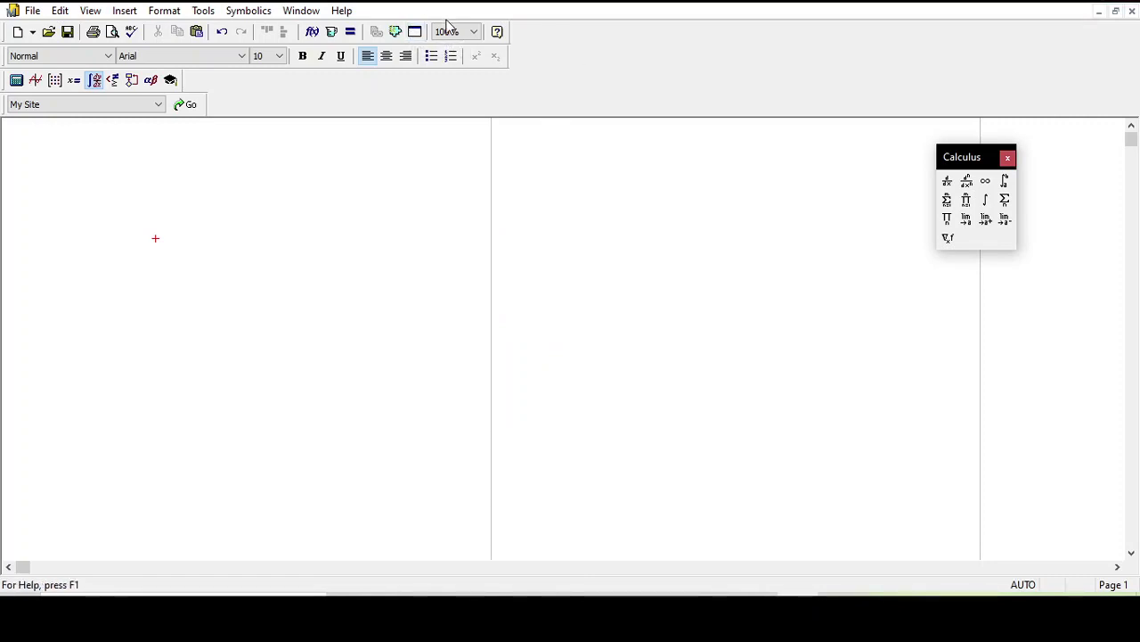
pyautogui.rightClick(198, 241)
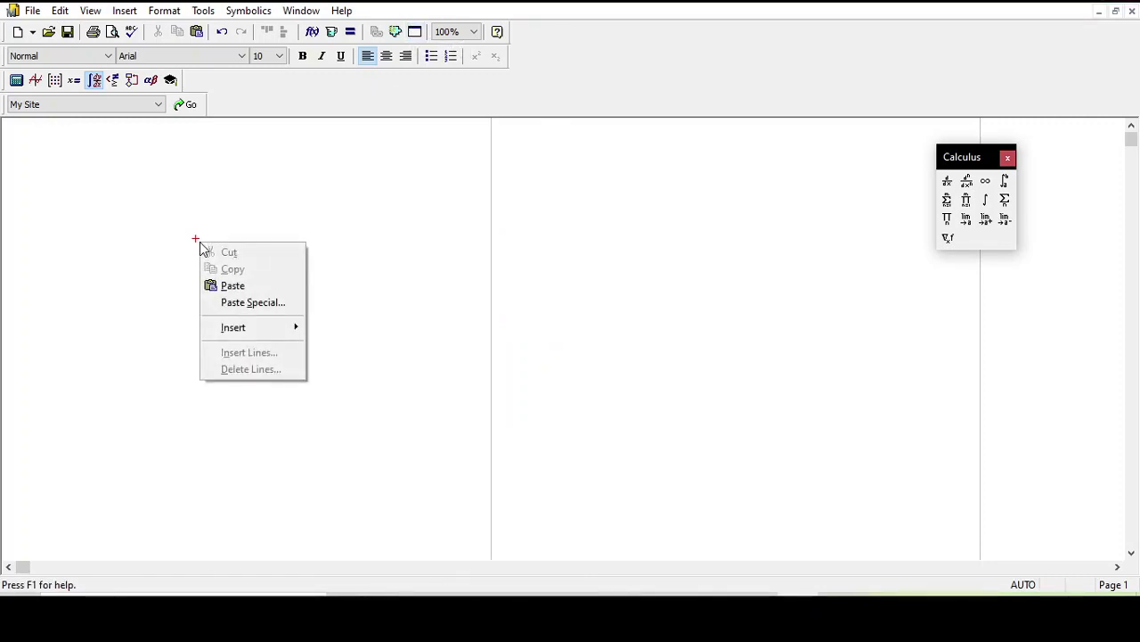
pyautogui.click(190, 202)
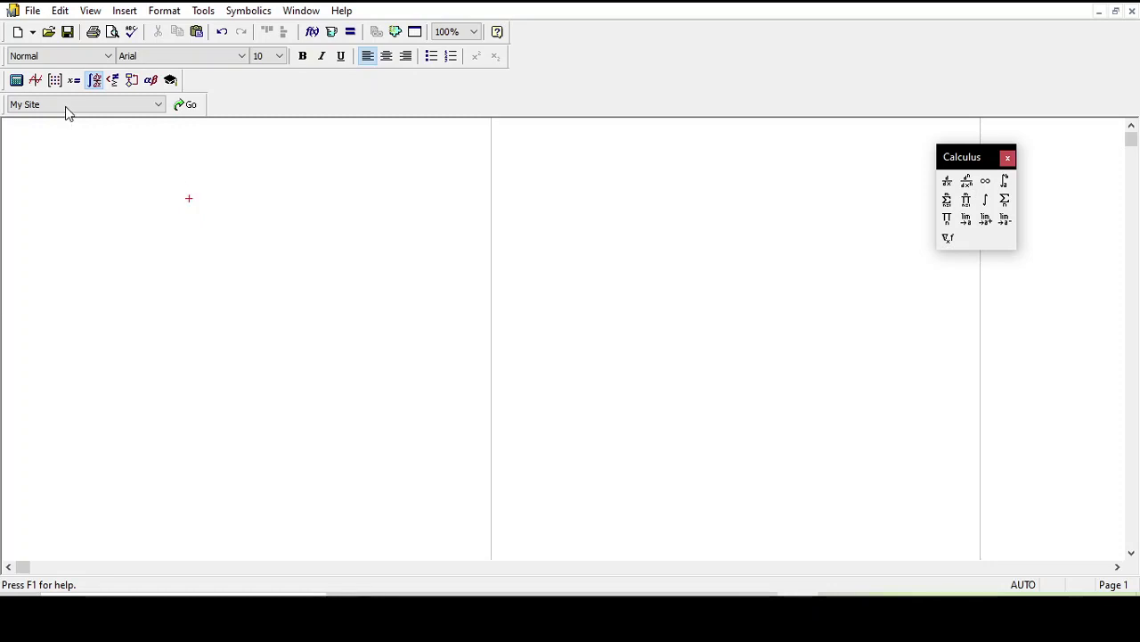
# - Minimize the untitled worksheet and maximize the worksheet containing Problem 5.1: Stripping of Ammonia
pyautogui.click(1100, 10)
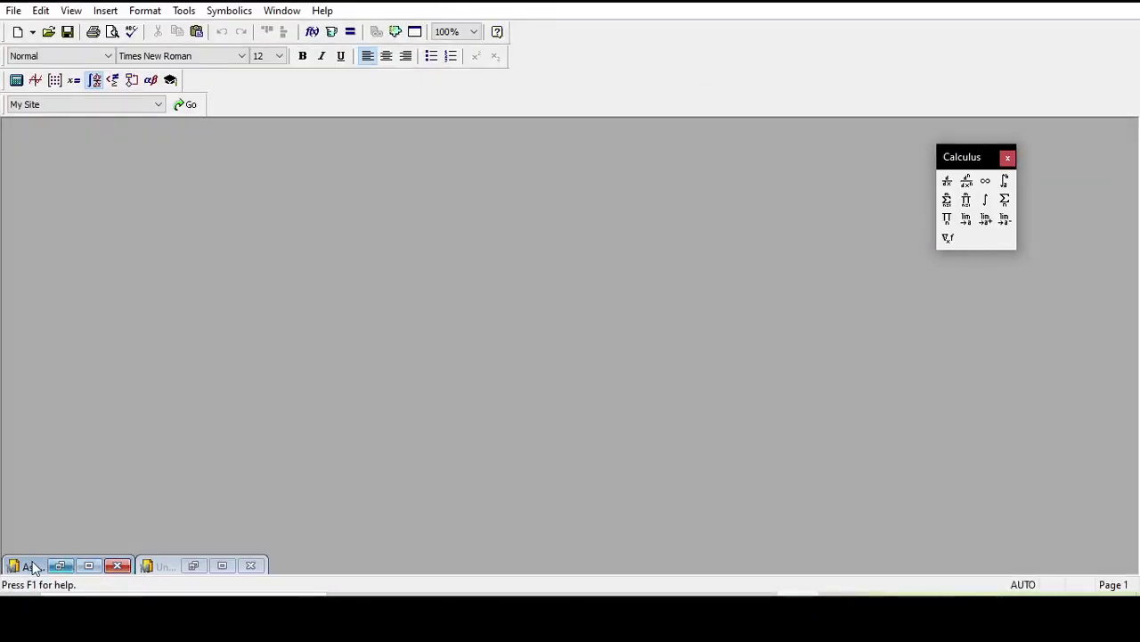
pyautogui.click(90, 567)
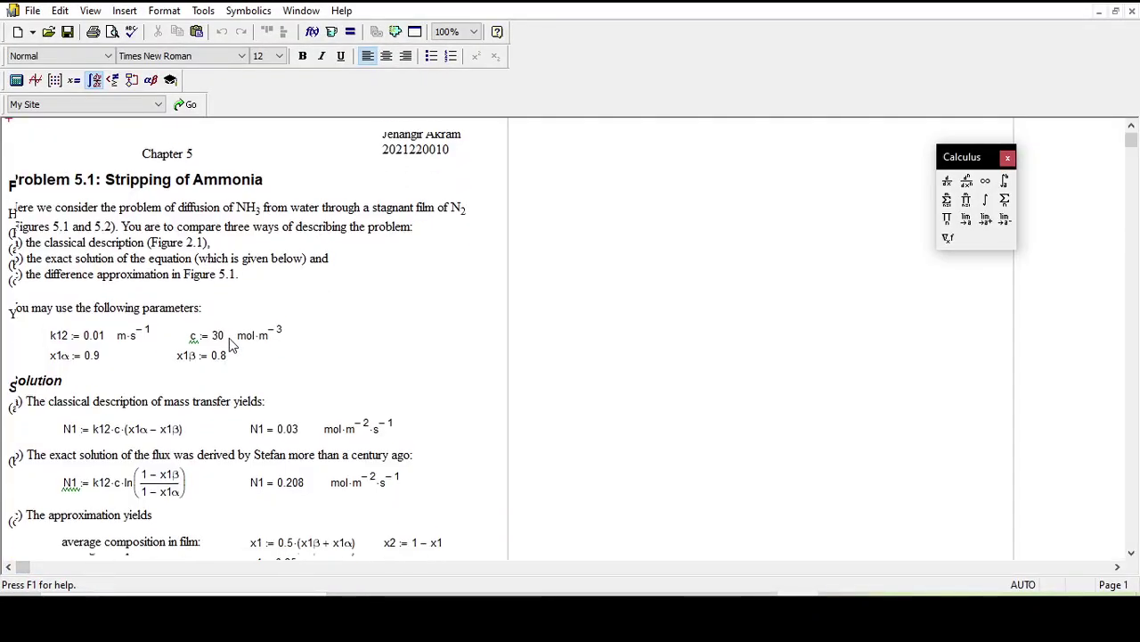
pyautogui.scroll(-5, 381, 312)
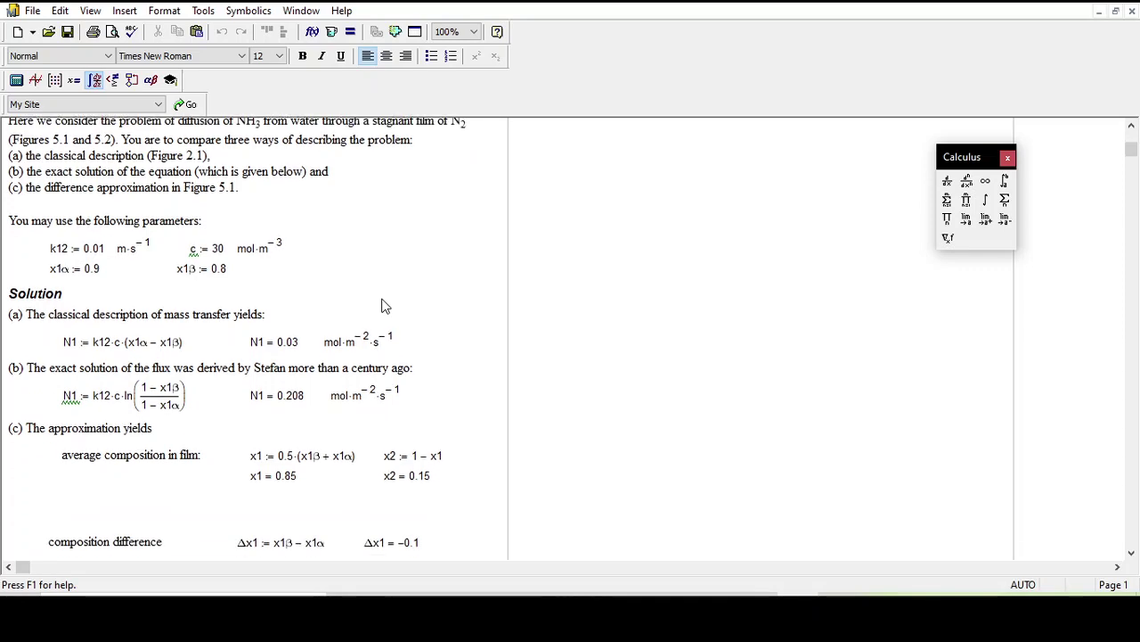
pyautogui.scroll(4, 381, 320)
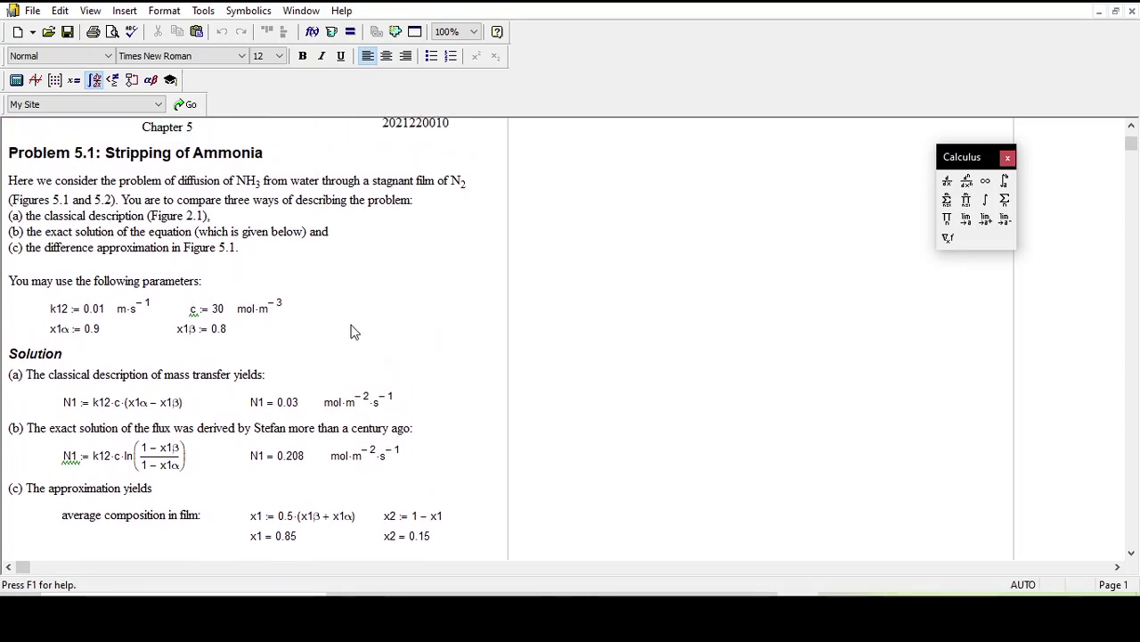
# - Highlight the problem statement and its given parameters, look over the solution parts below them, and clear the selection
pyautogui.moveTo(496, 338); pyautogui.dragTo(24, 136)
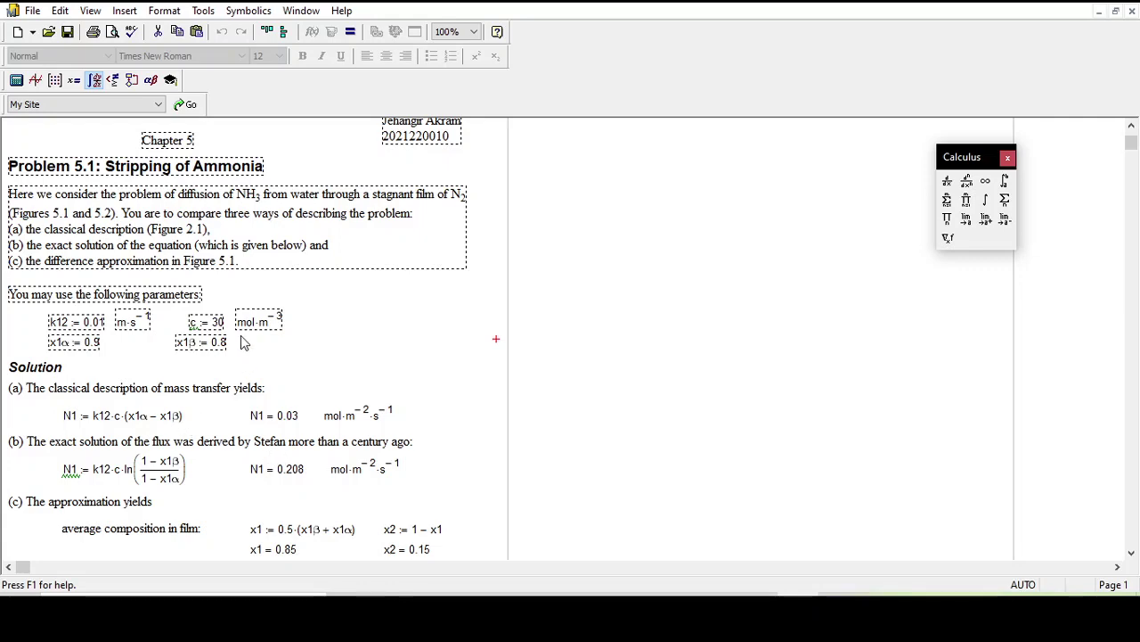
pyautogui.scroll(-1, 240, 335)
pyautogui.scroll(-2, 240, 335)
pyautogui.scroll(-1, 240, 335)
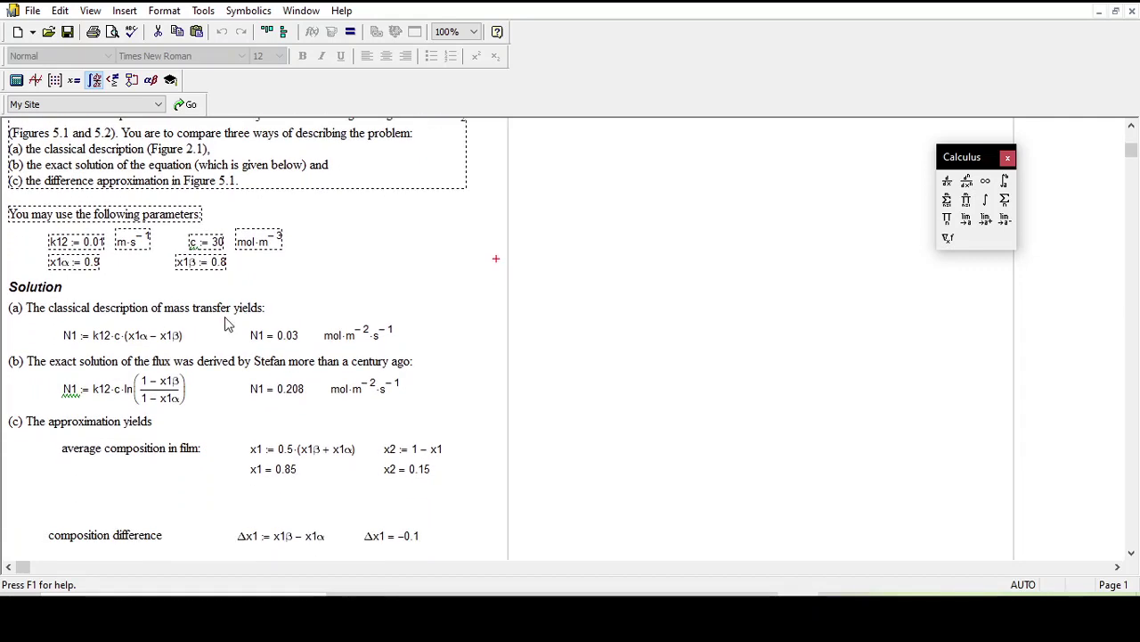
pyautogui.click(256, 279)
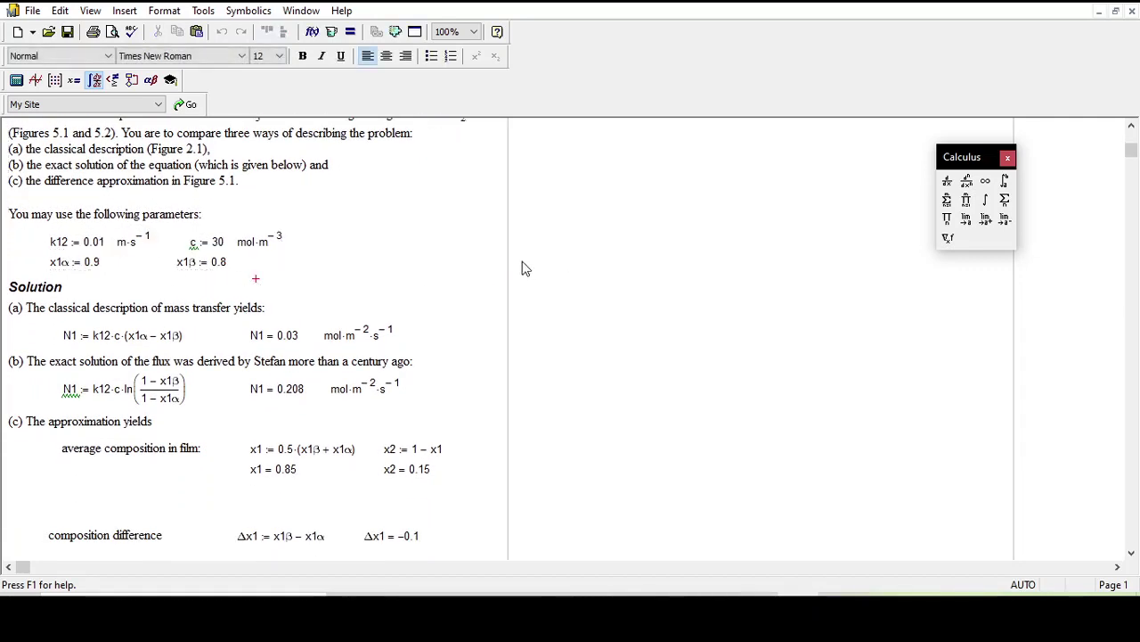
# - Define k12 := 0.01 in the blank area beside the given parameters
pyautogui.click(436, 246)
pyautogui.click(556, 259)
pyautogui.write('k')
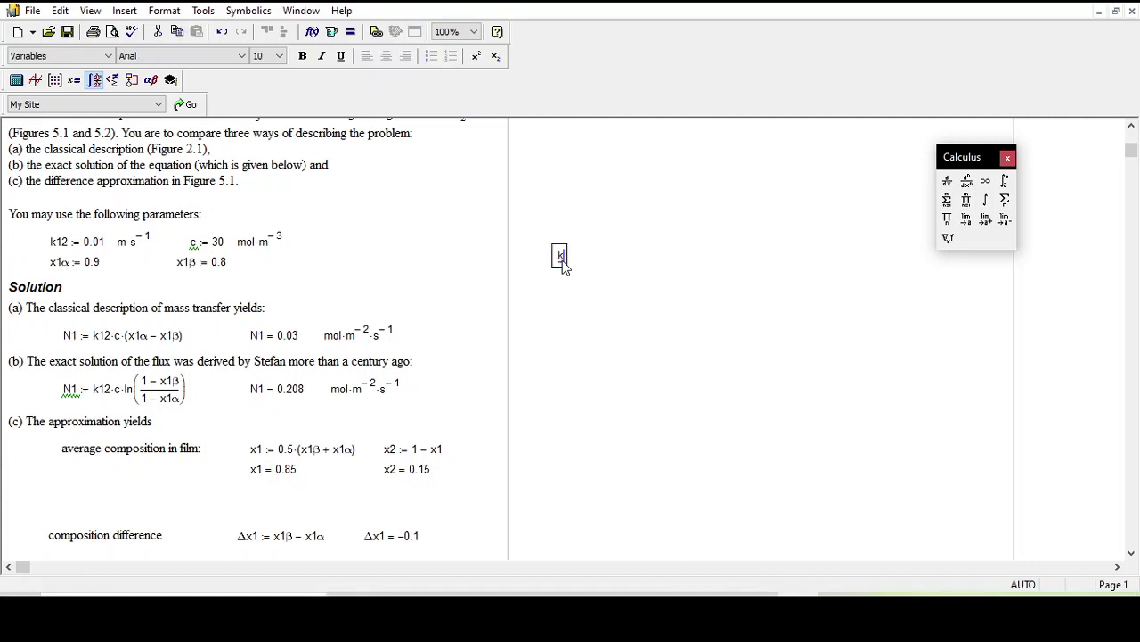
pyautogui.write('12 := ')
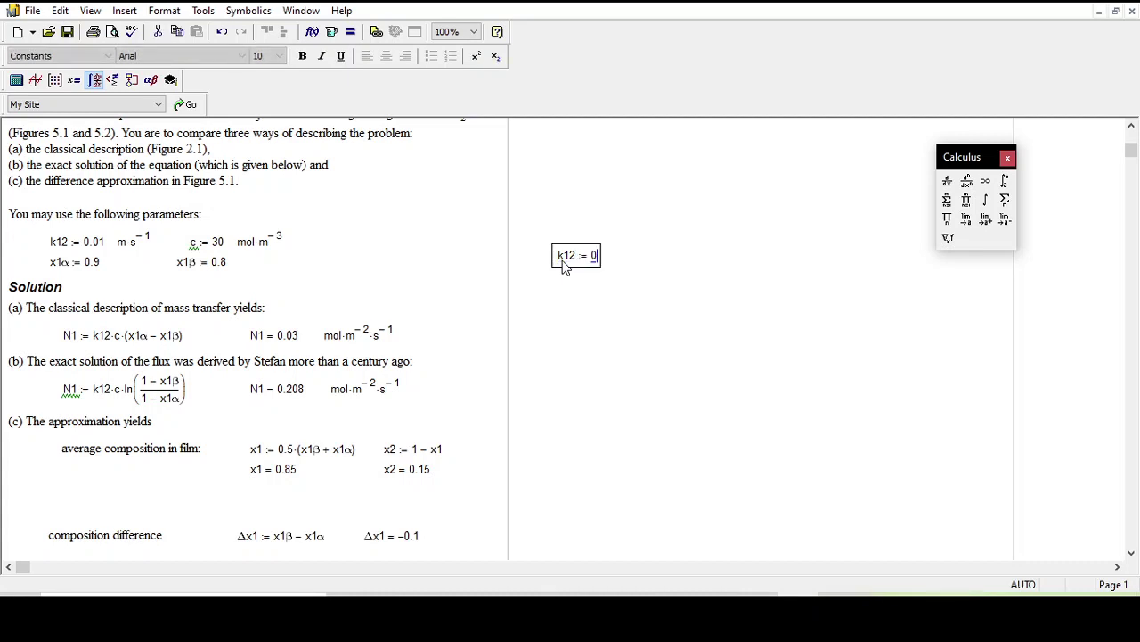
pyautogui.write('0.01')
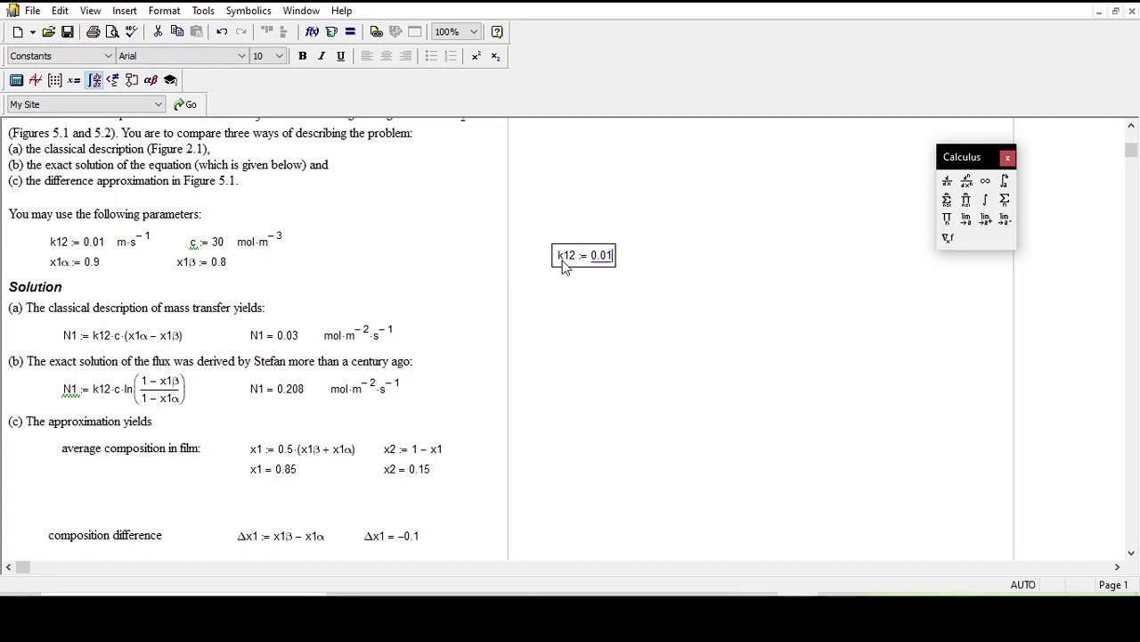
# - Cut the practice definition k12 := 0.01 from the blank area beside the given parameters
pyautogui.click(636, 420)
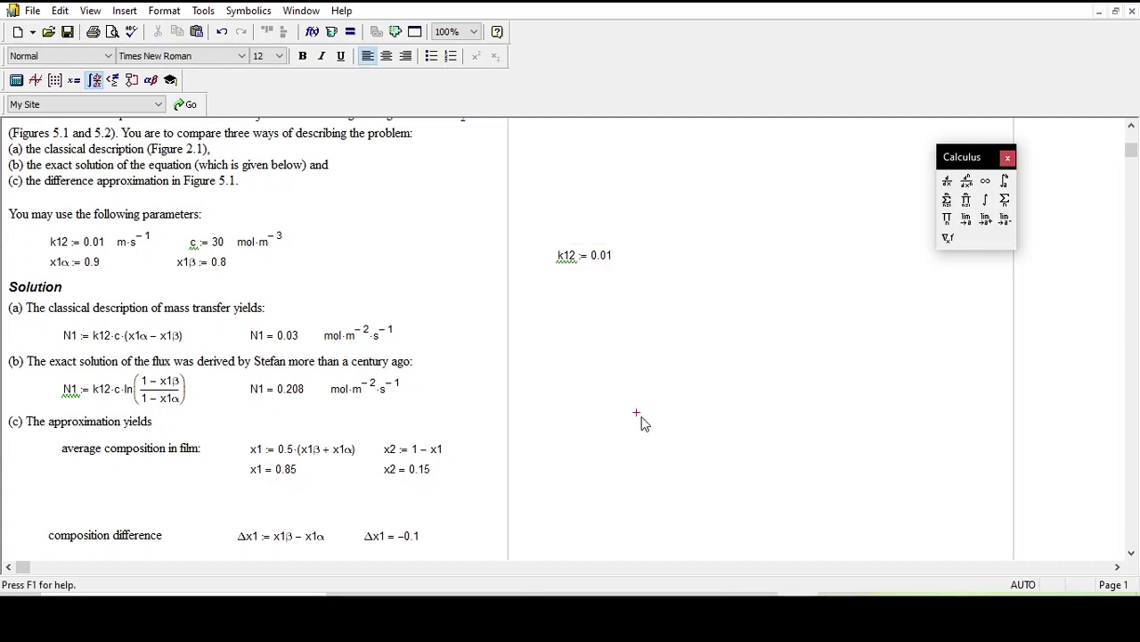
pyautogui.moveTo(624, 288); pyautogui.dragTo(571, 235)
pyautogui.rightClick(575, 264)
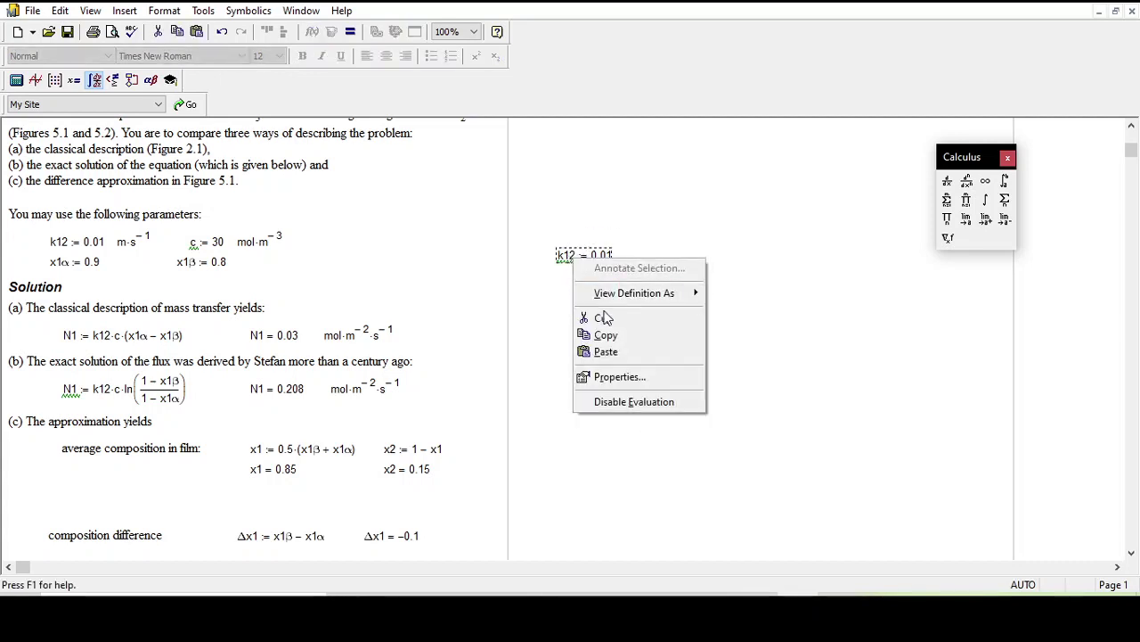
pyautogui.click(601, 317)
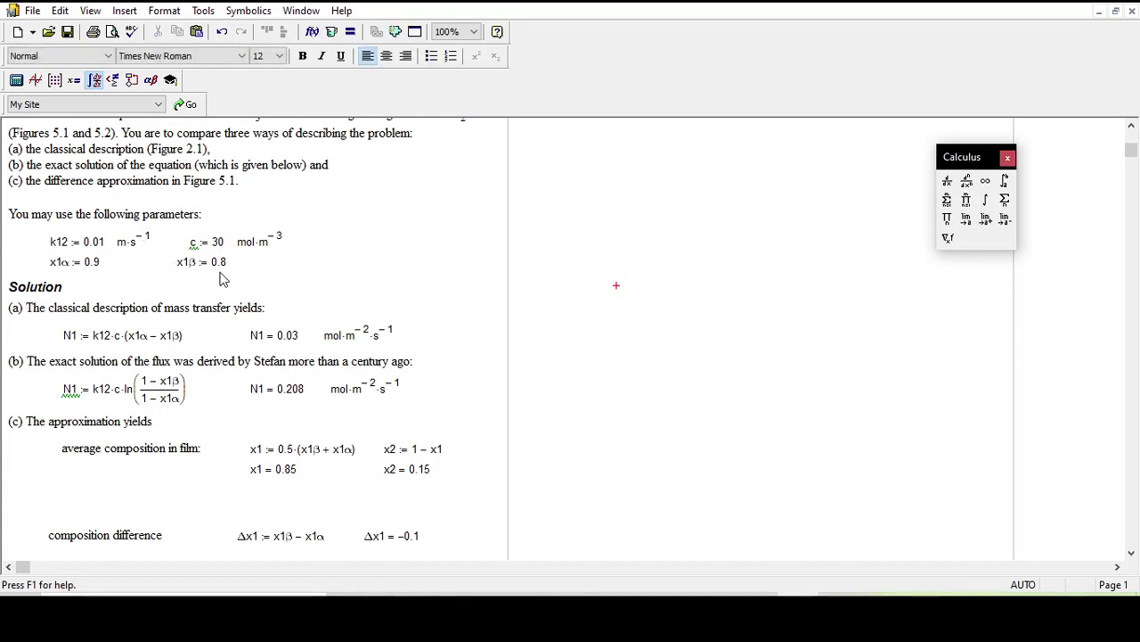
# - Highlight the given parameters and the classical mass transfer equation for N1 in part (a)
pyautogui.scroll(1, 311, 288)
pyautogui.scroll(-1, 308, 303)
pyautogui.scroll(-1, 205, 351)
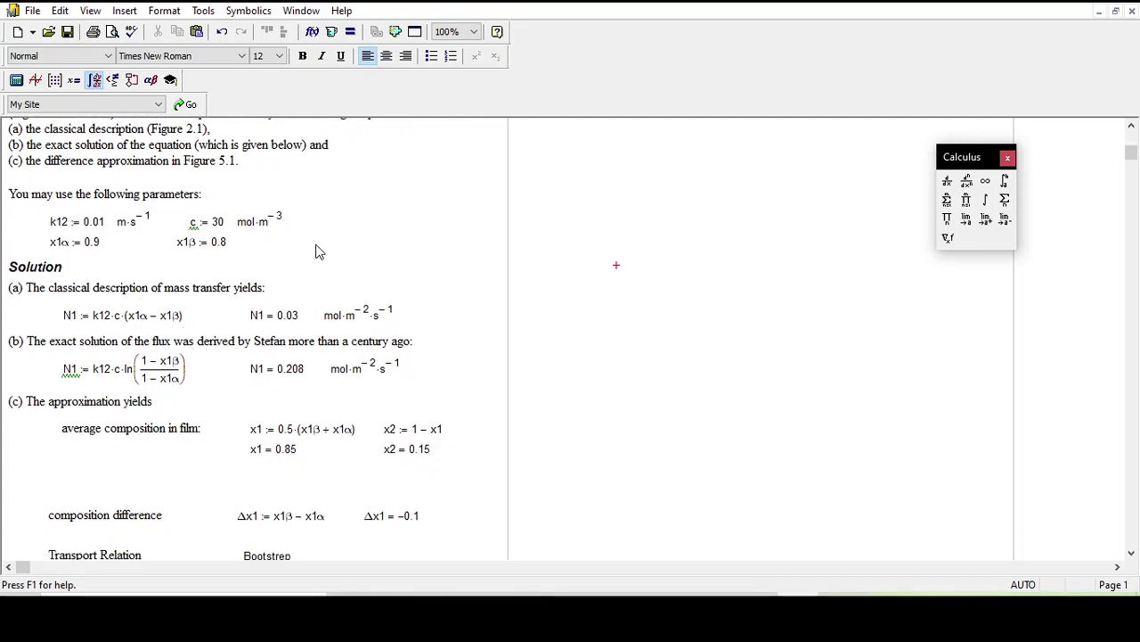
pyautogui.moveTo(289, 252); pyautogui.dragTo(29, 212)
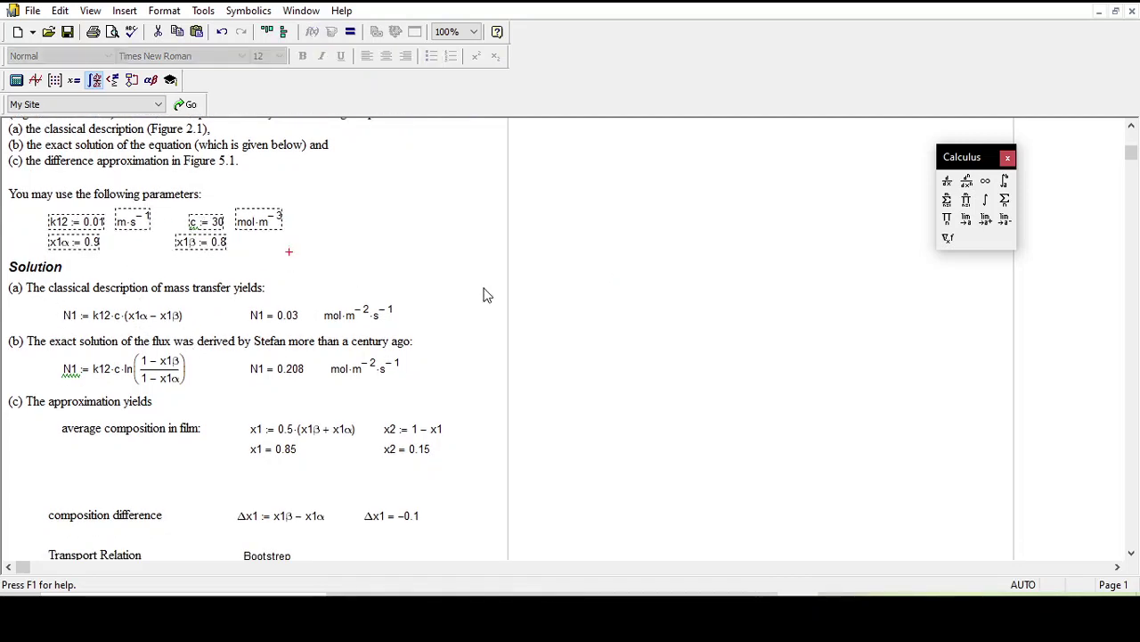
pyautogui.click(563, 311)
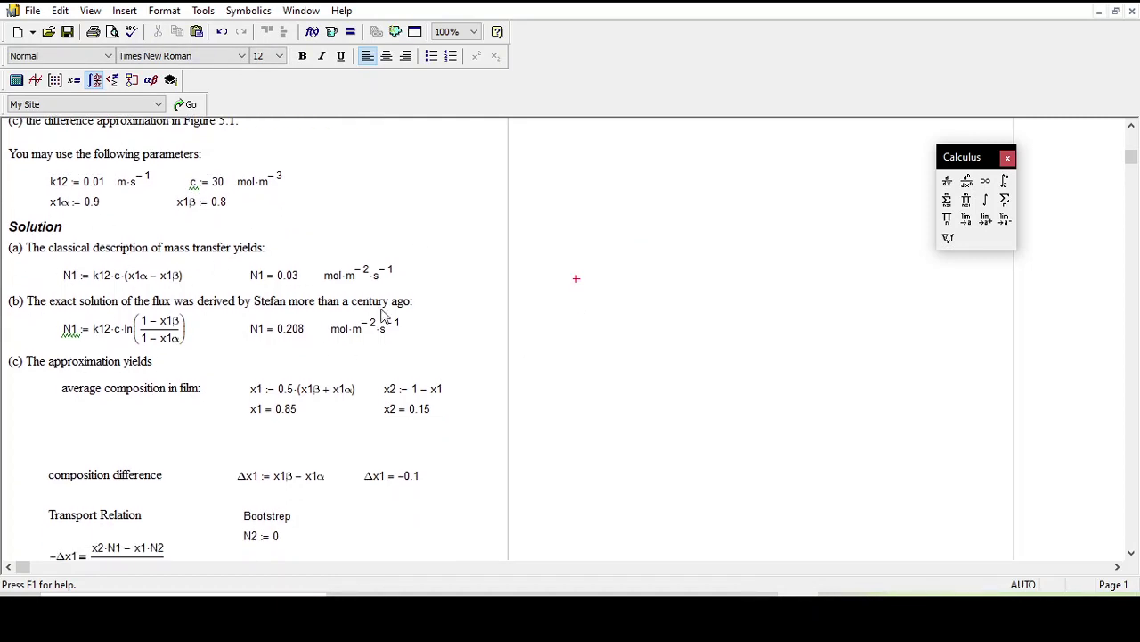
pyautogui.click(56, 256)
pyautogui.click(316, 179)
pyautogui.moveTo(282, 216); pyautogui.dragTo(37, 174)
pyautogui.moveTo(178, 294); pyautogui.dragTo(39, 261)
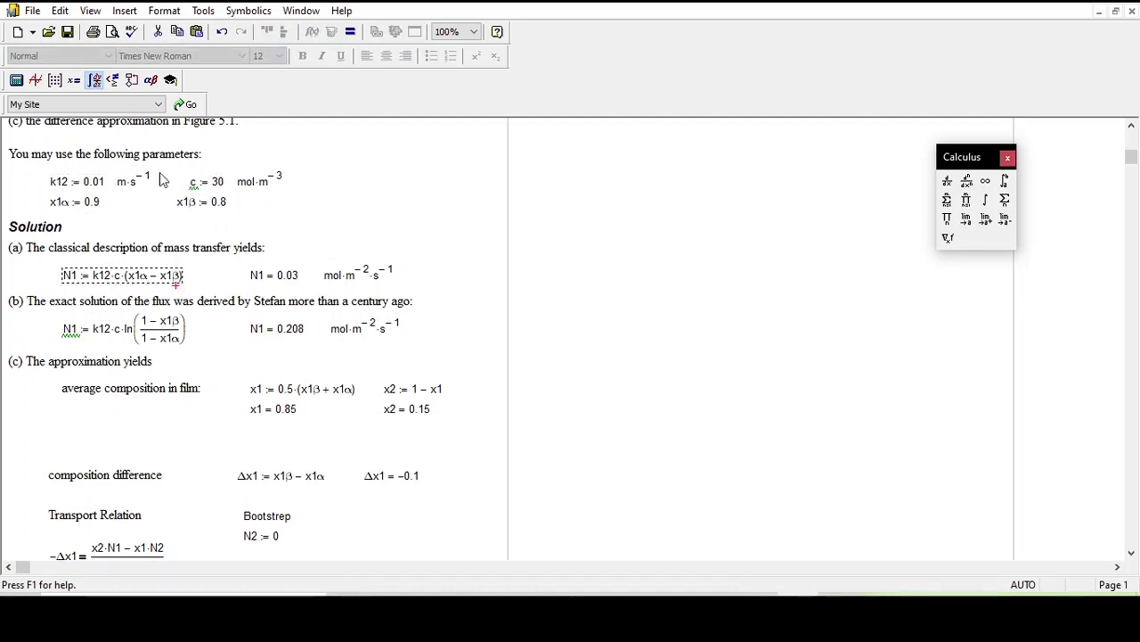
# - Evaluate N1 in the blank area beside part (a), and cut this practice result again
pyautogui.click(581, 294)
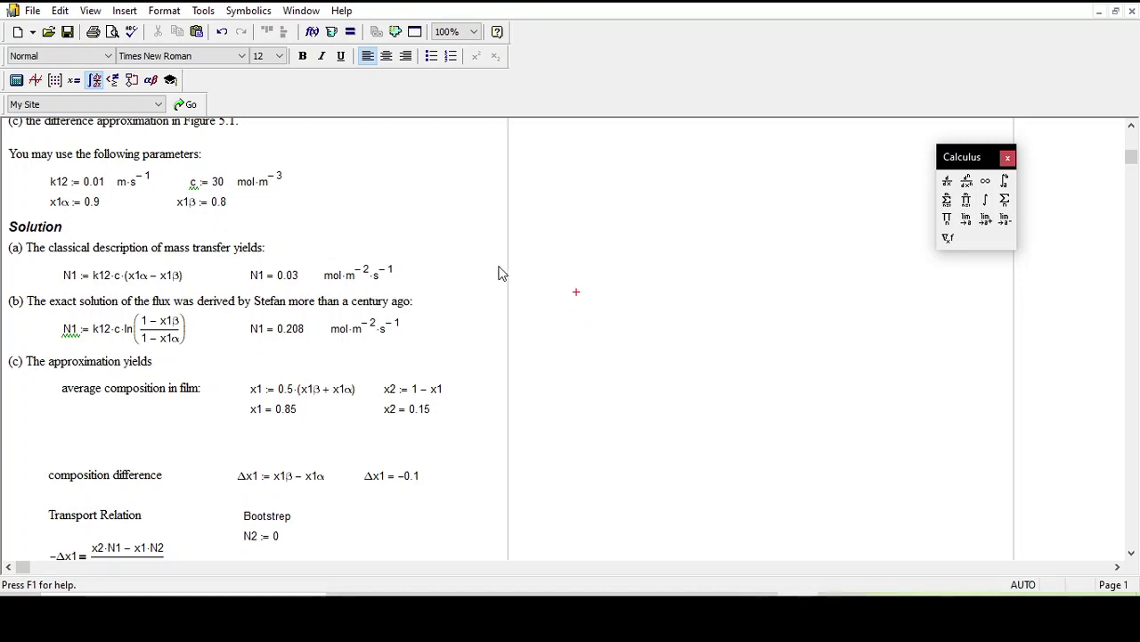
pyautogui.write('N1 = 0.03')
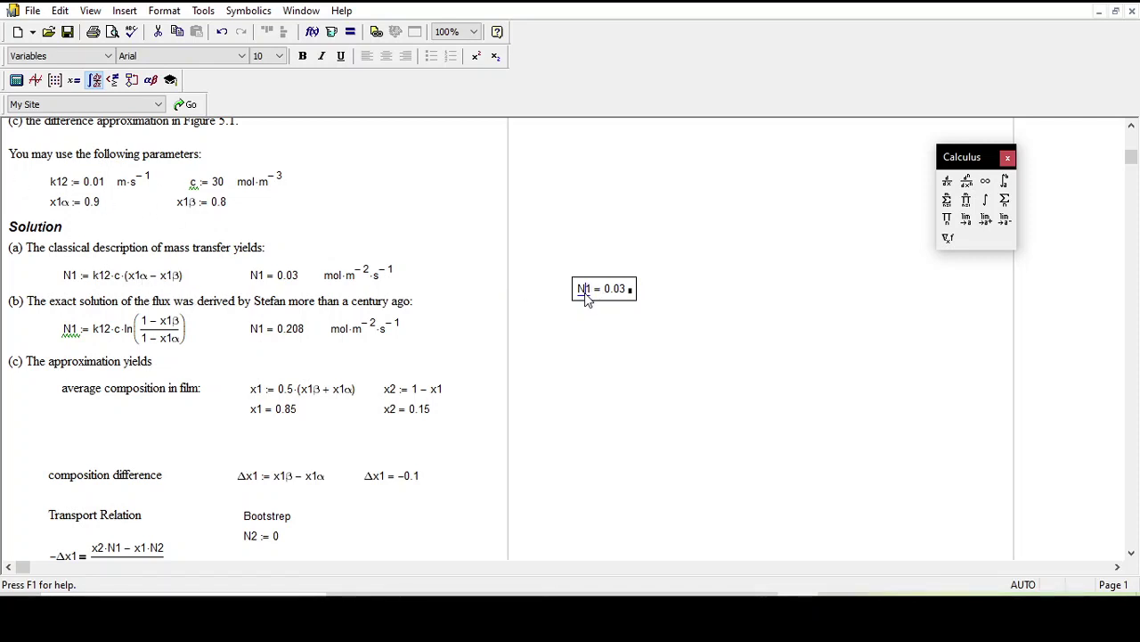
pyautogui.click(636, 319)
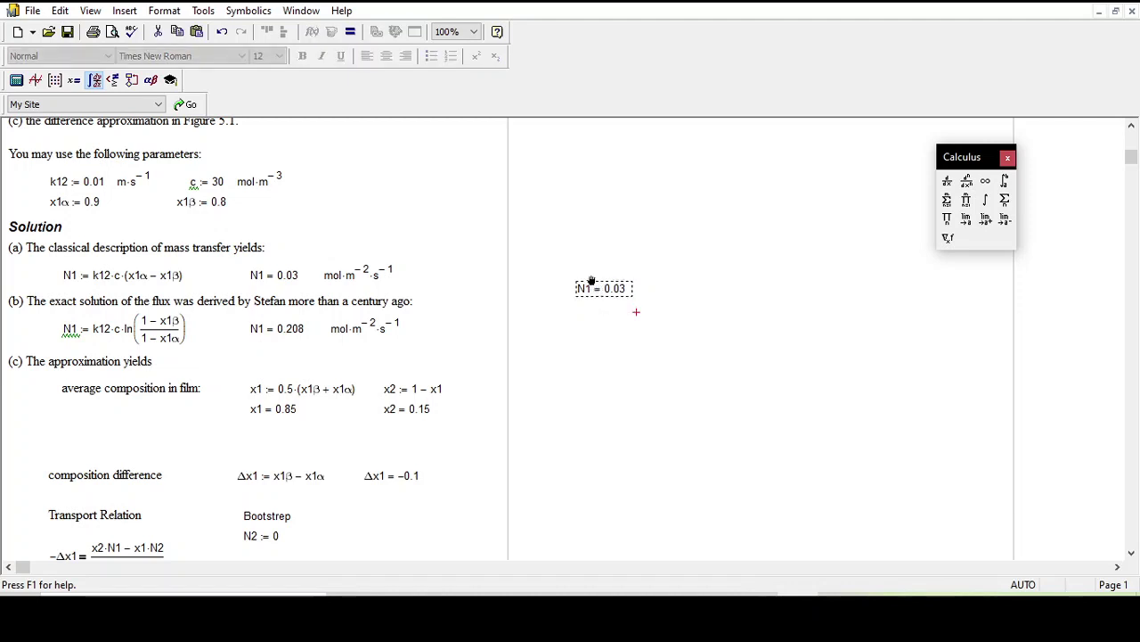
pyautogui.rightClick(593, 291)
pyautogui.click(621, 325)
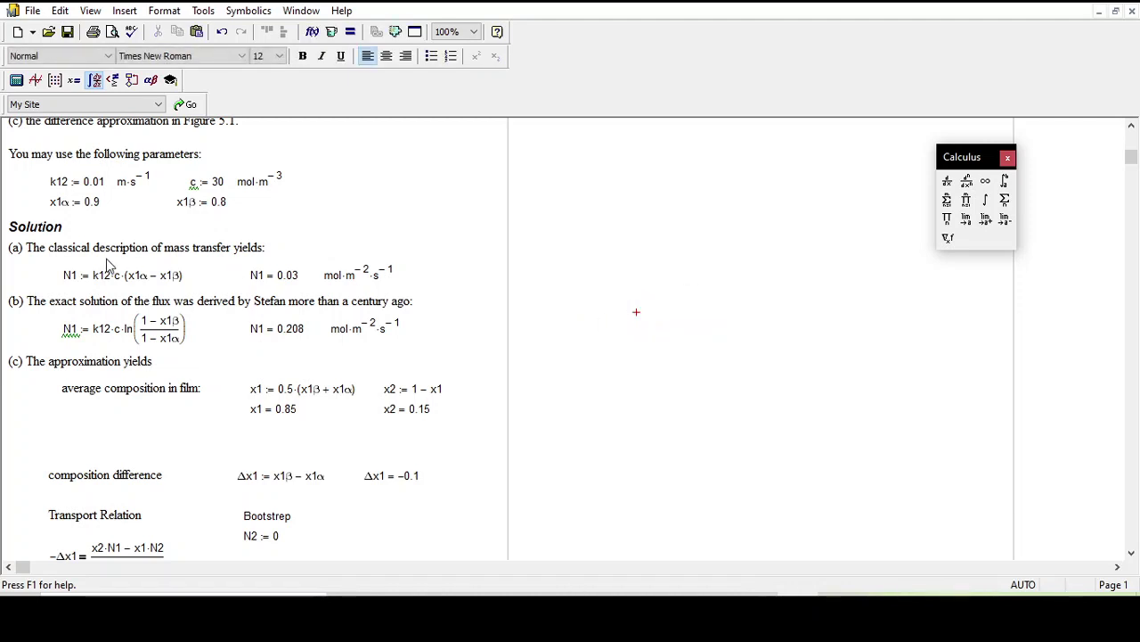
# - Highlight the N1 equations of parts (a) and (b) and the evaluated N1 of part (b)
pyautogui.moveTo(61, 268); pyautogui.dragTo(135, 284)
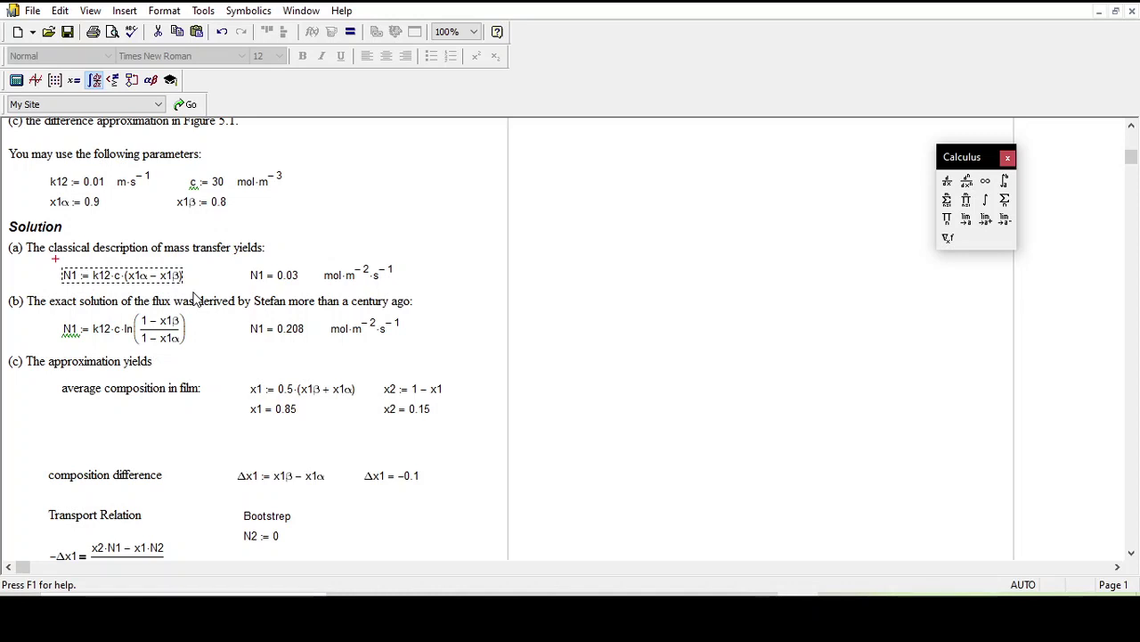
pyautogui.click(494, 283)
pyautogui.moveTo(57, 321); pyautogui.dragTo(130, 345)
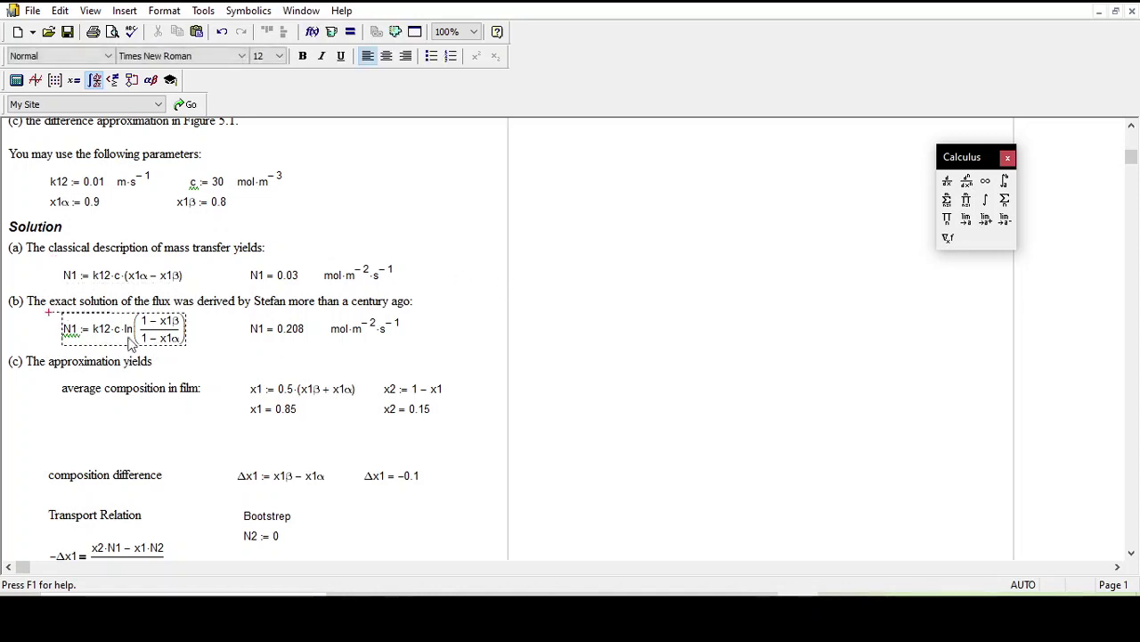
pyautogui.click(188, 347)
pyautogui.click(252, 344)
pyautogui.moveTo(246, 318); pyautogui.dragTo(309, 353)
pyautogui.click(316, 348)
# - Begin a definition N1 := k12·c·ln in the blank area beside part (b)
pyautogui.click(482, 326)
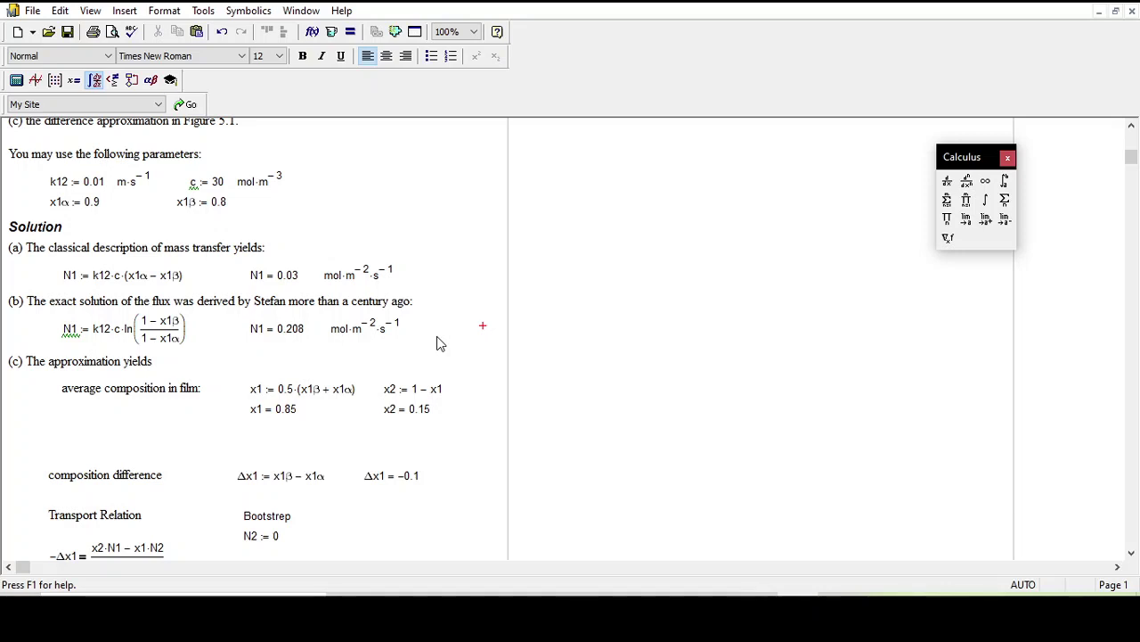
pyautogui.write('M1')
pyautogui.press('BackSpace')
pyautogui.press('BackSpace')
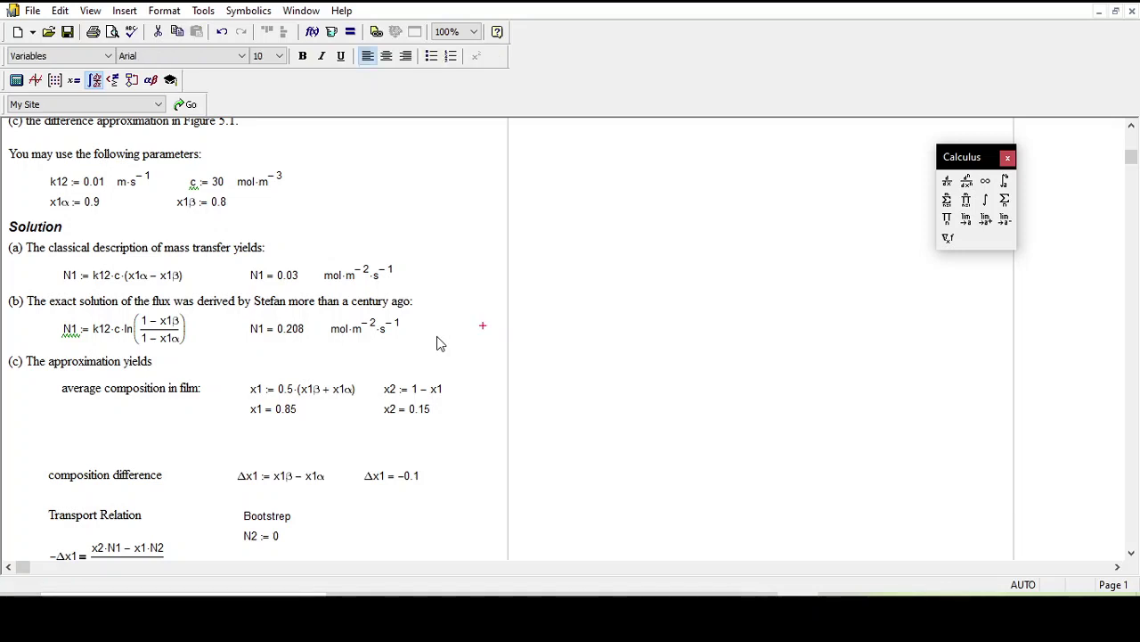
pyautogui.write('N1 ')
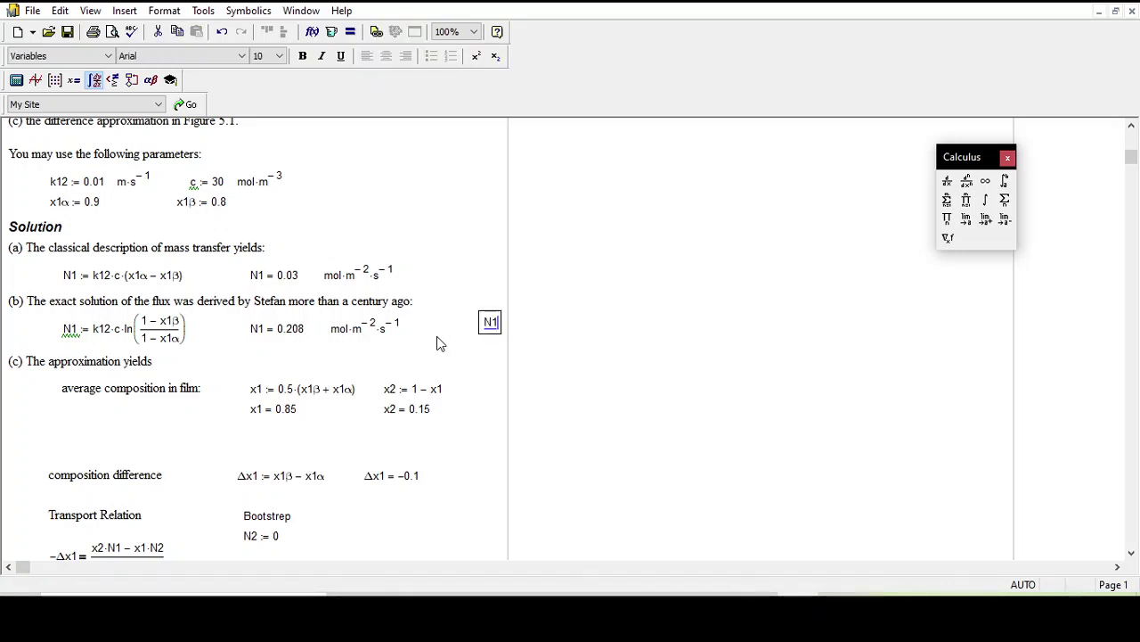
pyautogui.write(':= ')
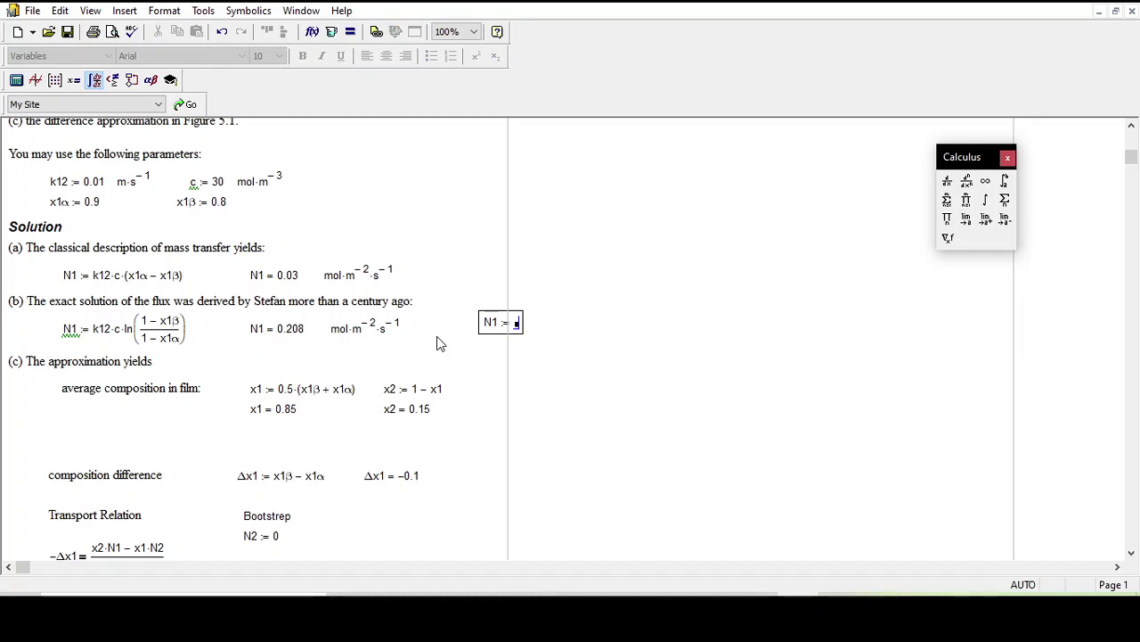
pyautogui.write('k12')
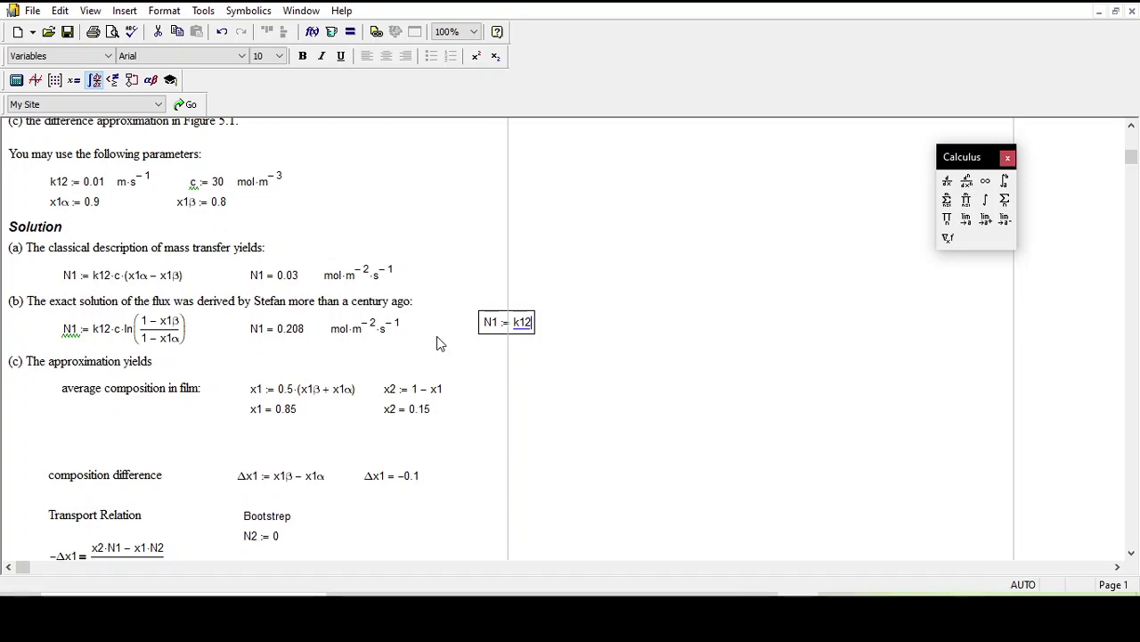
pyautogui.write('*')
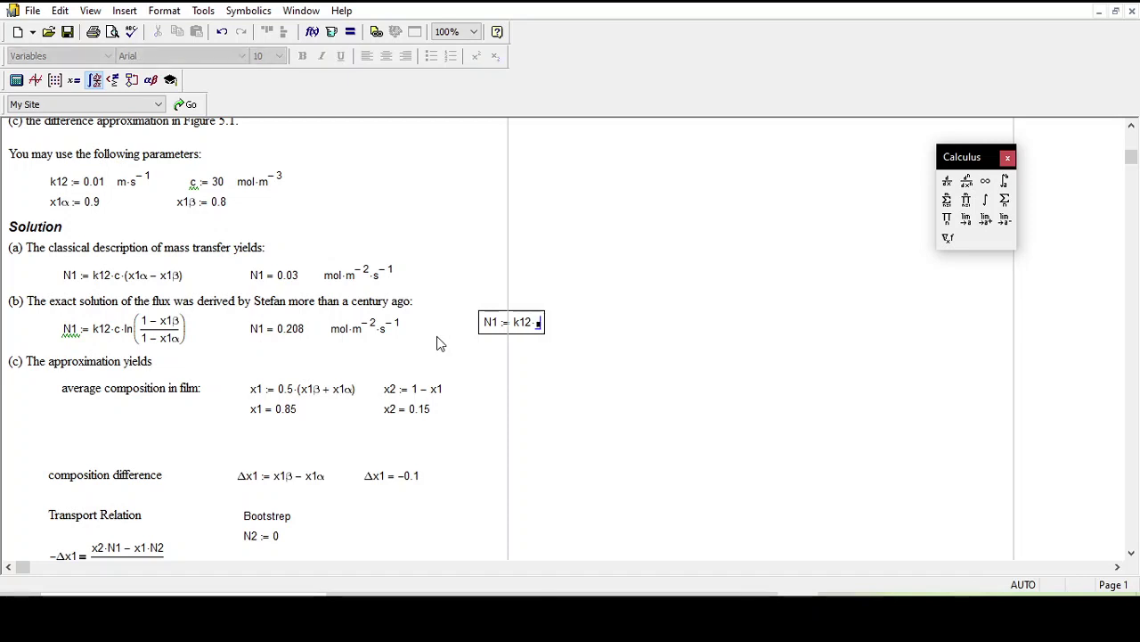
pyautogui.write('c*')
pyautogui.write('ln')
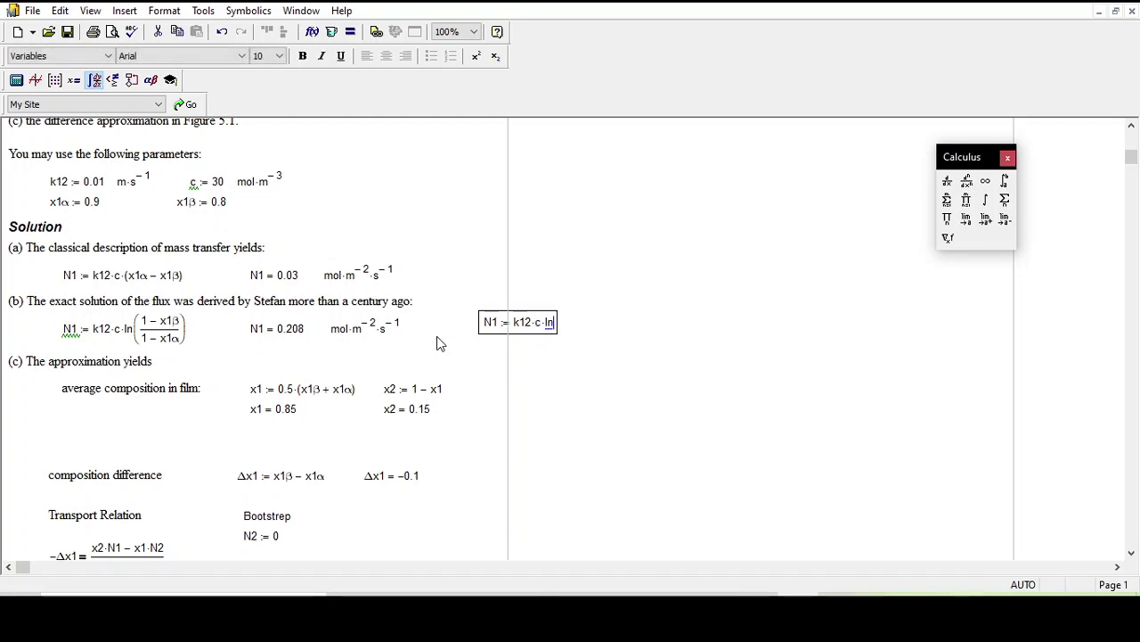
# - Give the logarithm a fraction as its argument, with (1 − xB) as the numerator
pyautogui.write('((')
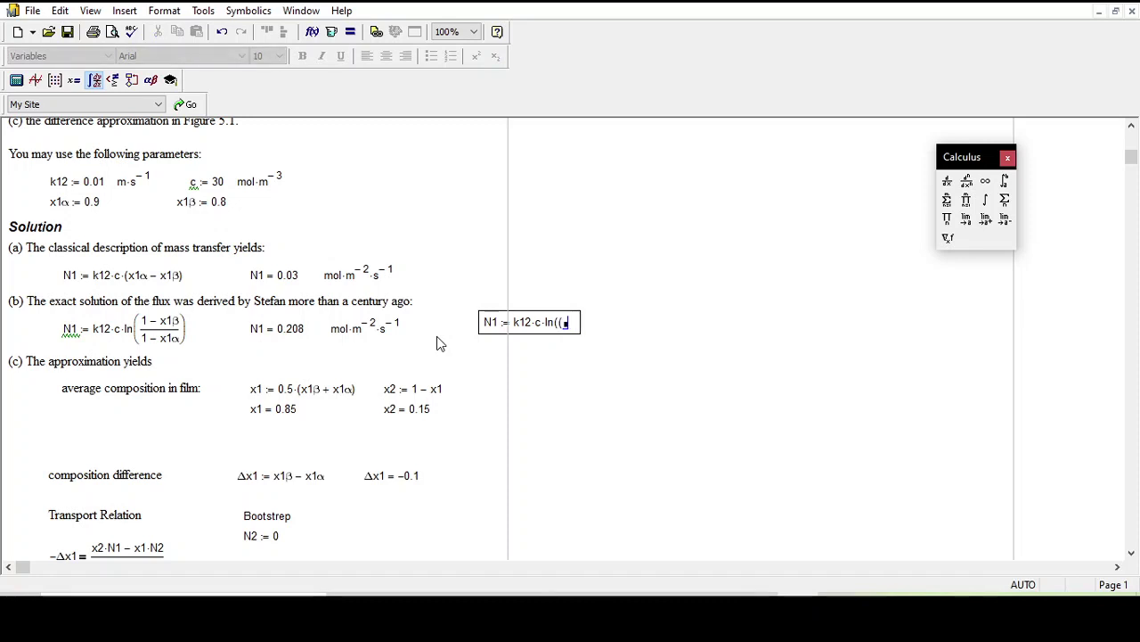
pyautogui.write('(1-x1')
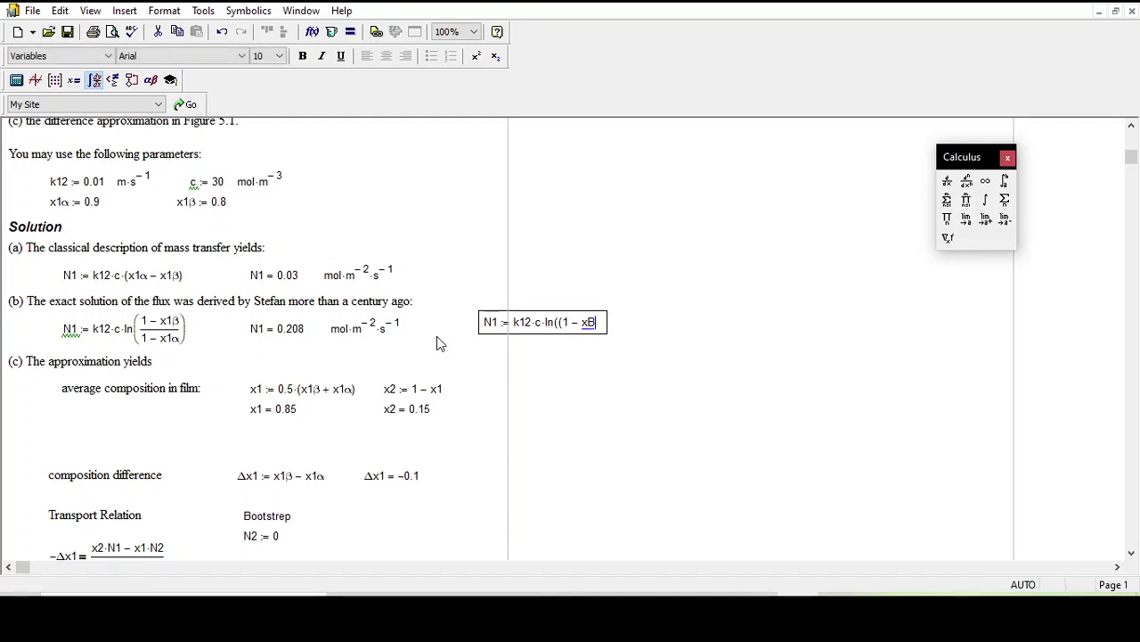
pyautogui.write(')')
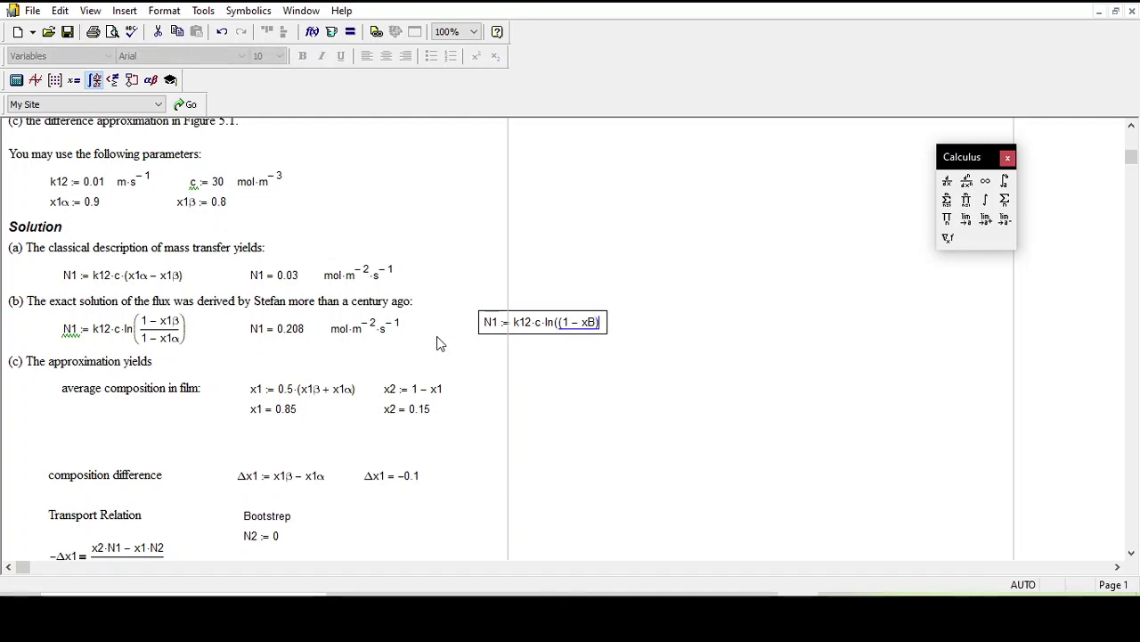
pyautogui.press('/')
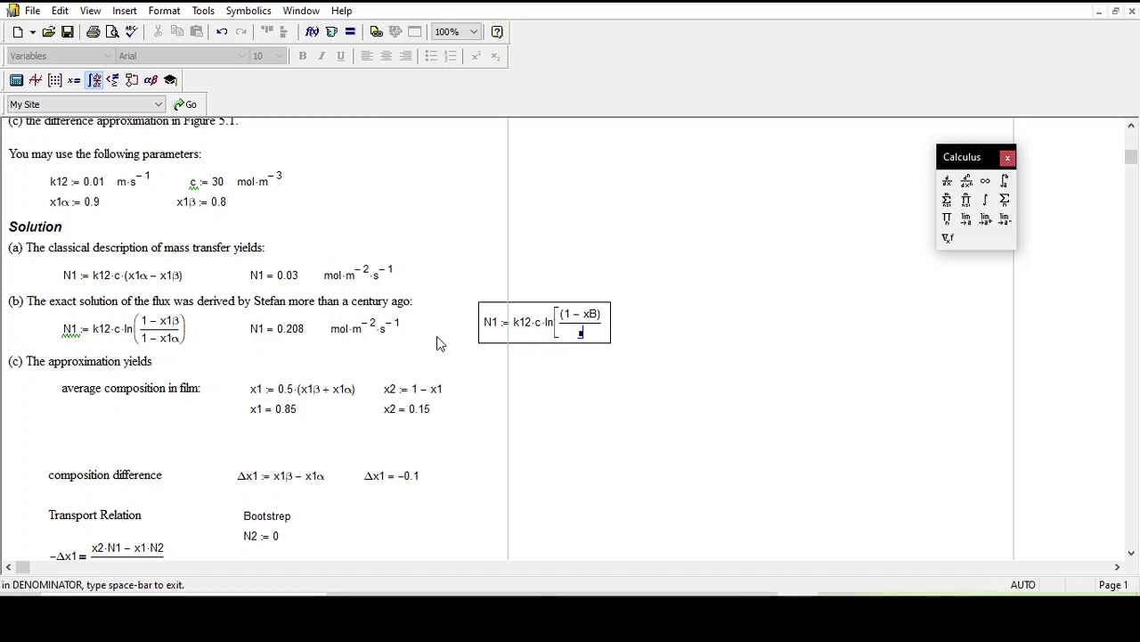
pyautogui.press('BackSpace')
pyautogui.press('/')
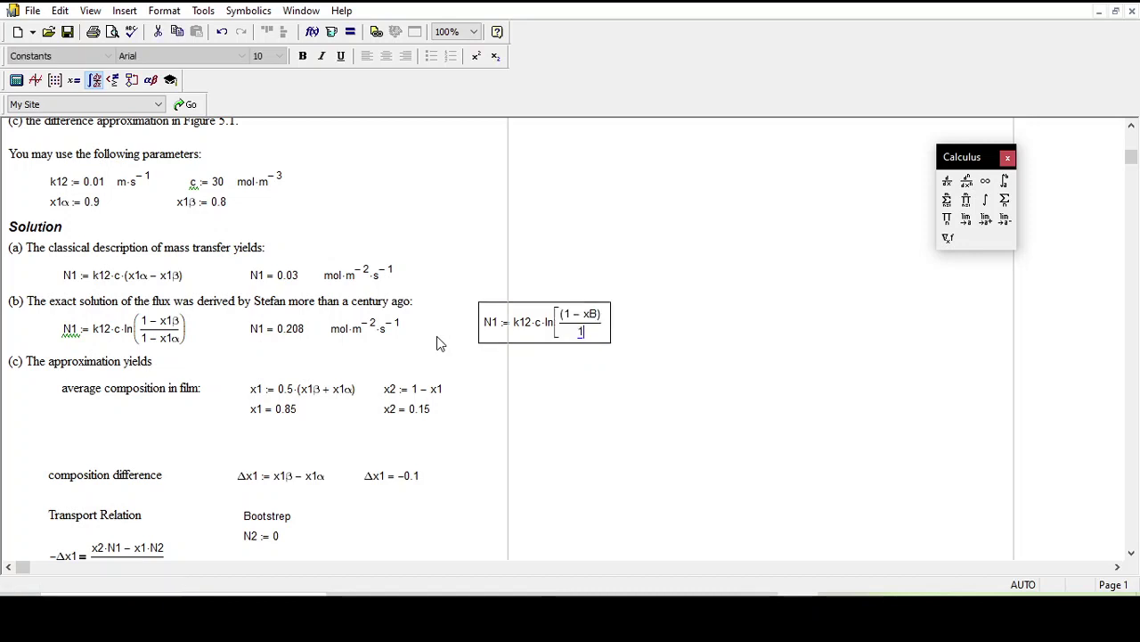
# - Enter 1 − xA as the denominator of the logarithm's fraction and finish the N1 equation
pyautogui.write('1-')
pyautogui.write('x')
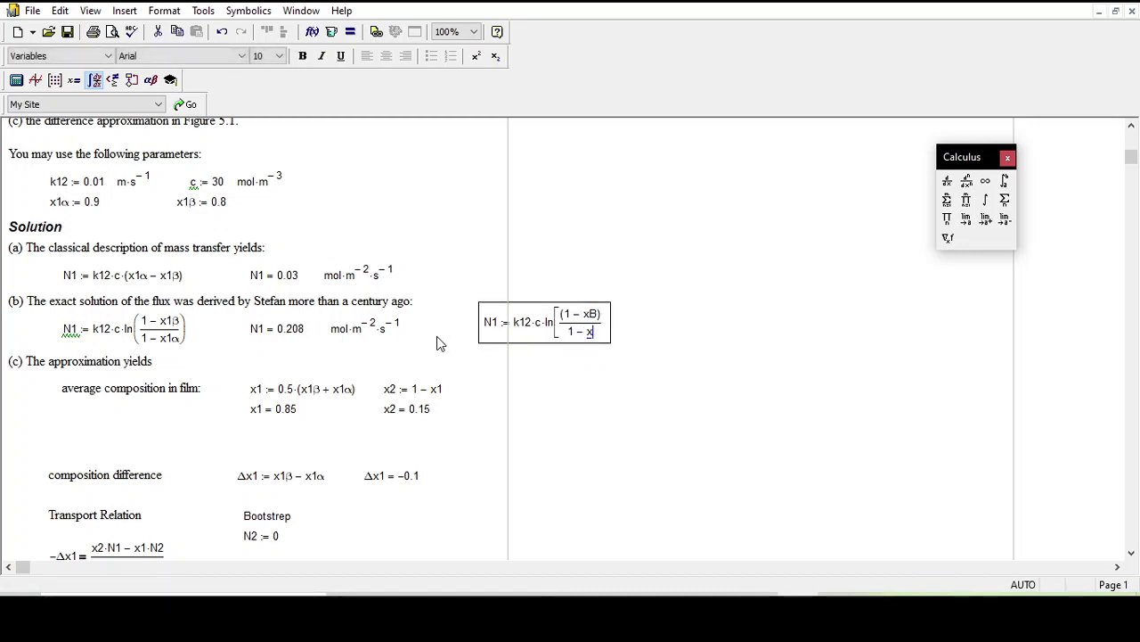
pyautogui.write('-')
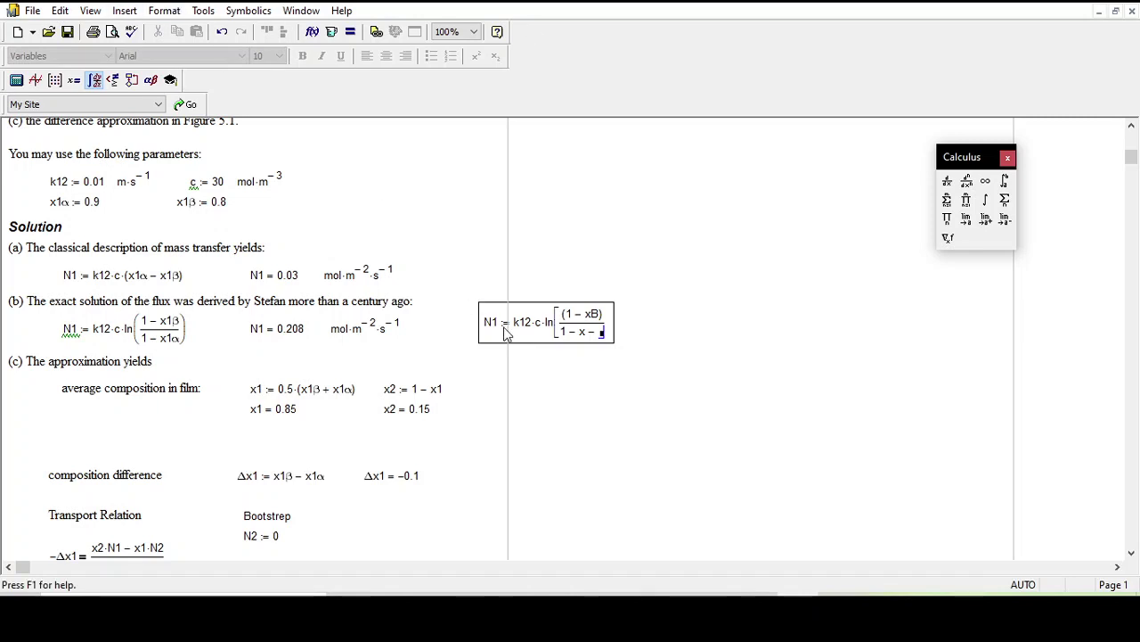
pyautogui.press('BackSpace')
pyautogui.press('BackSpace')
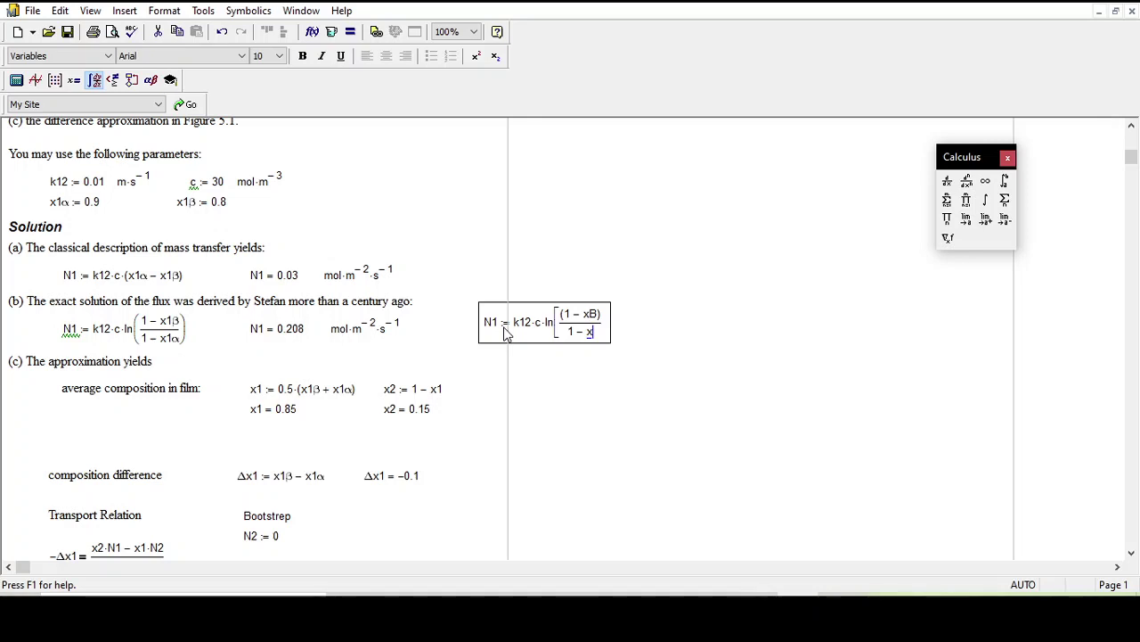
pyautogui.write('A')
pyautogui.press('space')
pyautogui.press('space')
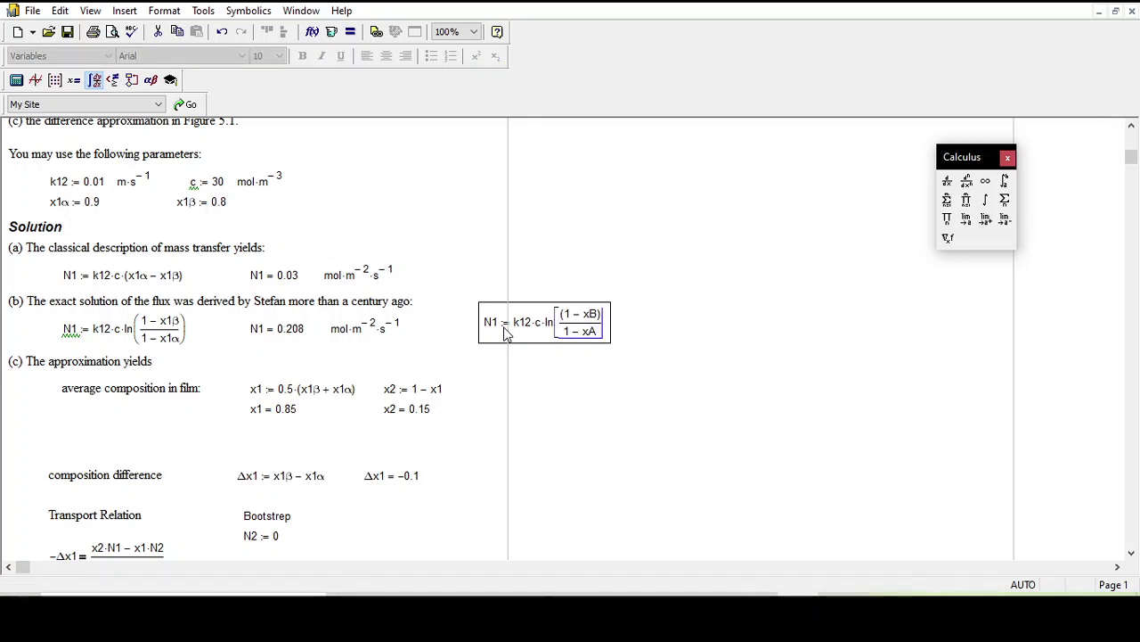
pyautogui.press('space')
pyautogui.click(670, 359)
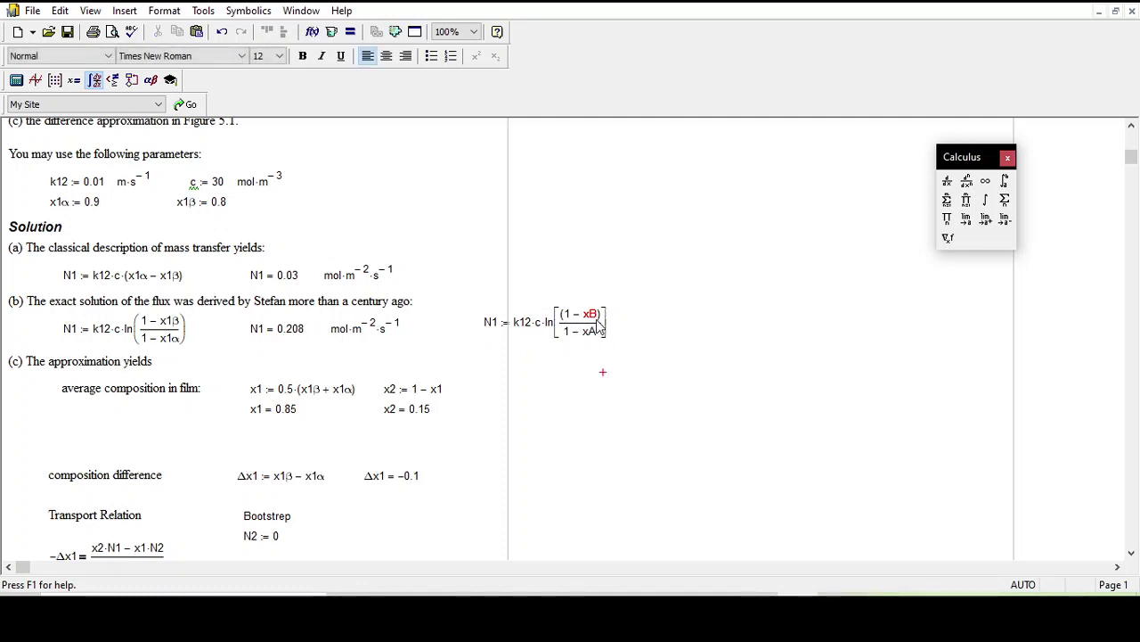
# - Define the missing variable xB := 1 above the new N1 equation
pyautogui.click(592, 318)
pyautogui.click(588, 376)
pyautogui.click(560, 252)
pyautogui.write('xB ')
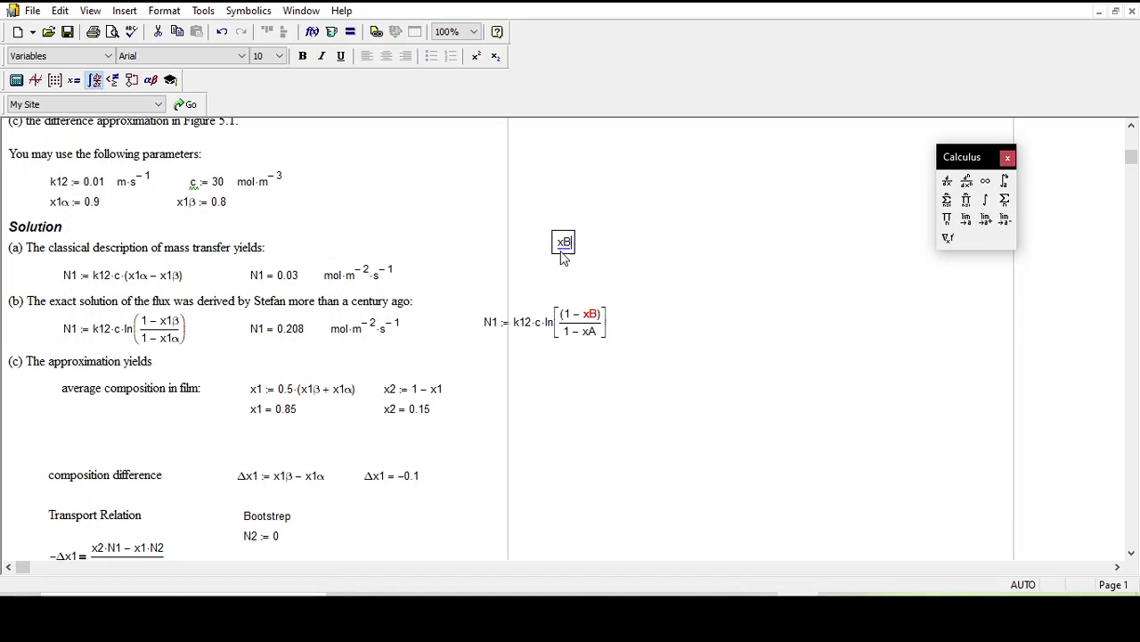
pyautogui.write(':= ')
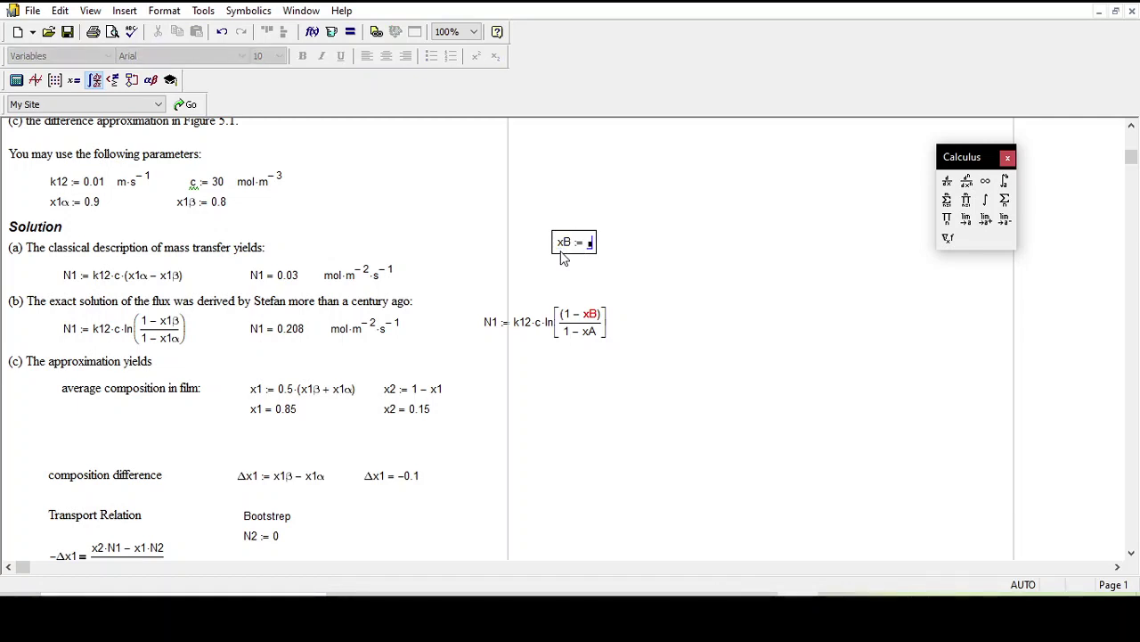
pyautogui.write('1')
pyautogui.click(676, 302)
# - Define xA := 1 between the xB definition and the new N1 equation
pyautogui.click(584, 280)
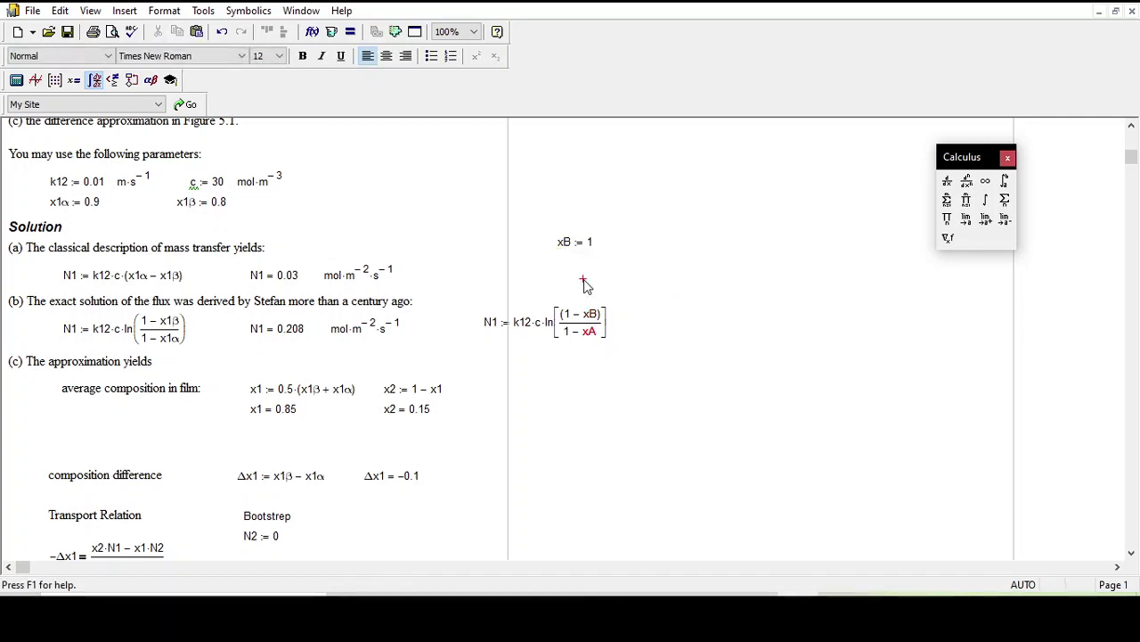
pyautogui.write('xA := ')
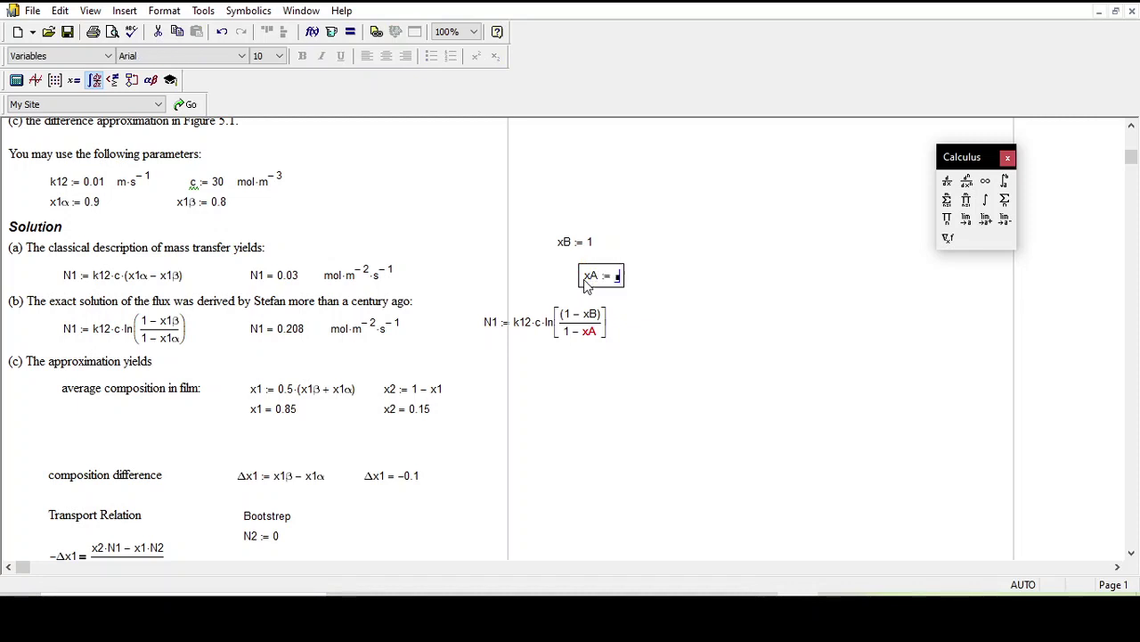
pyautogui.write('1')
pyautogui.click(683, 325)
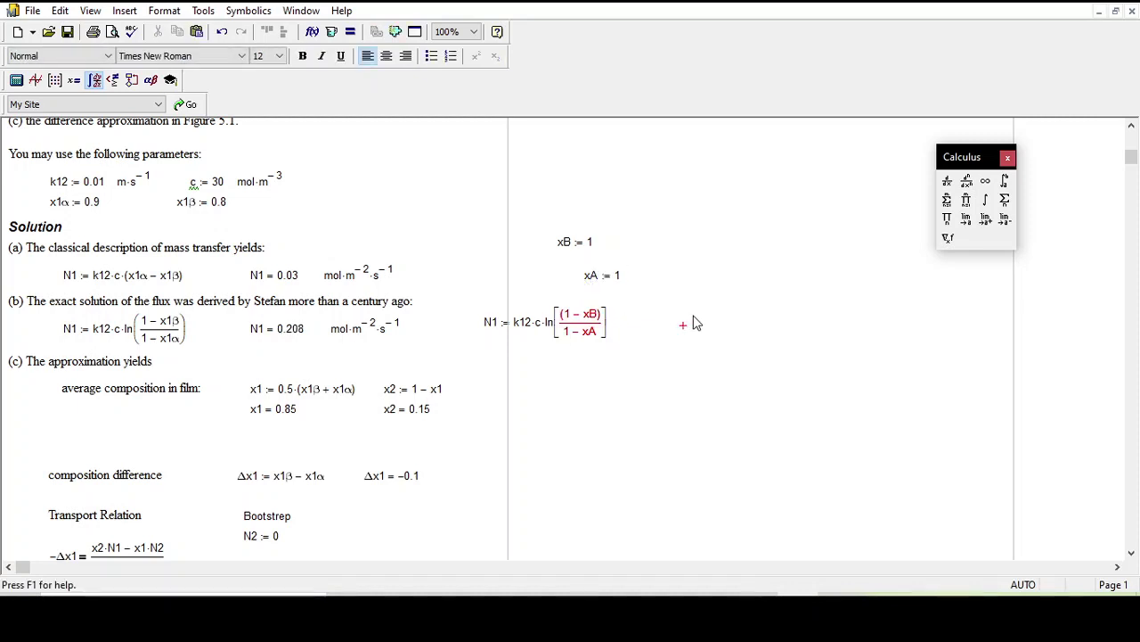
# - Check the error on the new N1 equation, and cut it together with the xB and xA definitions
pyautogui.click(585, 316)
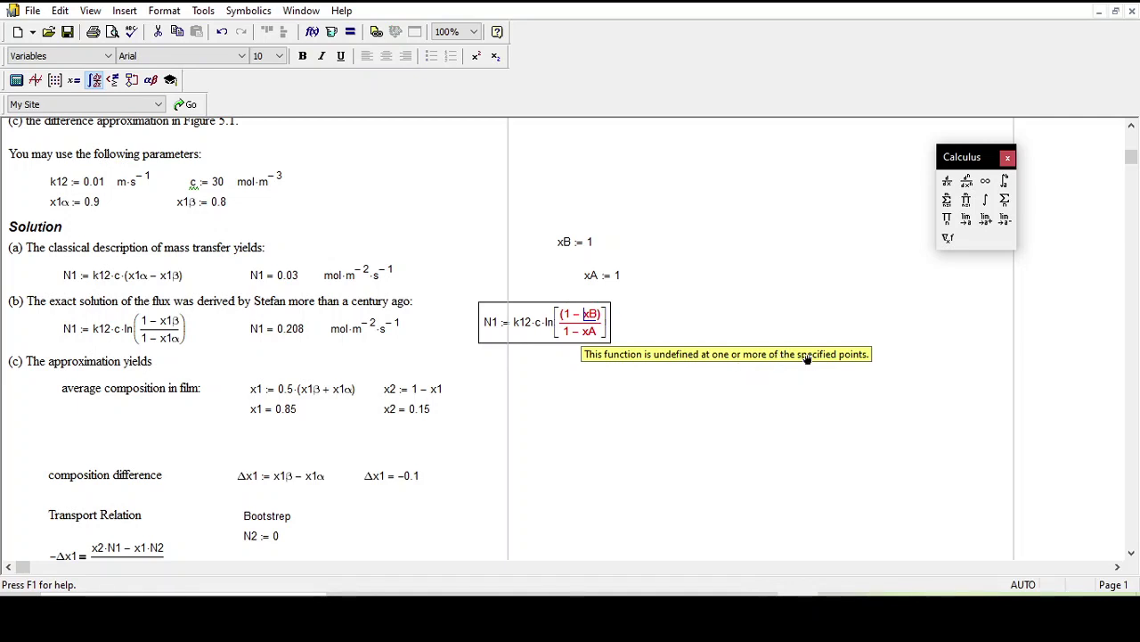
pyautogui.click(613, 375)
pyautogui.moveTo(516, 218); pyautogui.dragTo(623, 349)
pyautogui.rightClick(622, 349)
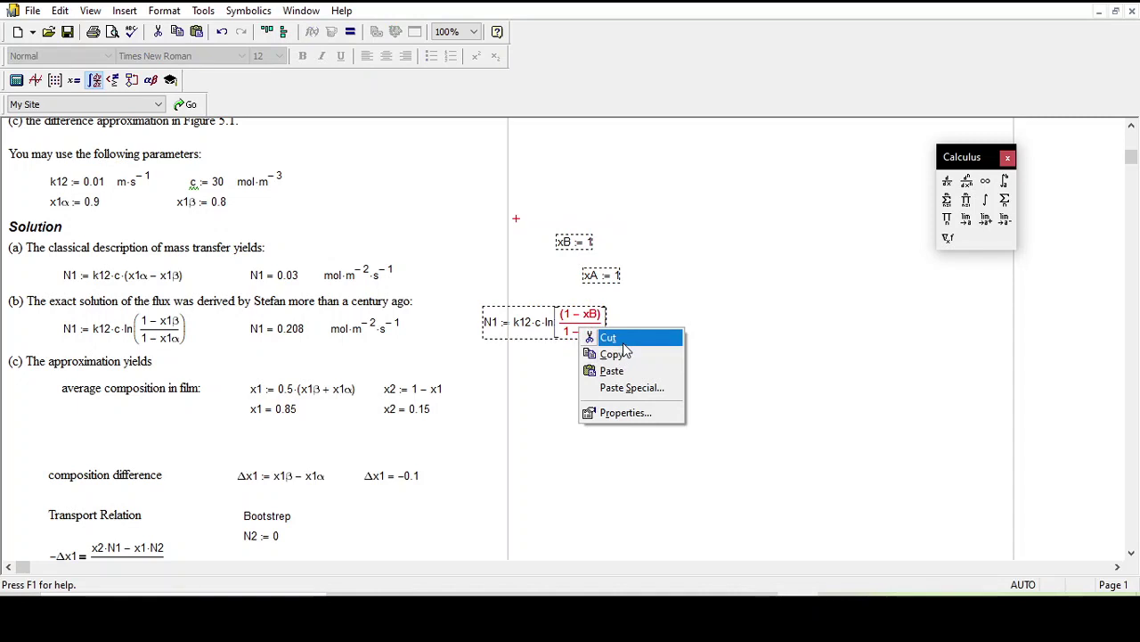
pyautogui.click(623, 337)
# - Define a := 1 and, directly below it, b := 2 in the empty area beside part (c)
pyautogui.scroll(-3, 586, 351)
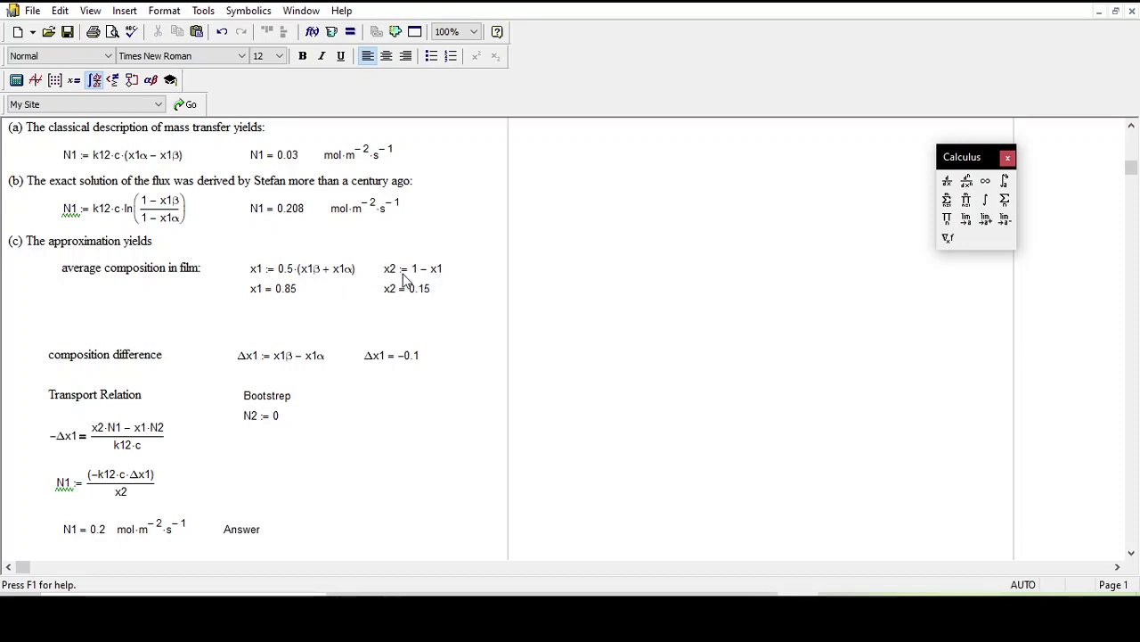
pyautogui.click(255, 306)
pyautogui.click(679, 318)
pyautogui.write('a := 1')
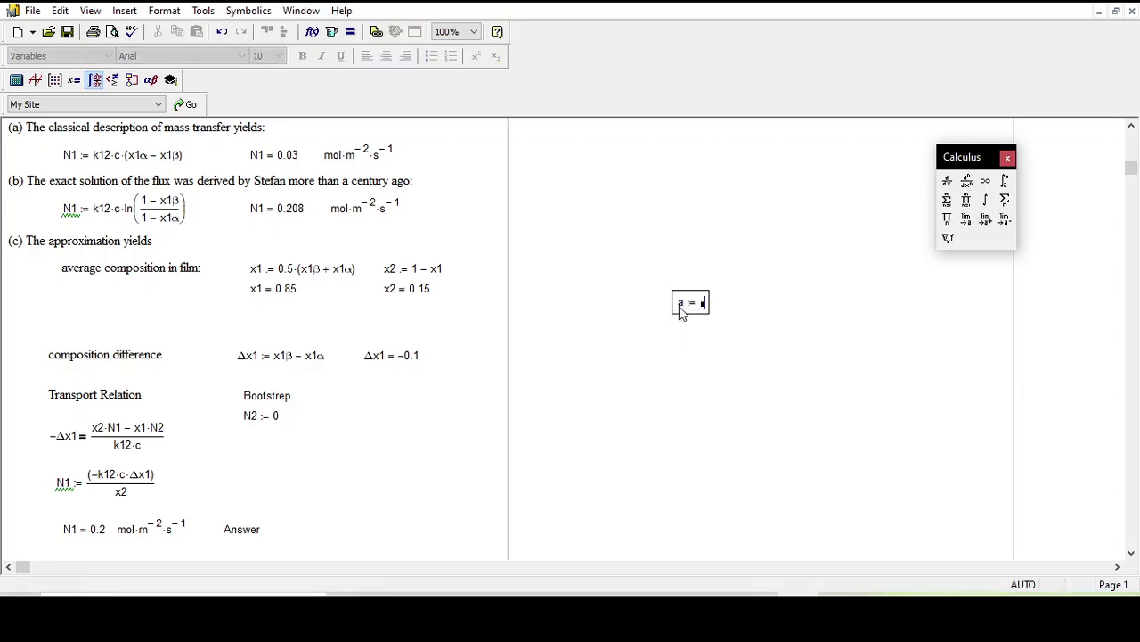
pyautogui.click(683, 319)
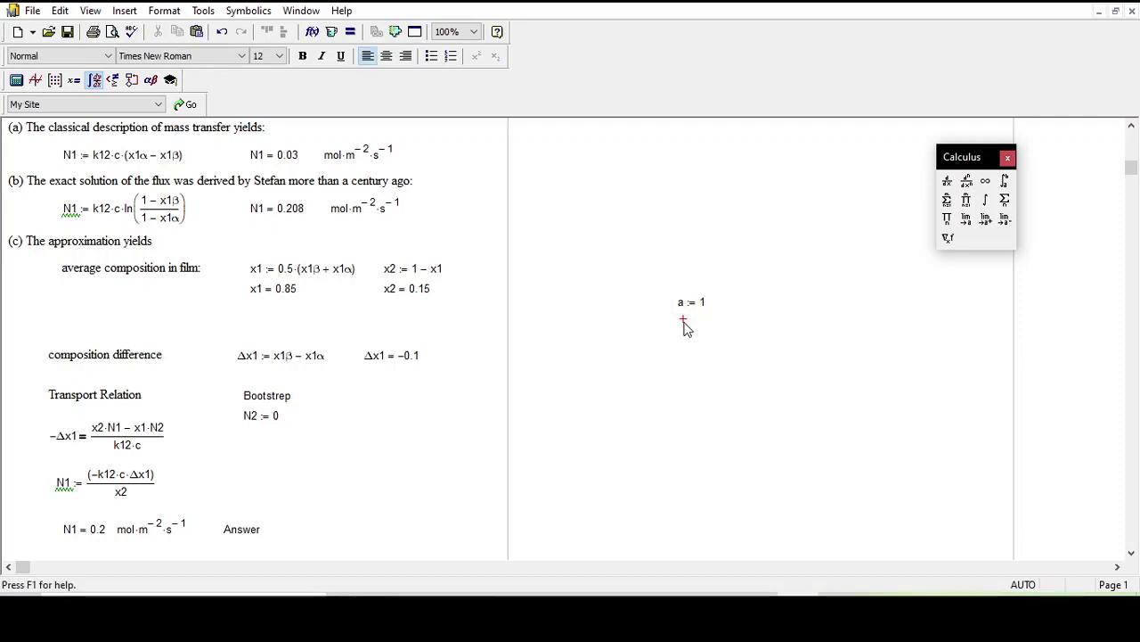
pyautogui.write('b:2')
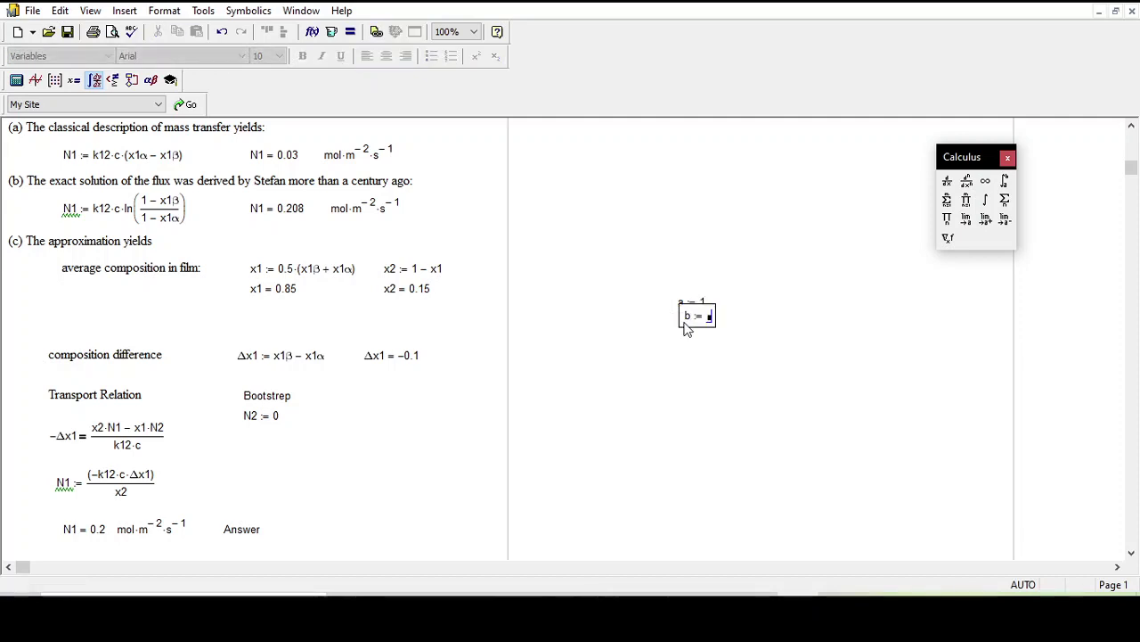
# - Try to enter the equation a + 2·ab + c := 3 below the a and b definitions
pyautogui.click(678, 358)
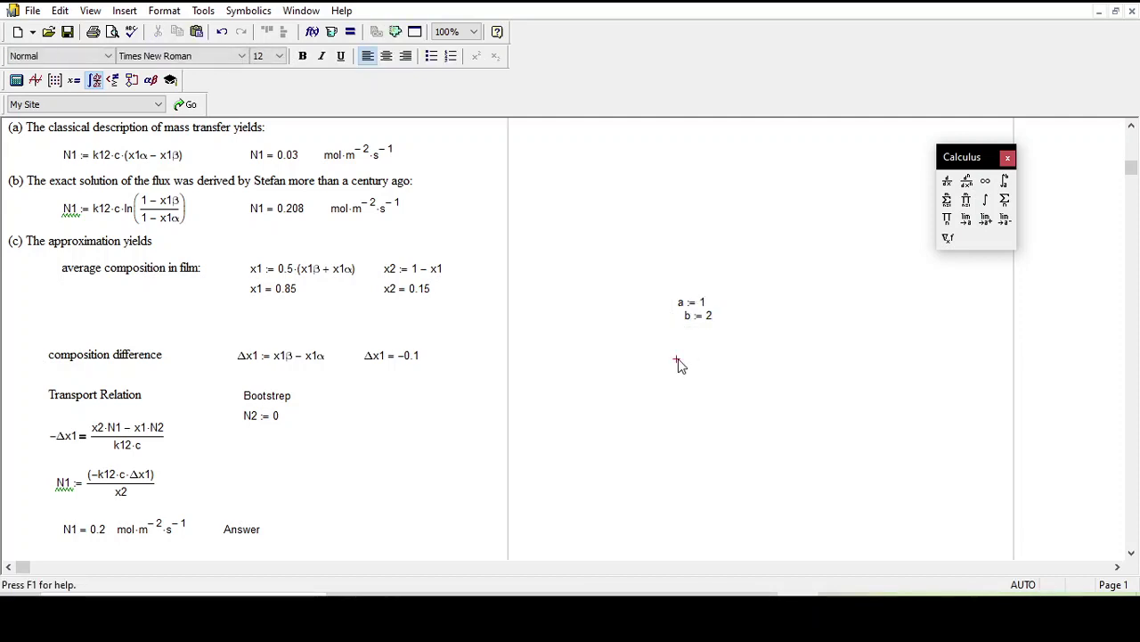
pyautogui.write('a+')
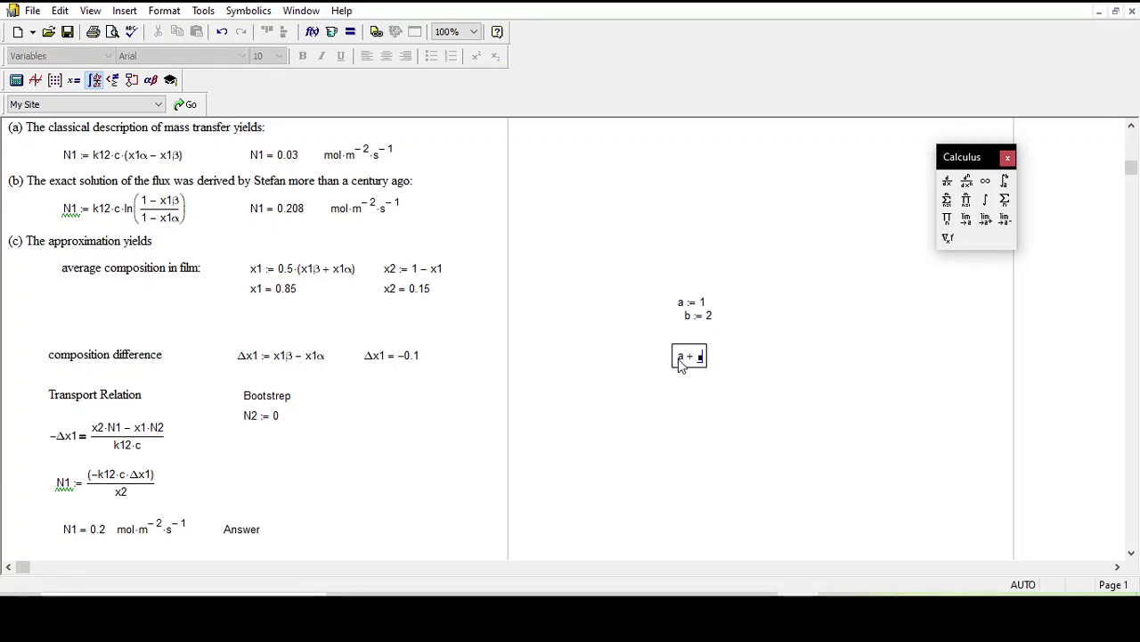
pyautogui.write('2')
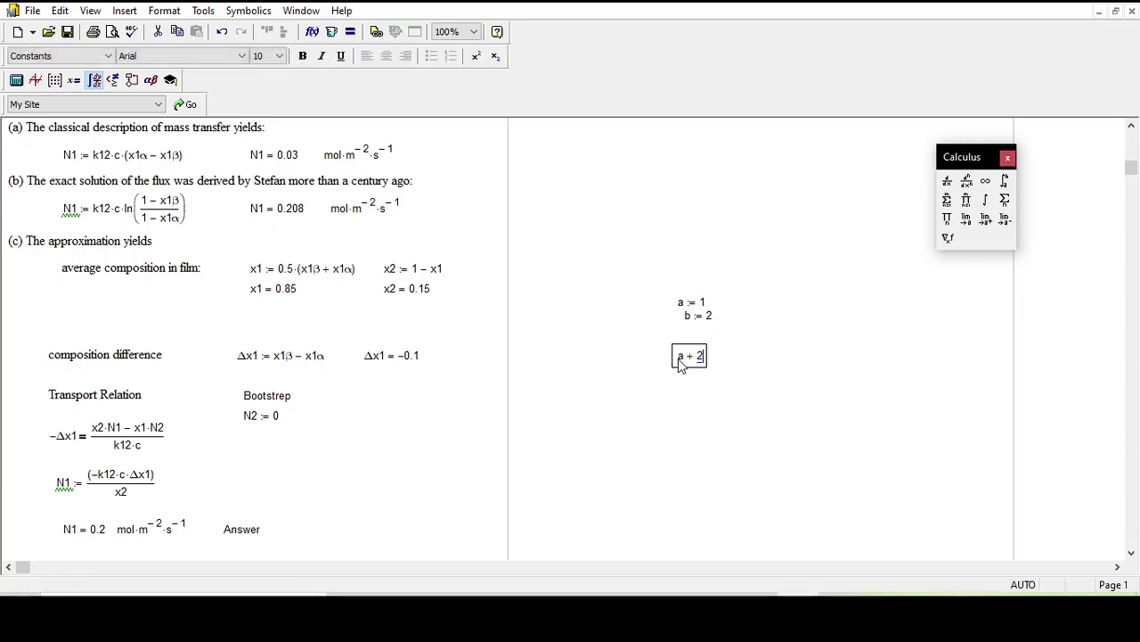
pyautogui.write('*ab+b')
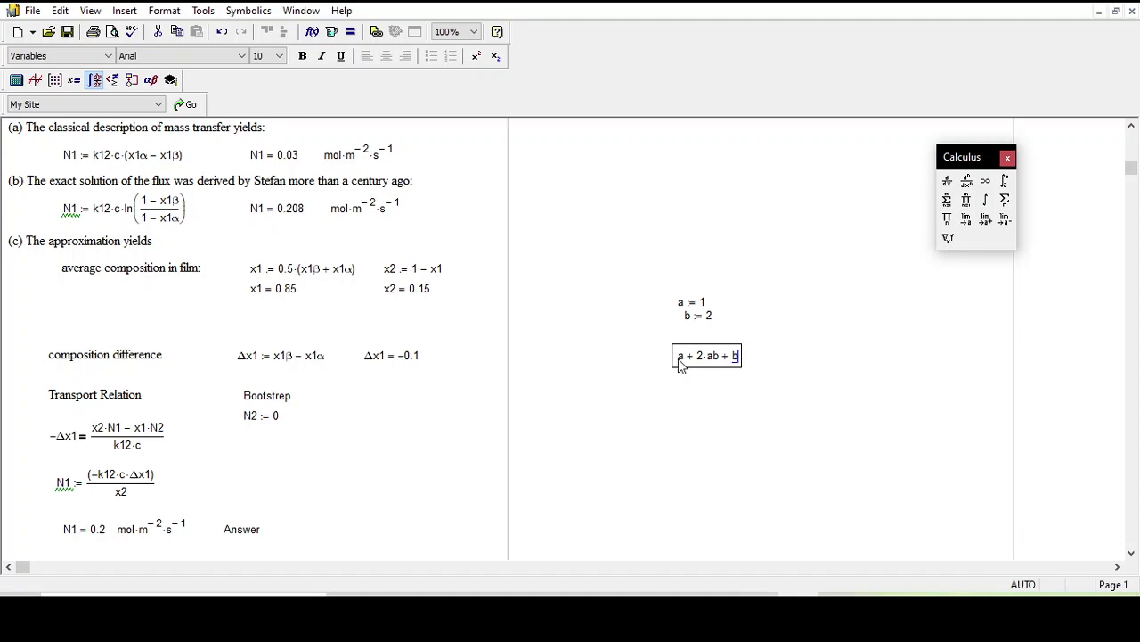
pyautogui.write('=')
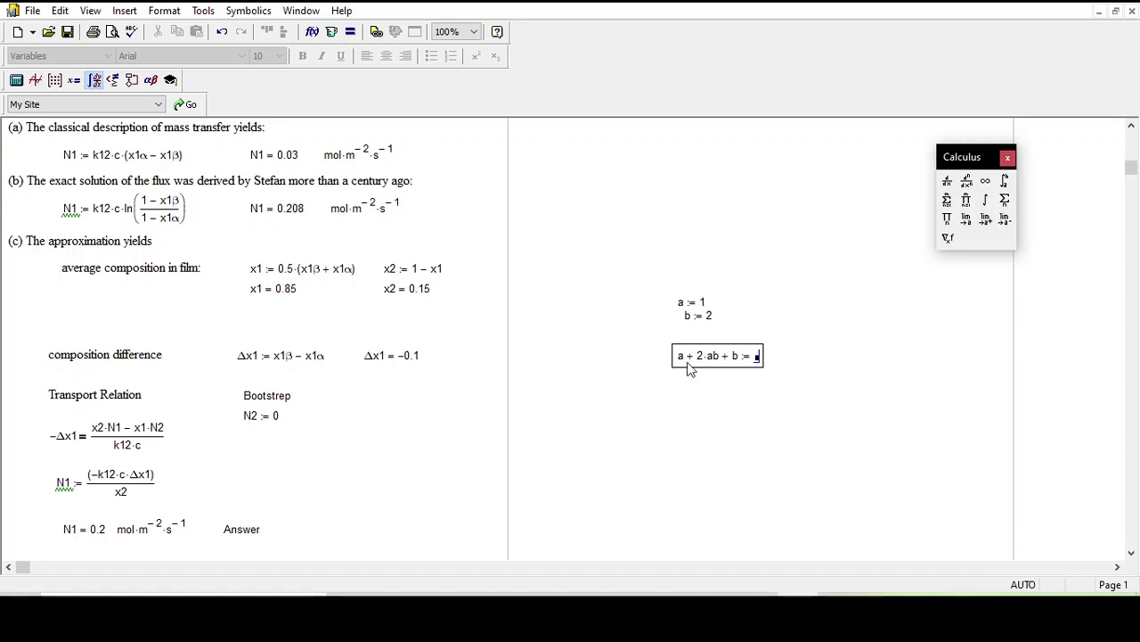
pyautogui.doubleClick(735, 357)
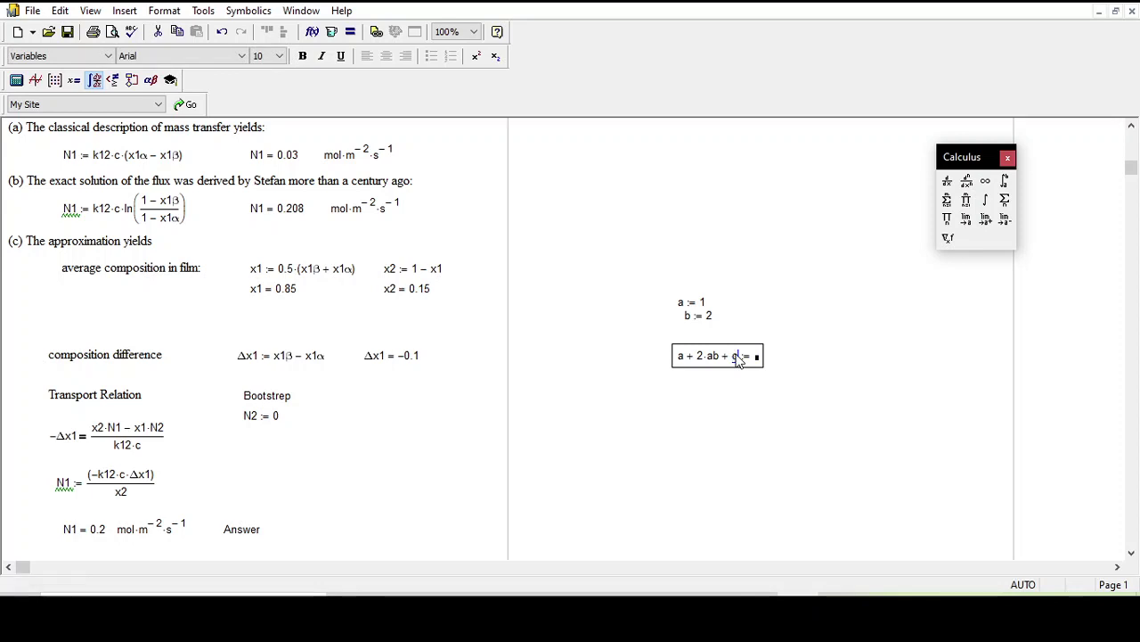
pyautogui.write('c := ')
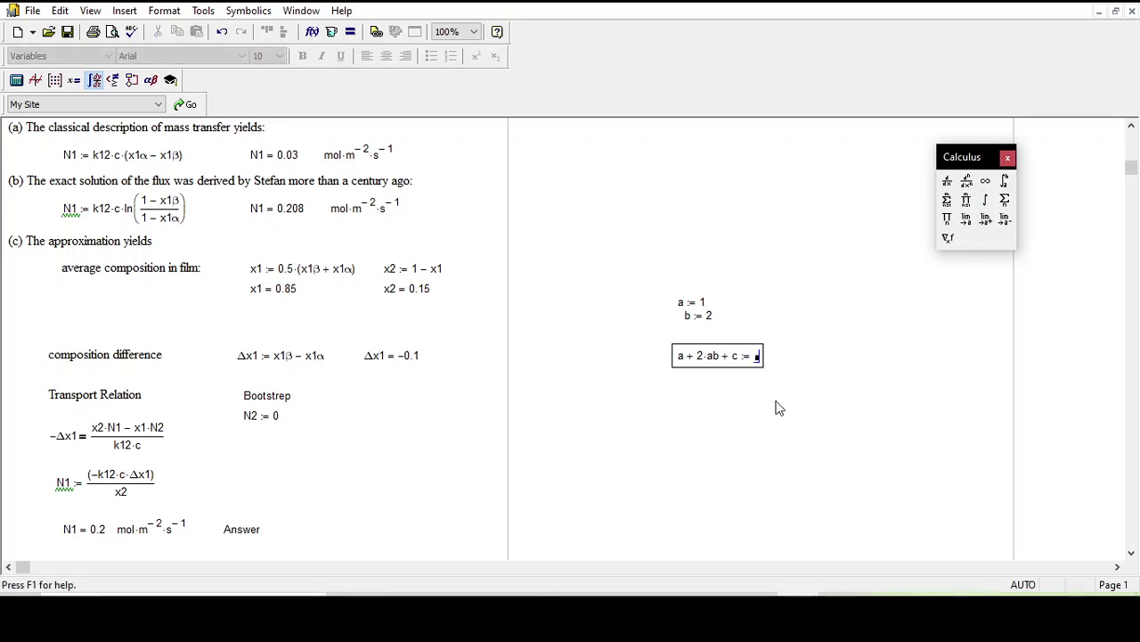
pyautogui.write('3')
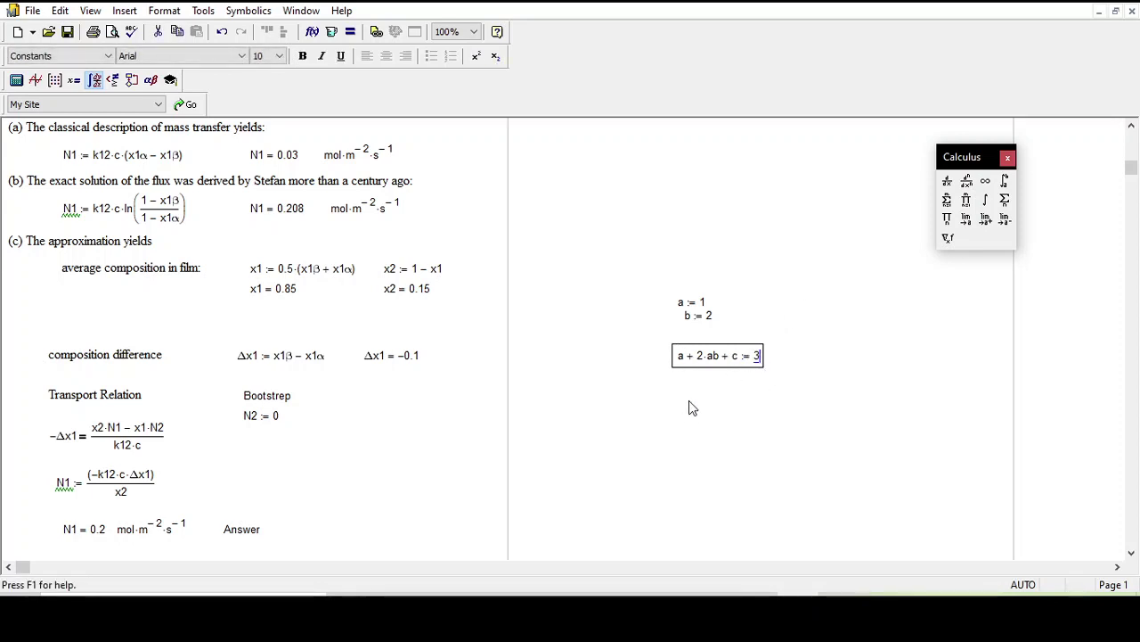
pyautogui.click(688, 400)
# - Check the error on the new equation and try putting A := in front of its first term
pyautogui.click(721, 358)
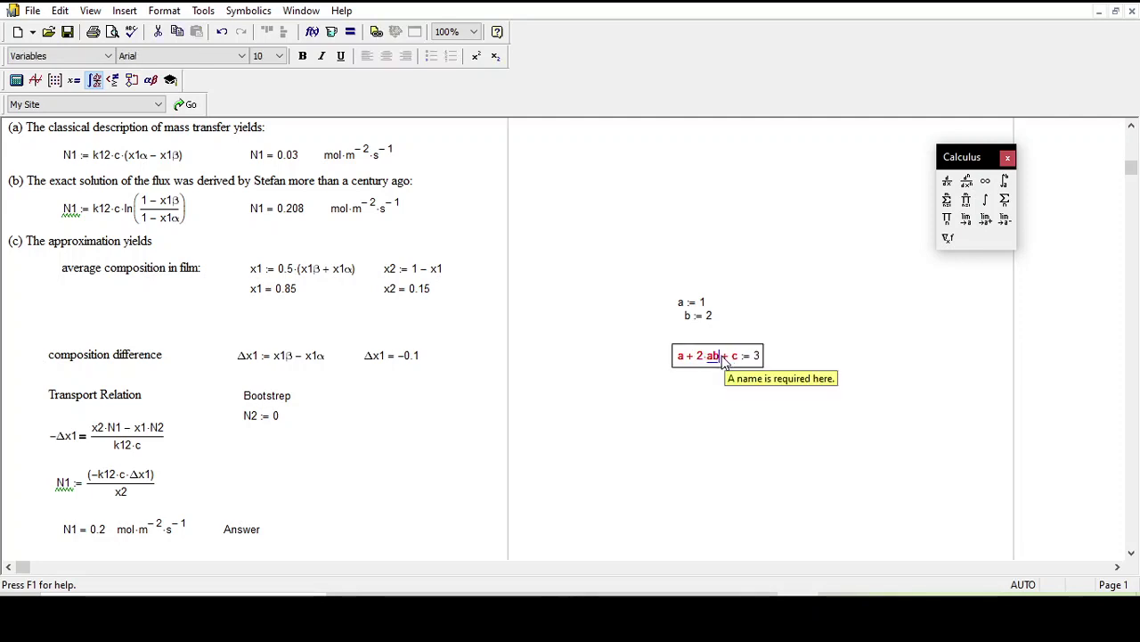
pyautogui.press('Home')
pyautogui.write('A ')
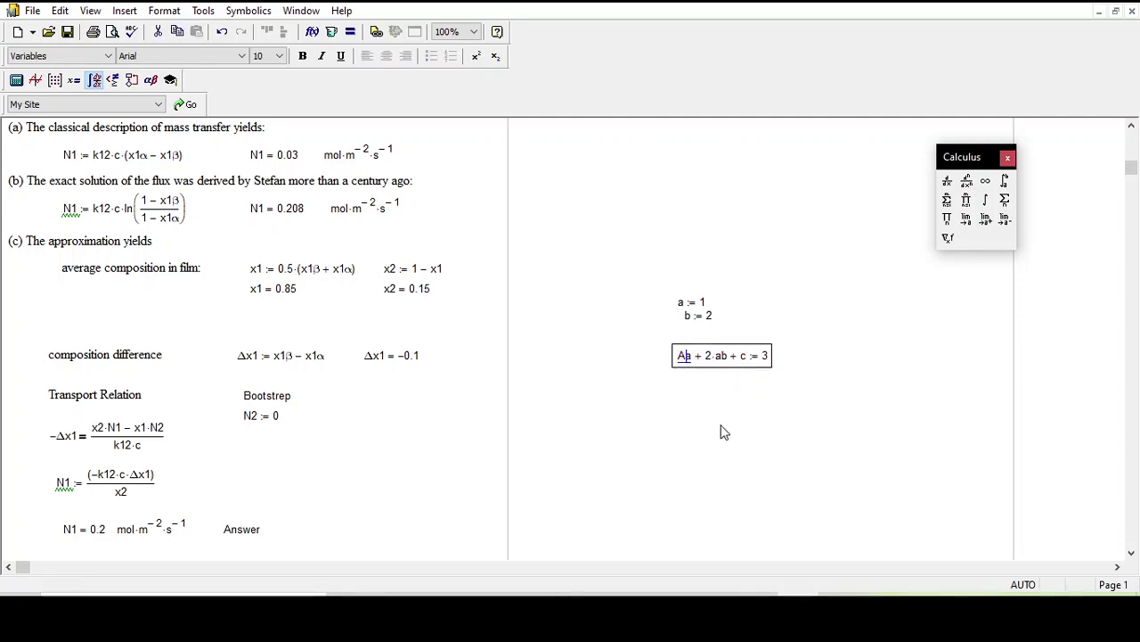
pyautogui.write(':= a')
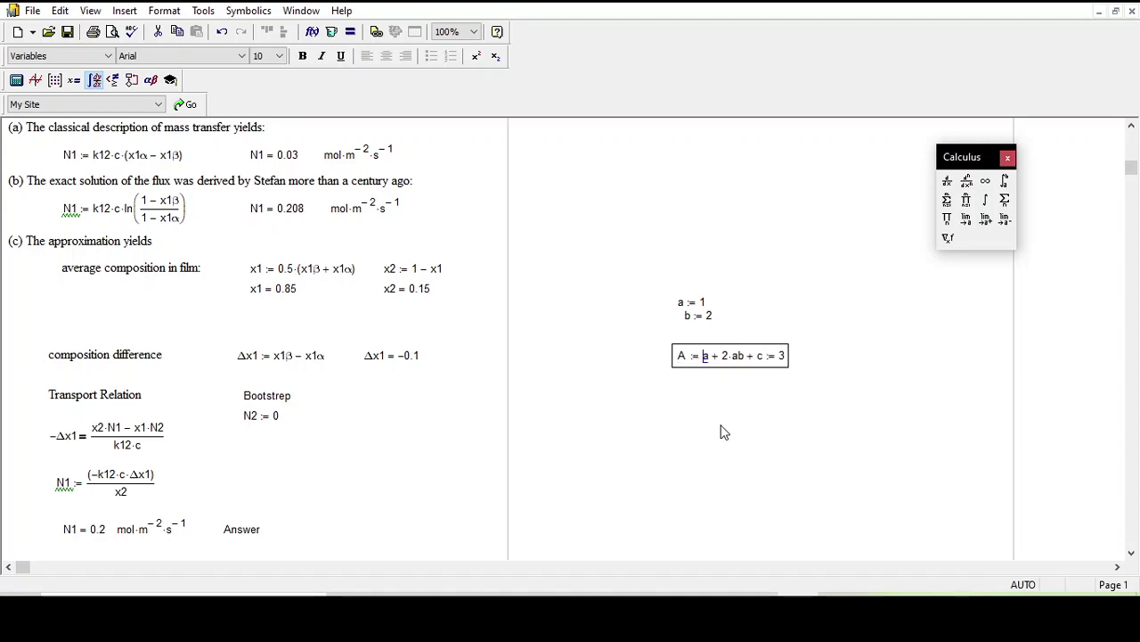
pyautogui.click(722, 431)
# - Remove the leading A := and the multiplication sign between 2 and ab, and recheck the equation
pyautogui.click(721, 358)
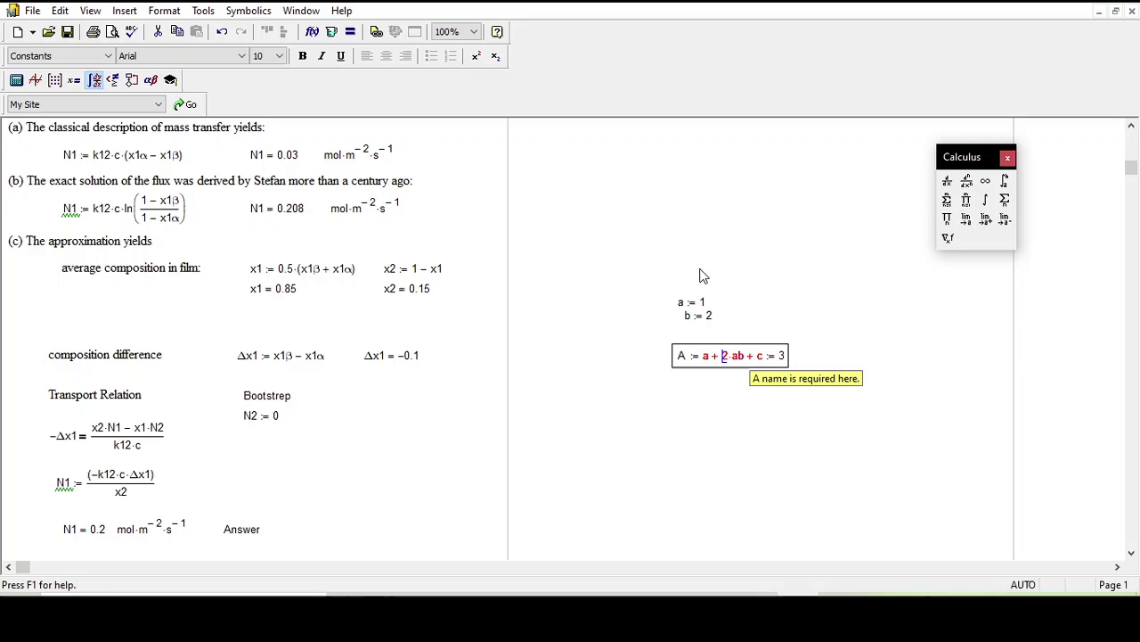
pyautogui.click(704, 358)
pyautogui.press('BackSpace')
pyautogui.press('BackSpace')
pyautogui.press('BackSpace')
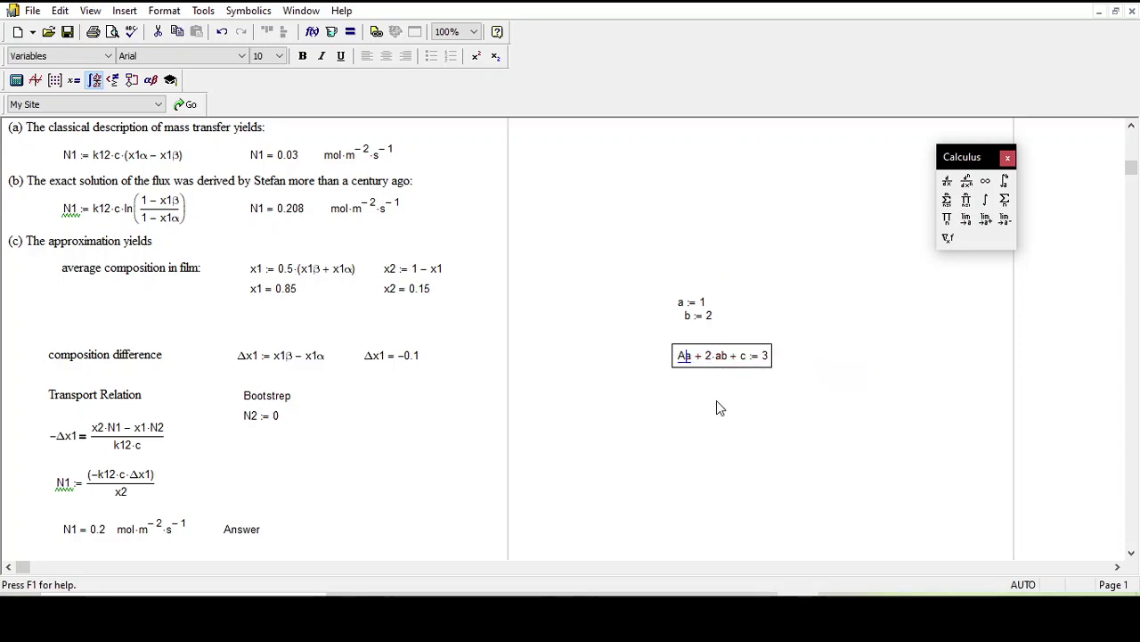
pyautogui.click(711, 356)
pyautogui.press('BackSpace')
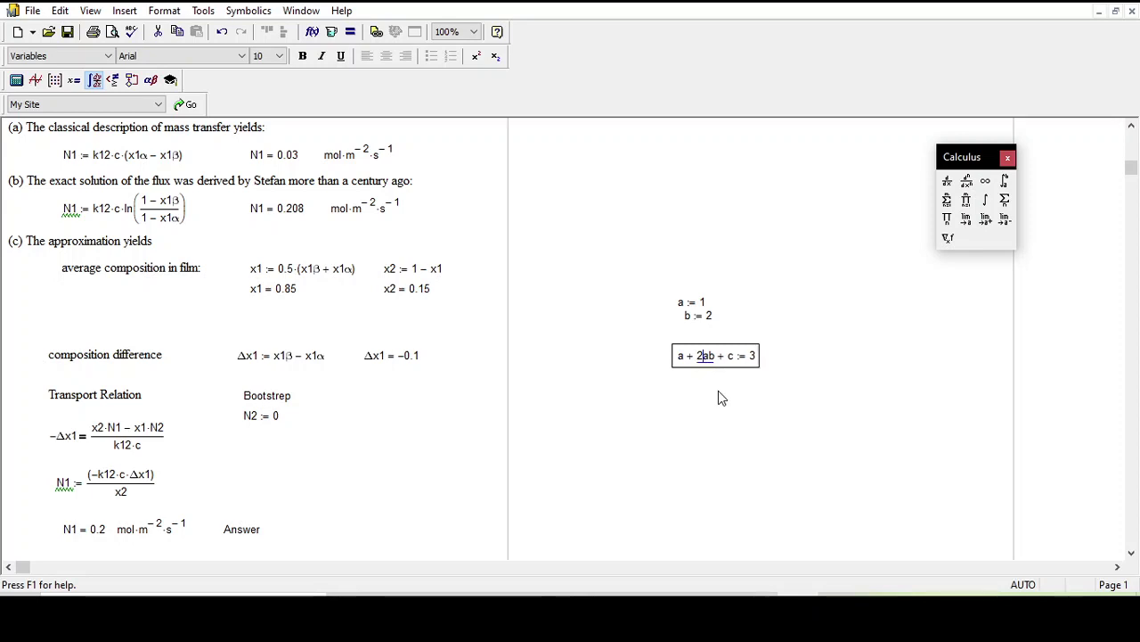
pyautogui.click(718, 391)
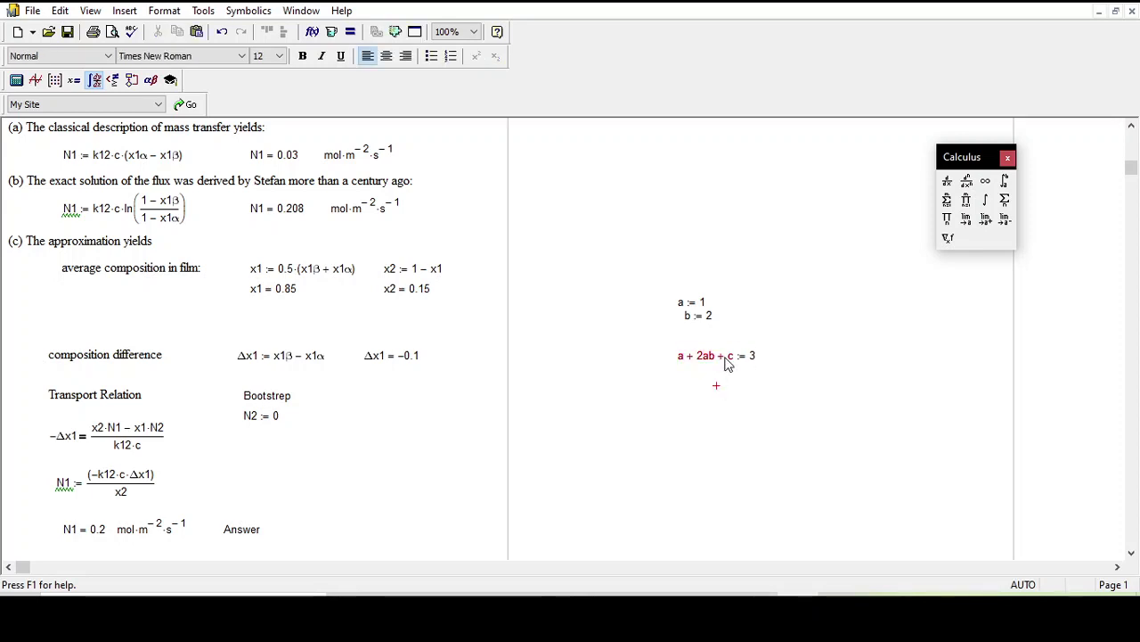
pyautogui.click(727, 361)
# - Try replacing the equation's first term a with A
pyautogui.scroll(1, 686, 379)
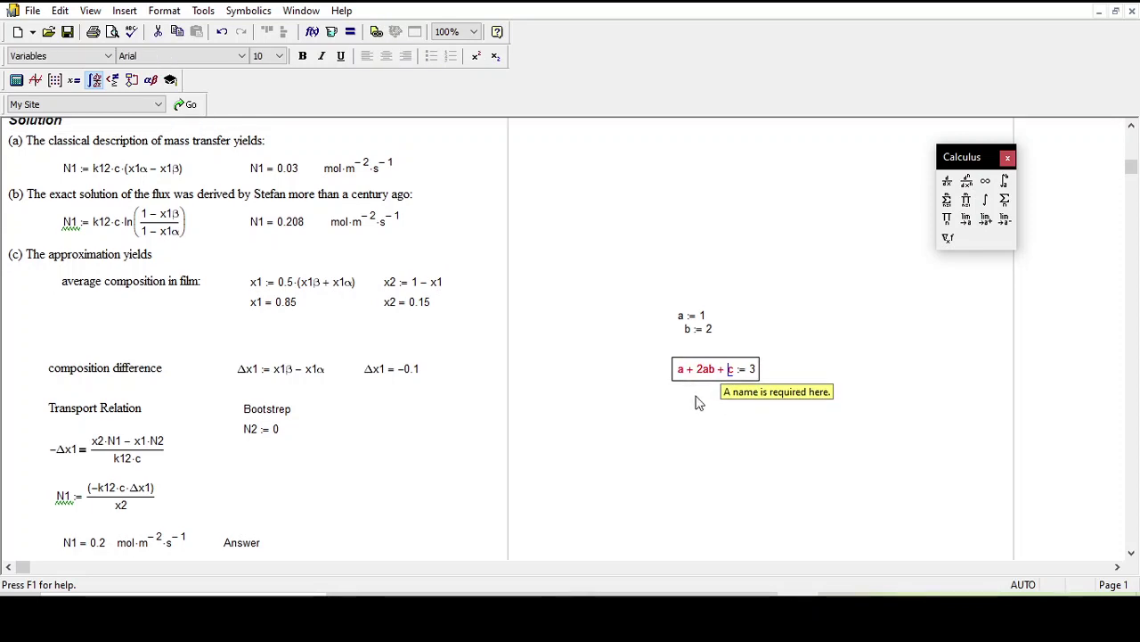
pyautogui.click(698, 400)
pyautogui.click(719, 373)
pyautogui.click(682, 370)
pyautogui.write('A')
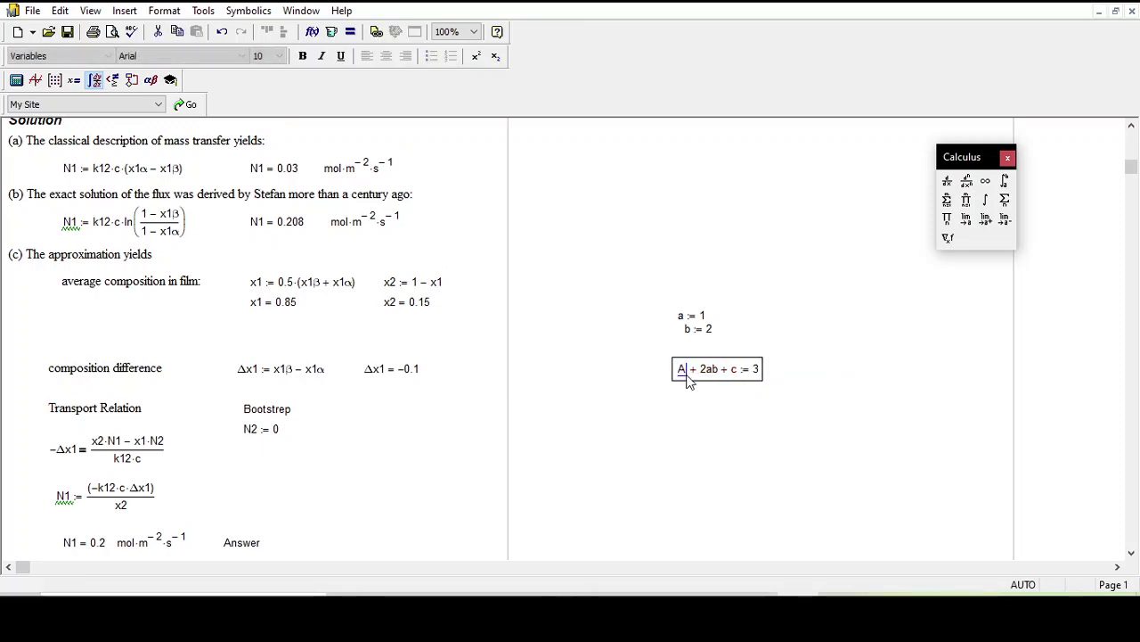
pyautogui.click(756, 433)
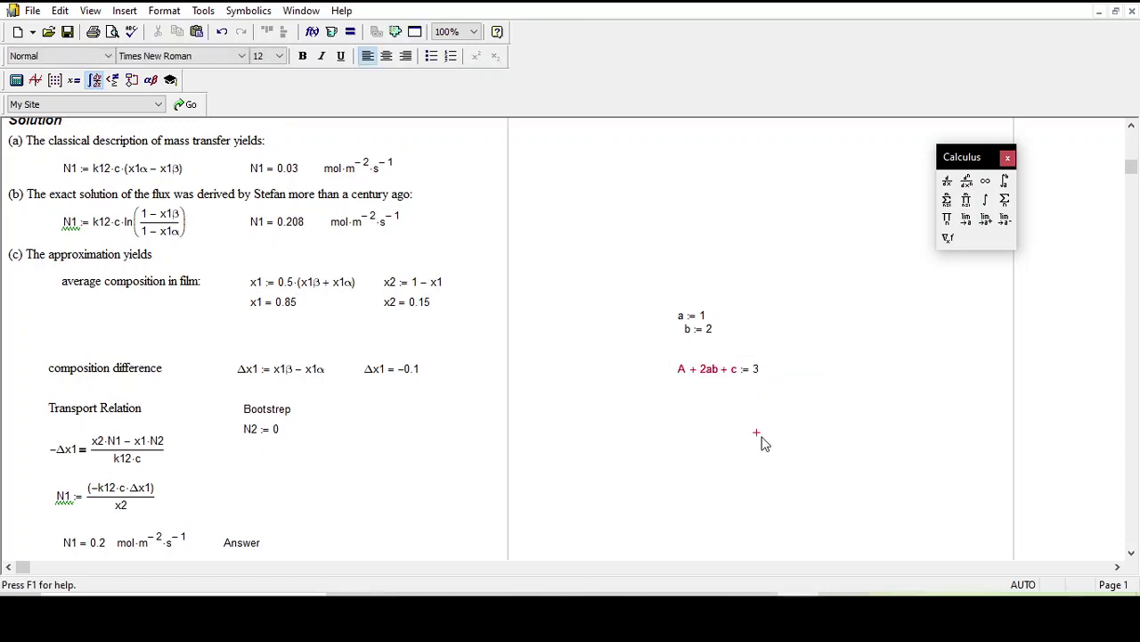
# - Try adding A = with the Boolean equal sign in front of the equation, and check its error
pyautogui.click(683, 400)
pyautogui.doubleClick(688, 373)
pyautogui.click(682, 372)
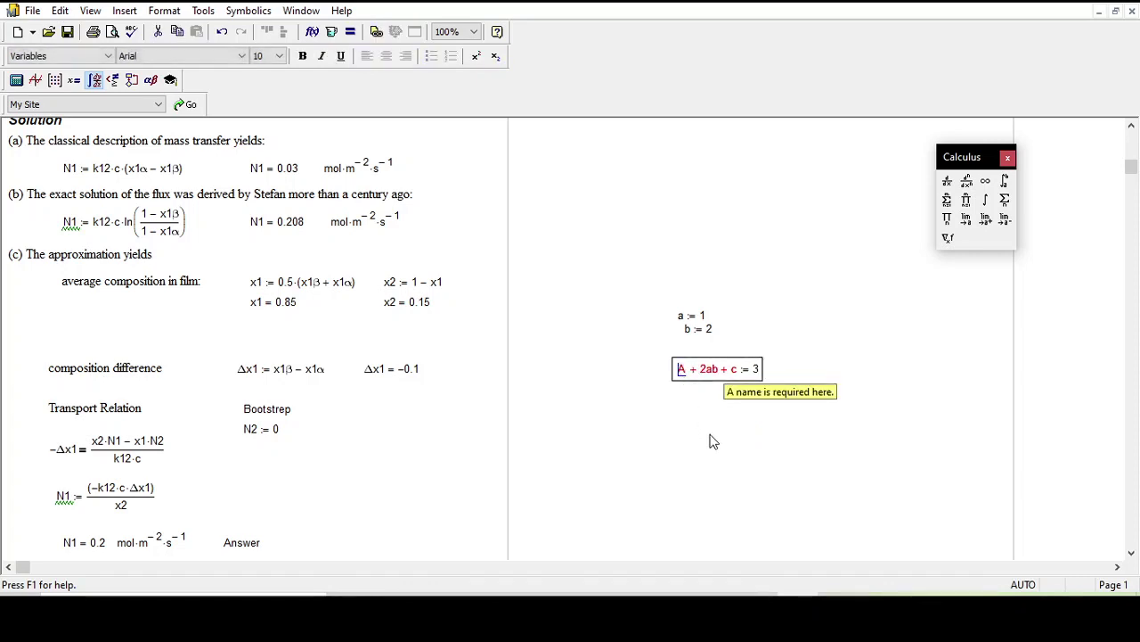
pyautogui.write('A =')
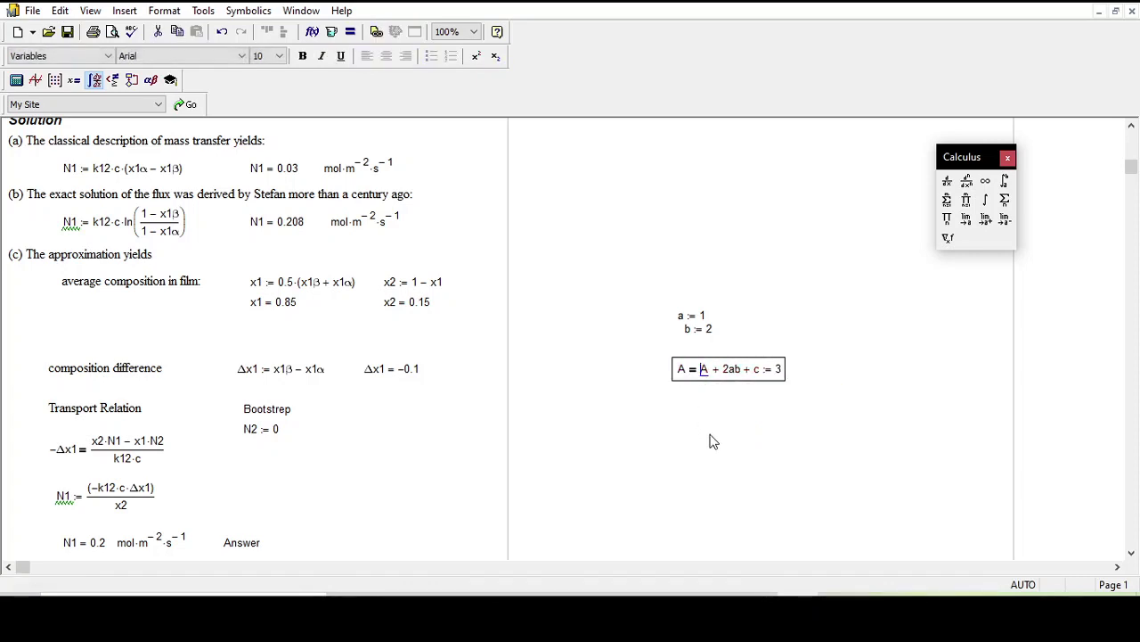
pyautogui.click(711, 435)
pyautogui.click(704, 375)
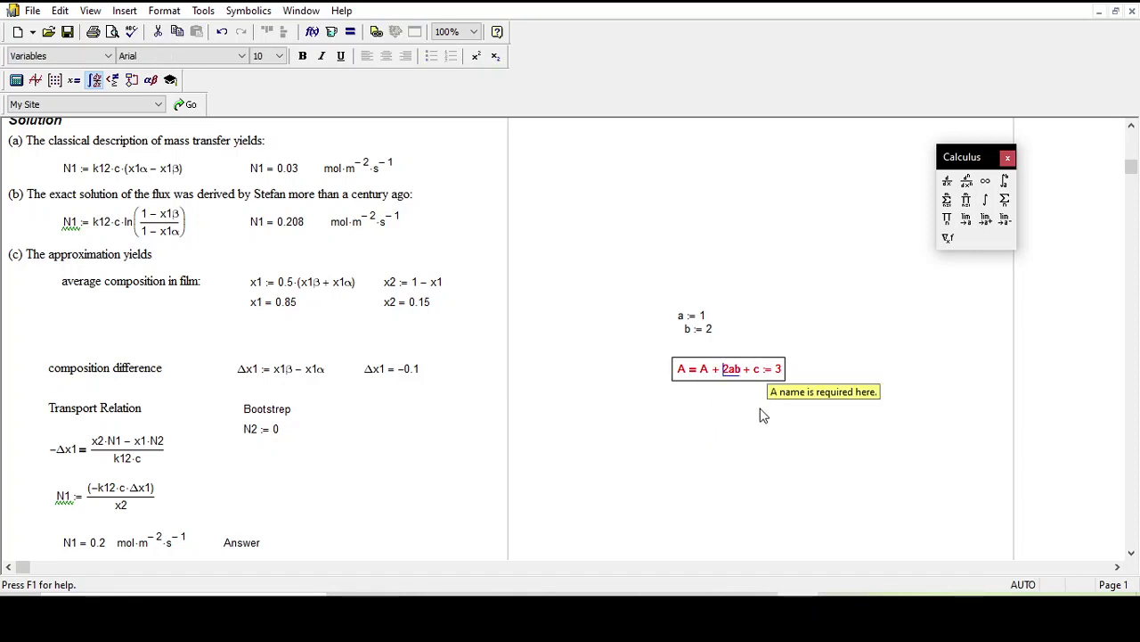
# - Cut the faulty equation below the a and b definitions
pyautogui.click(757, 412)
pyautogui.click(684, 369)
pyautogui.rightClick(686, 366)
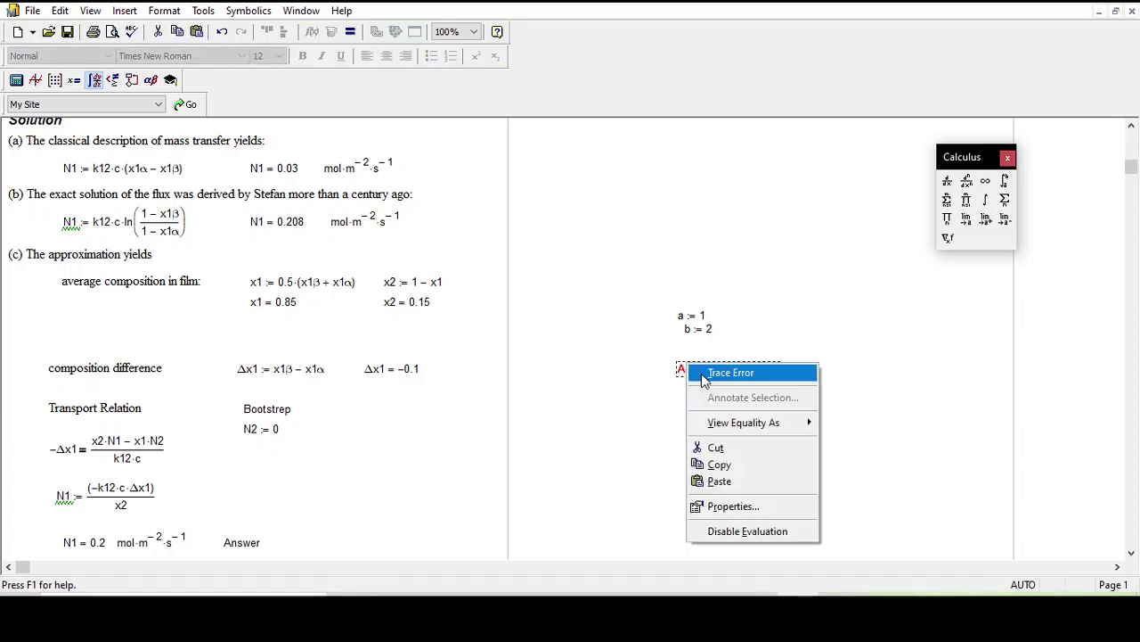
pyautogui.click(715, 447)
pyautogui.rightClick(661, 367)
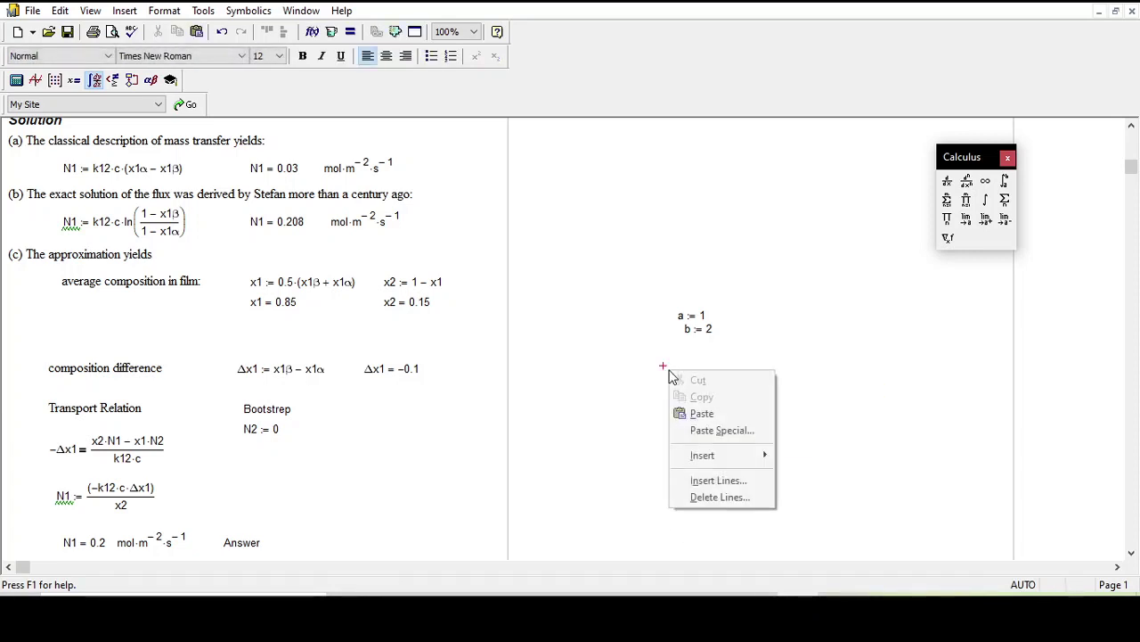
pyautogui.click(643, 379)
pyautogui.click(636, 353)
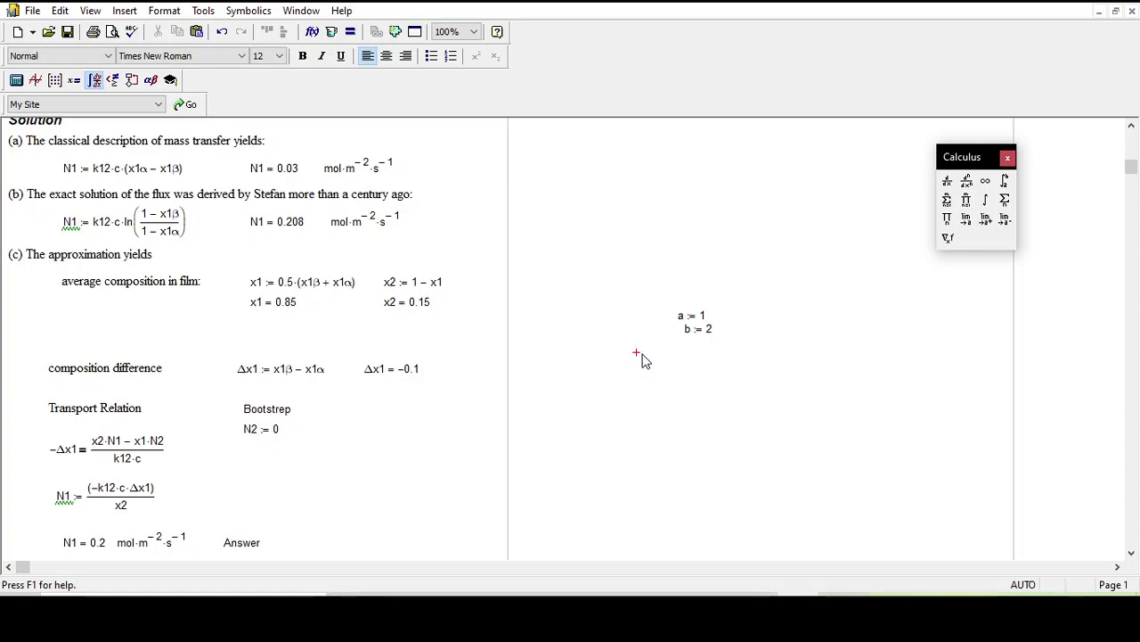
pyautogui.write('x1')
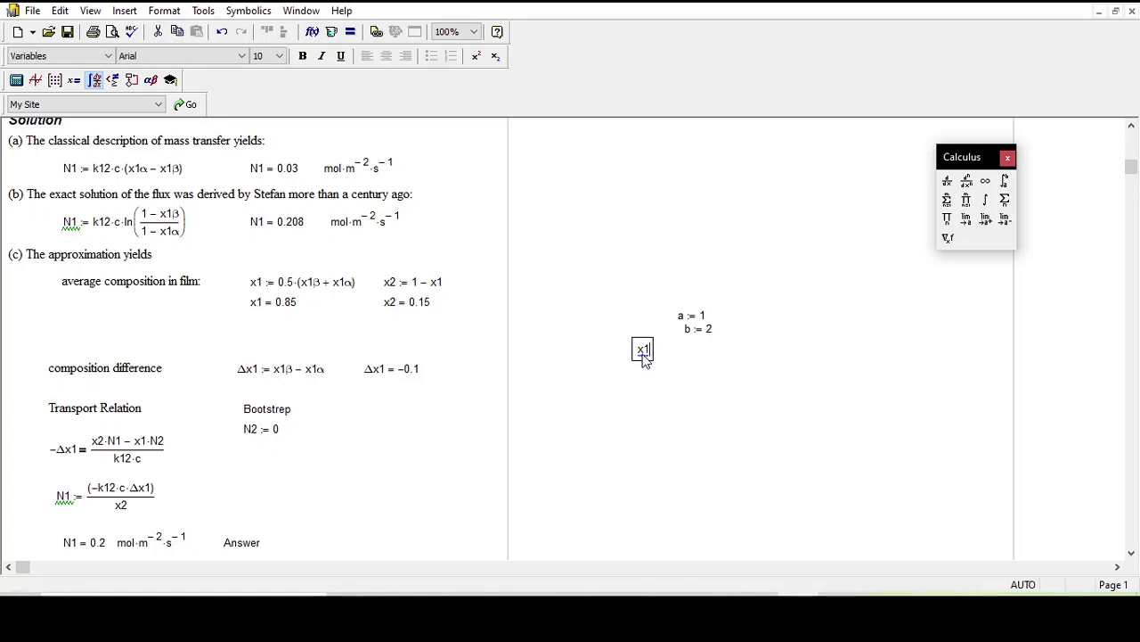
pyautogui.write(' :=')
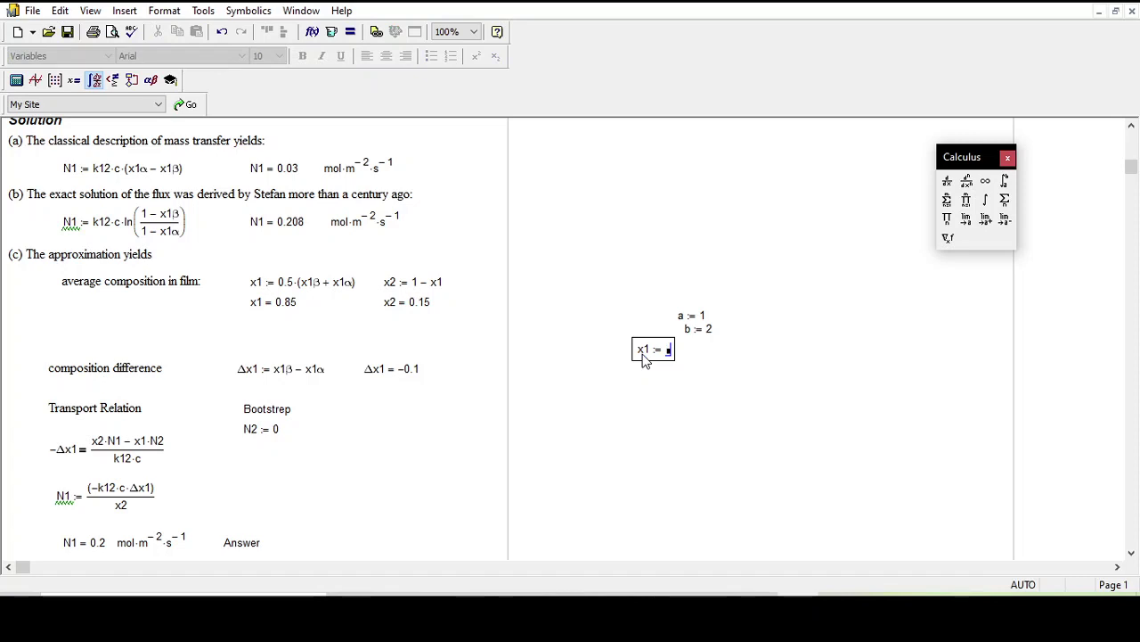
pyautogui.press('BackSpace')
pyautogui.press('BackSpace')
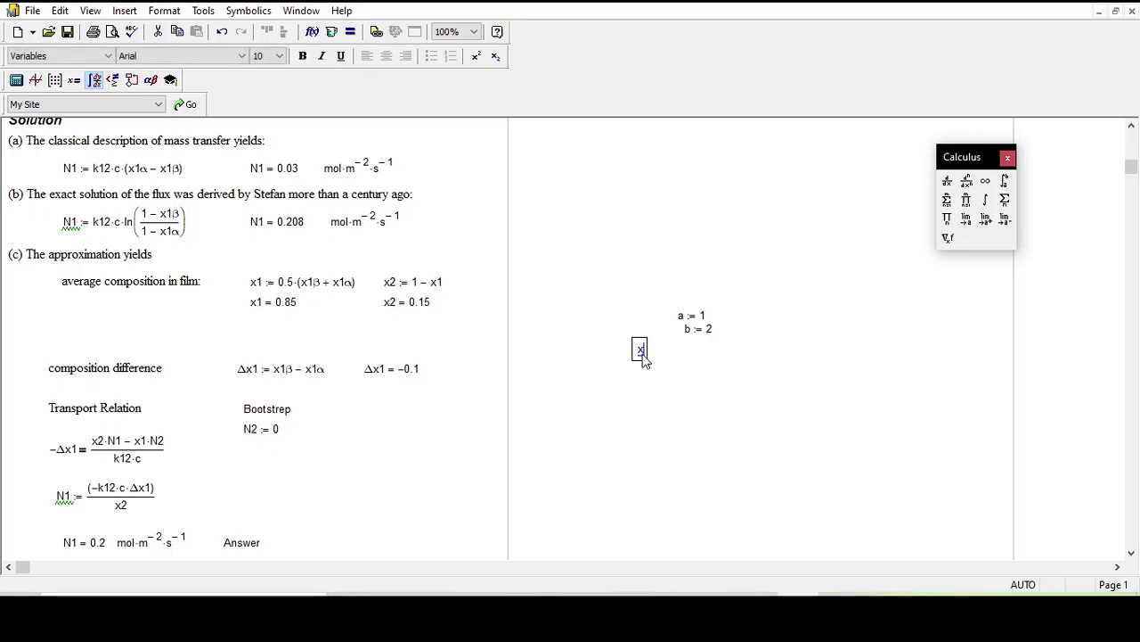
pyautogui.press('BackSpace')
pyautogui.press('BackSpace')
# - Define y1 as a² + ab + c below the a and b definitions, keeping only the 2 in the exponent
pyautogui.write('y1:')
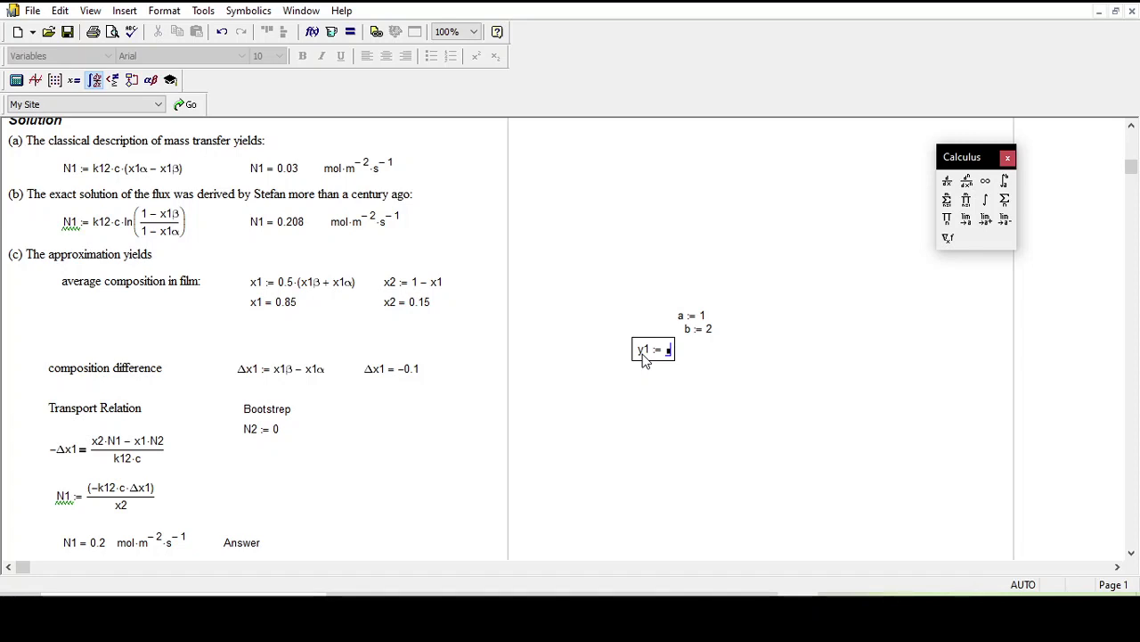
pyautogui.write('a')
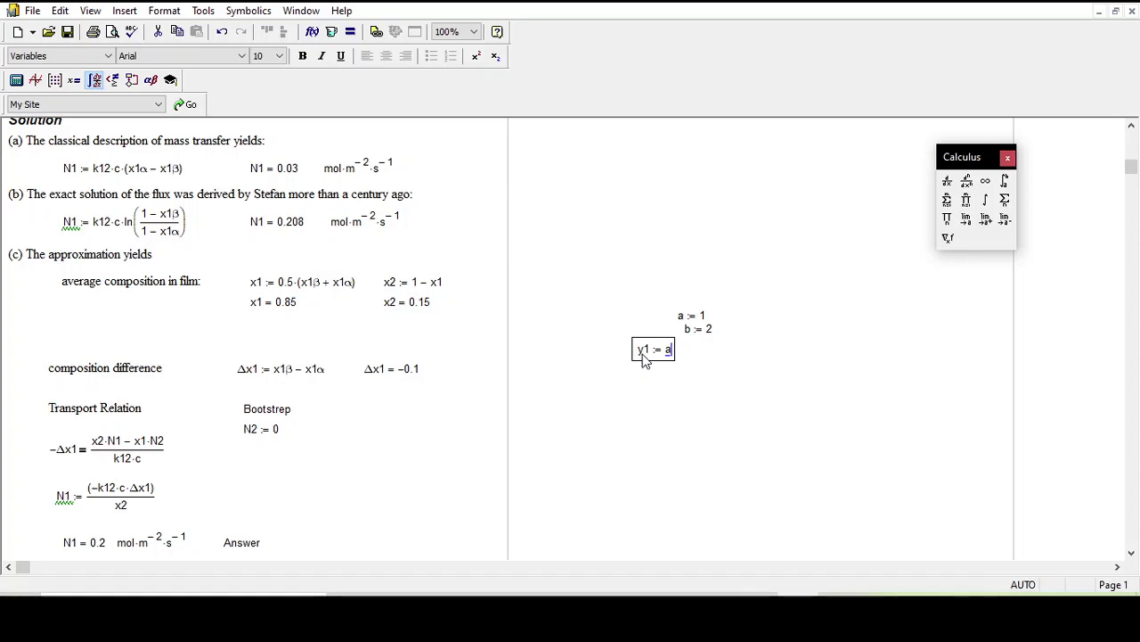
pyautogui.write('^2+a')
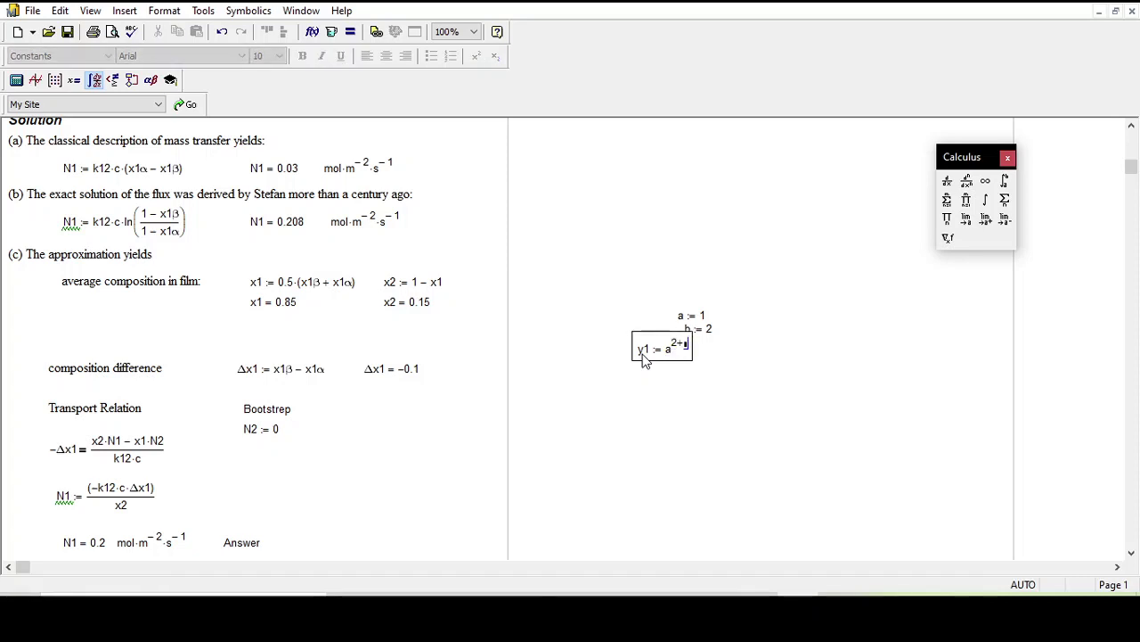
pyautogui.write('b+c')
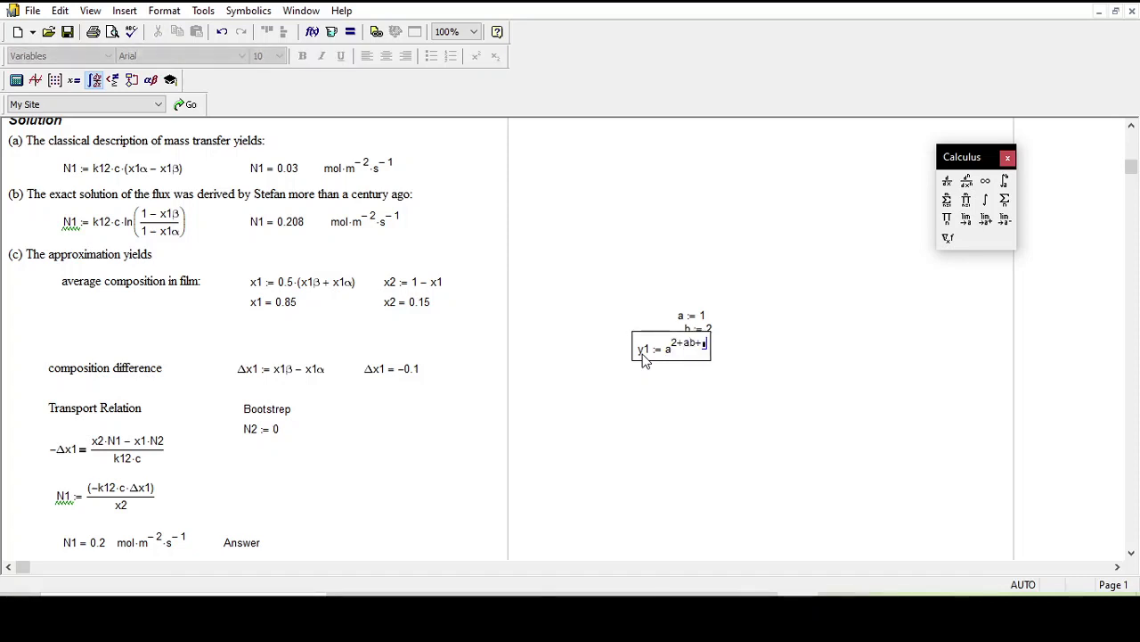
pyautogui.press('BackSpace')
pyautogui.press('BackSpace')
pyautogui.press('BackSpace')
pyautogui.press('BackSpace')
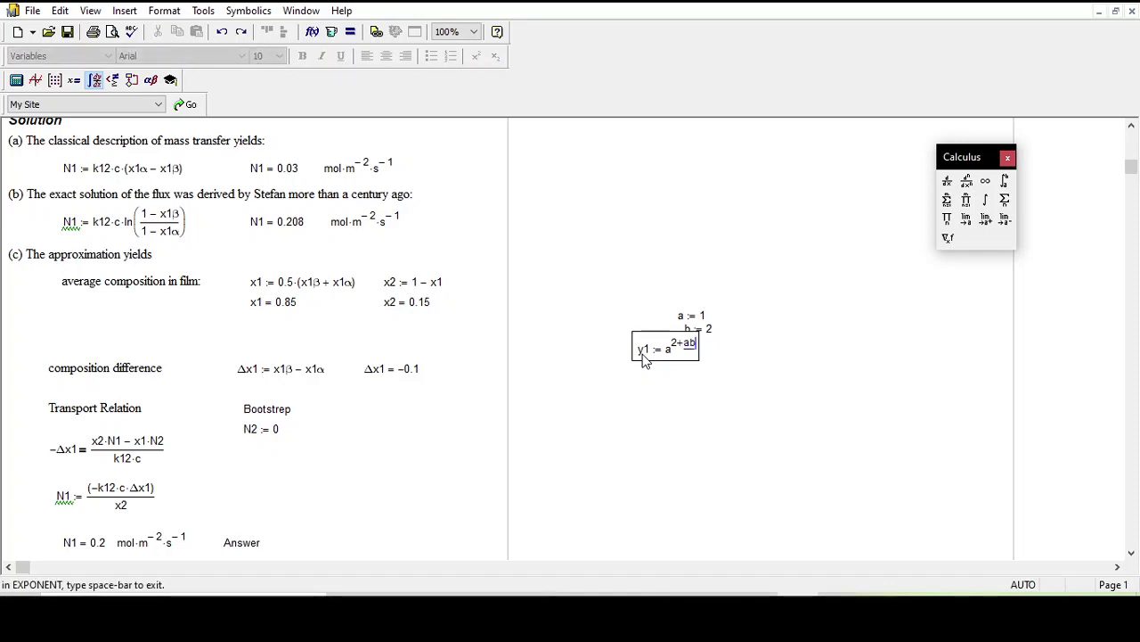
pyautogui.press('BackSpace')
pyautogui.press('space')
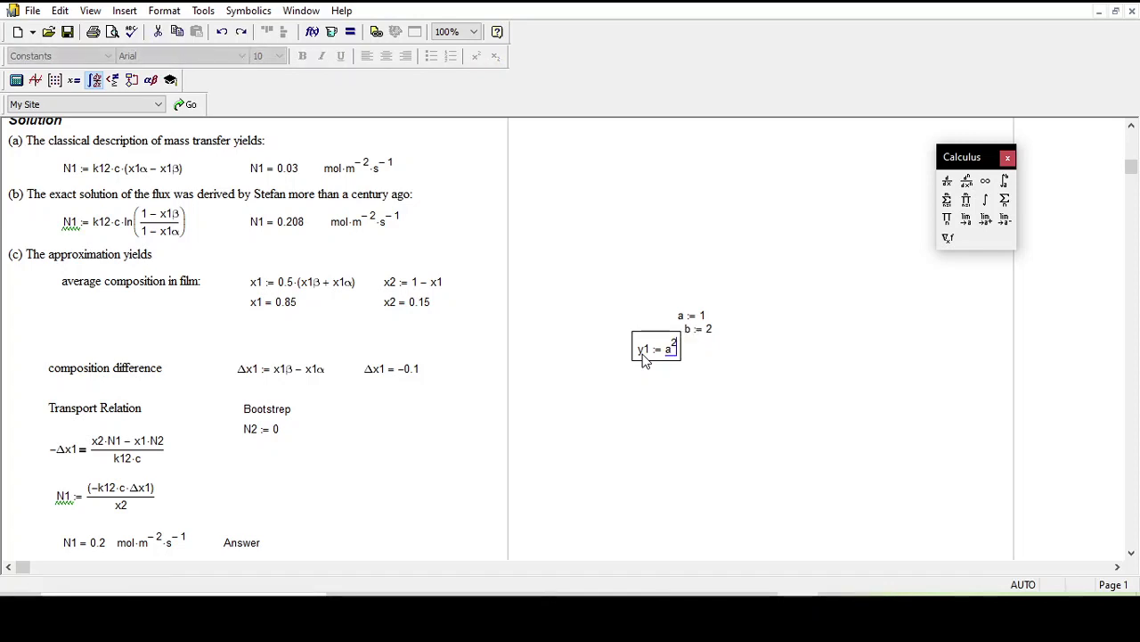
pyautogui.write('+ ab + c')
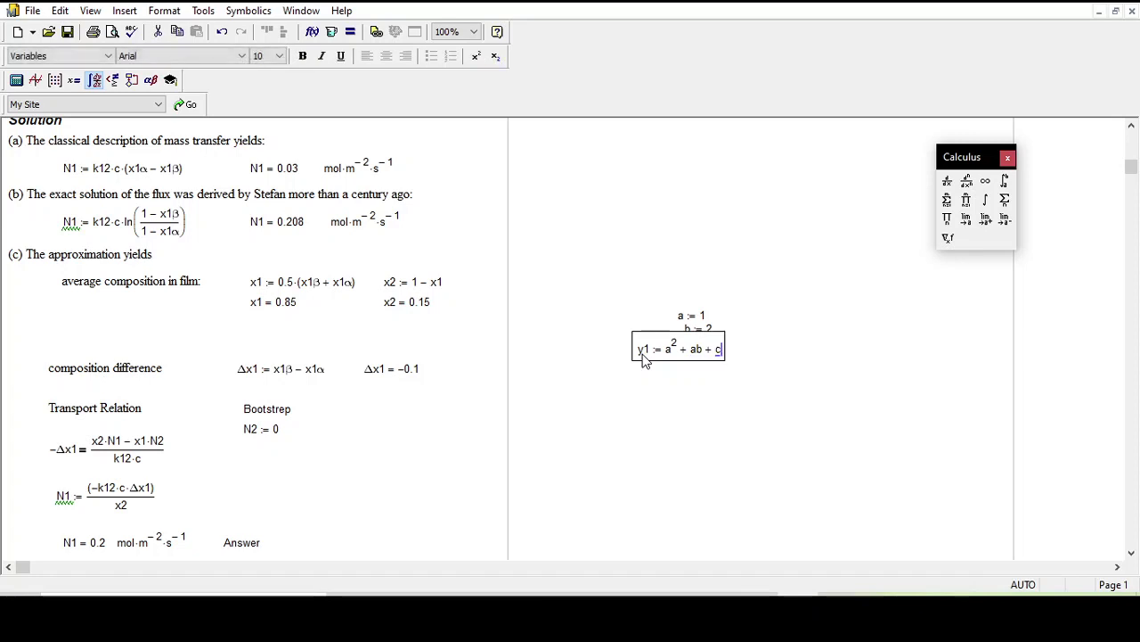
pyautogui.press('Return')
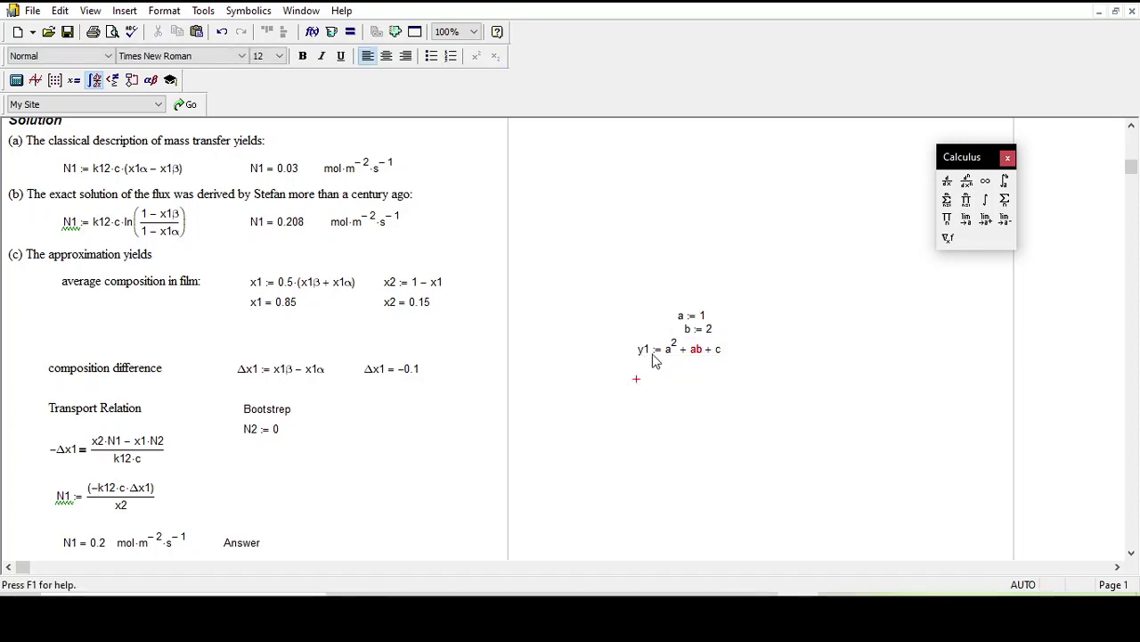
# - Check the error on the ab term of y1 and move the a and b definitions up, away from the equation
pyautogui.click(698, 356)
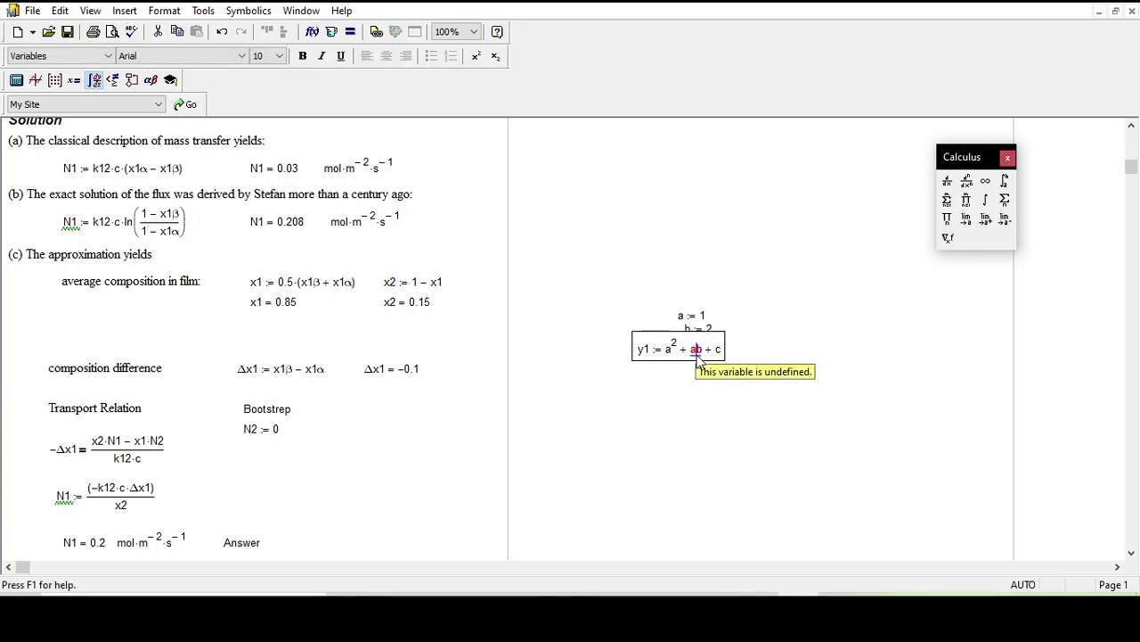
pyautogui.click(660, 373)
pyautogui.moveTo(663, 285); pyautogui.dragTo(687, 318)
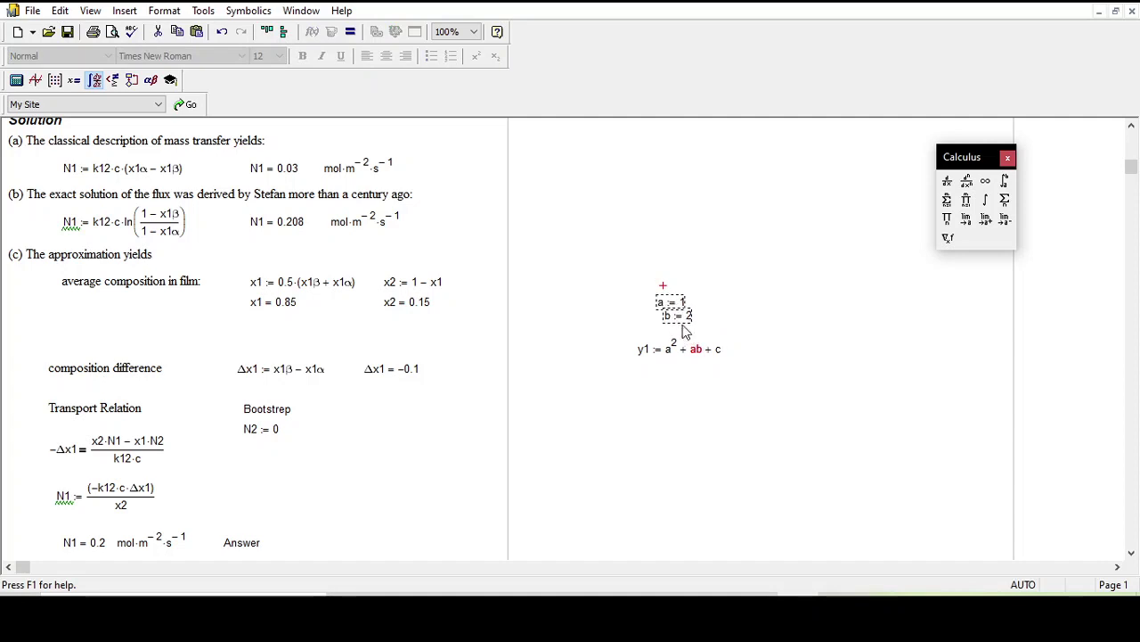
# - Insert a multiplication sign between a and b in the y1 equation, and shift the a and b definitions closer to y1's left edge
pyautogui.click(695, 352)
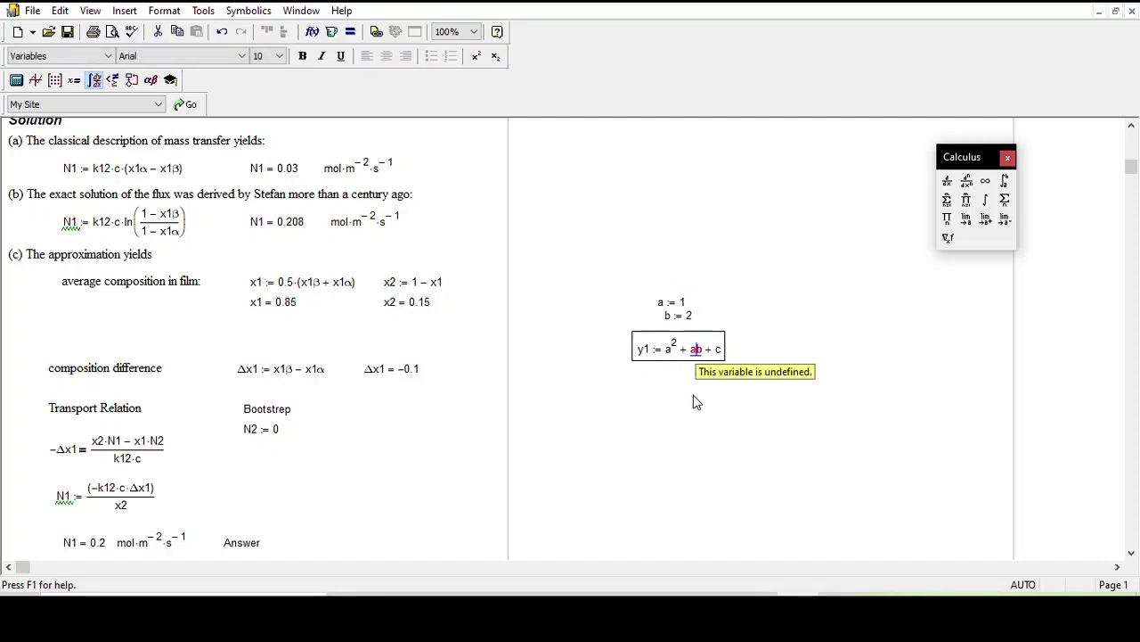
pyautogui.write('*')
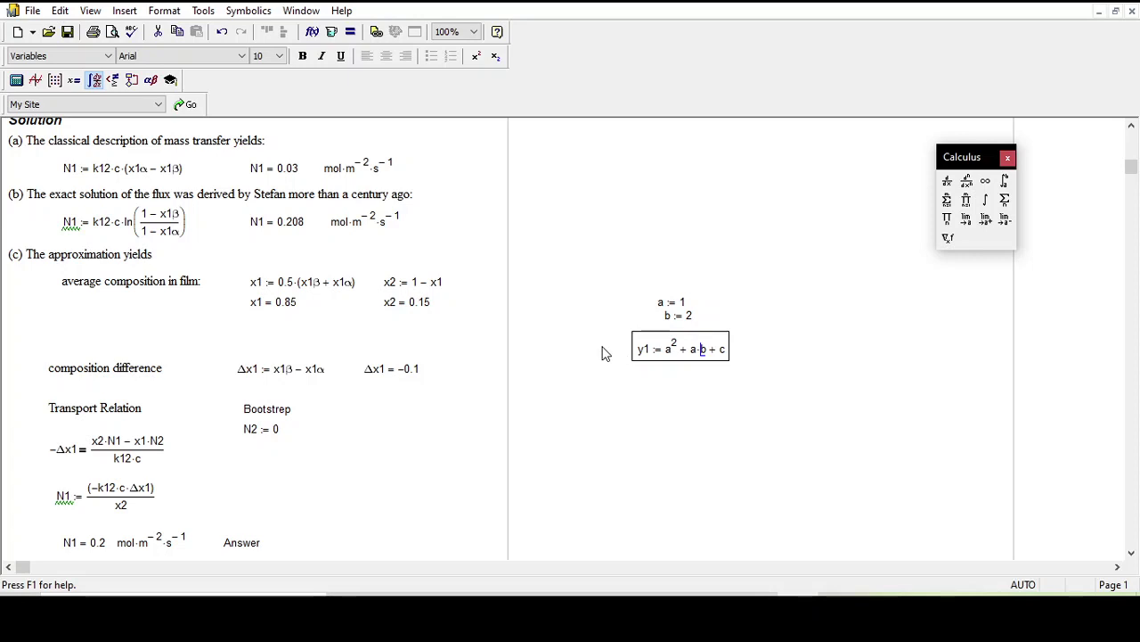
pyautogui.click(667, 382)
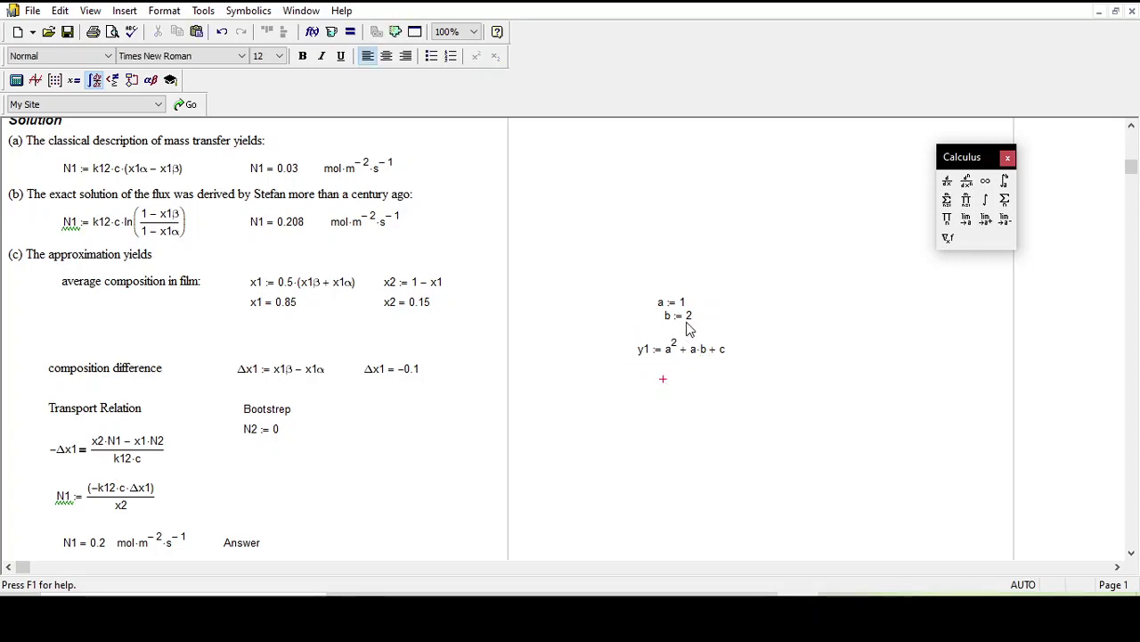
pyautogui.moveTo(694, 337); pyautogui.dragTo(666, 319)
pyautogui.click(676, 285)
# - Add the definition y1 := 0 directly below the y1 equation
pyautogui.write('y')
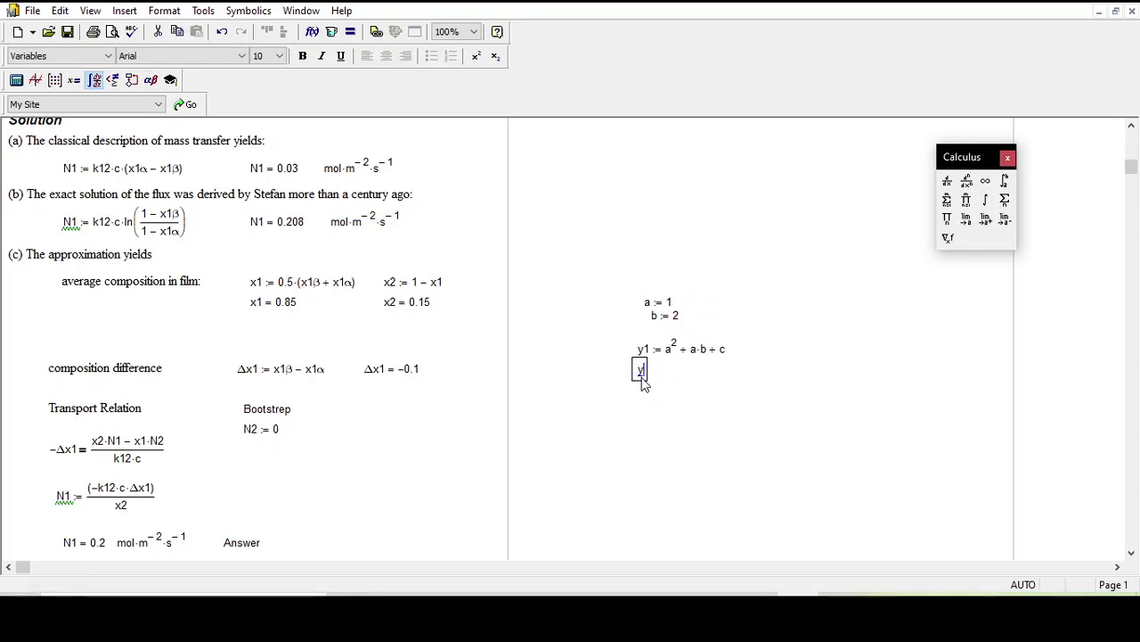
pyautogui.press('BackSpace')
pyautogui.press('BackSpace')
pyautogui.scroll(1, 527, 377)
pyautogui.scroll(-3, 523, 383)
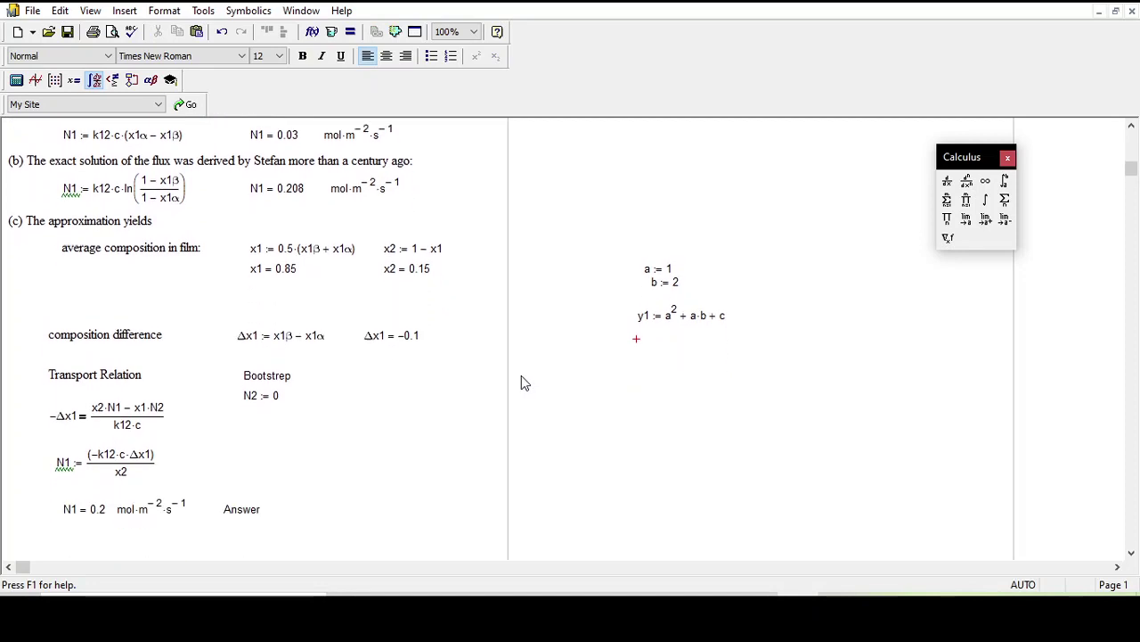
pyautogui.write('y')
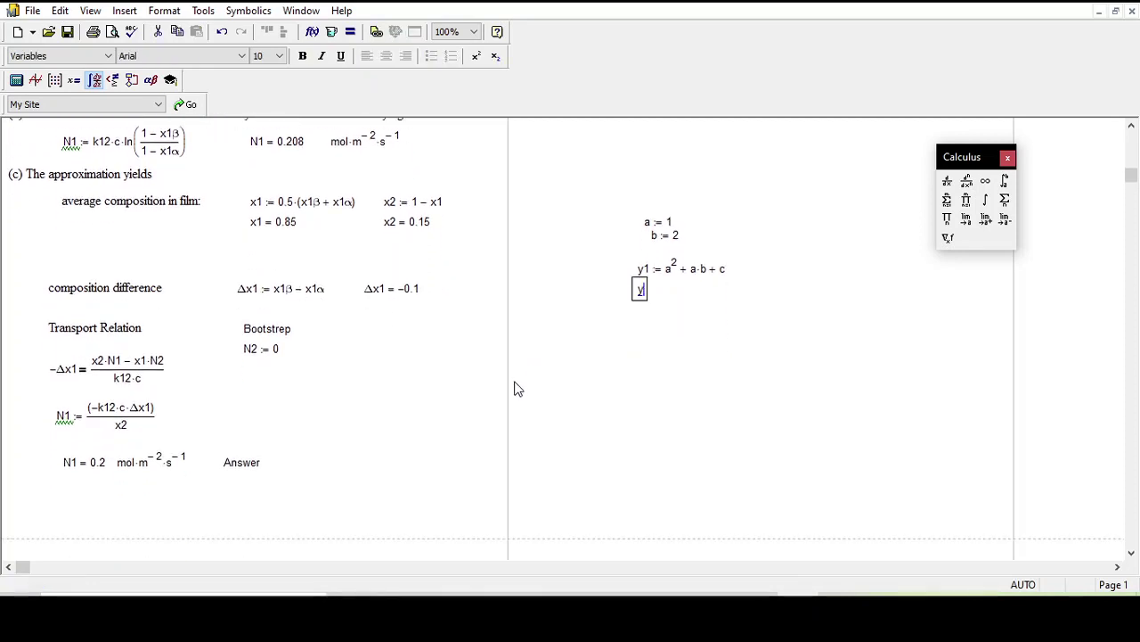
pyautogui.write('1 :')
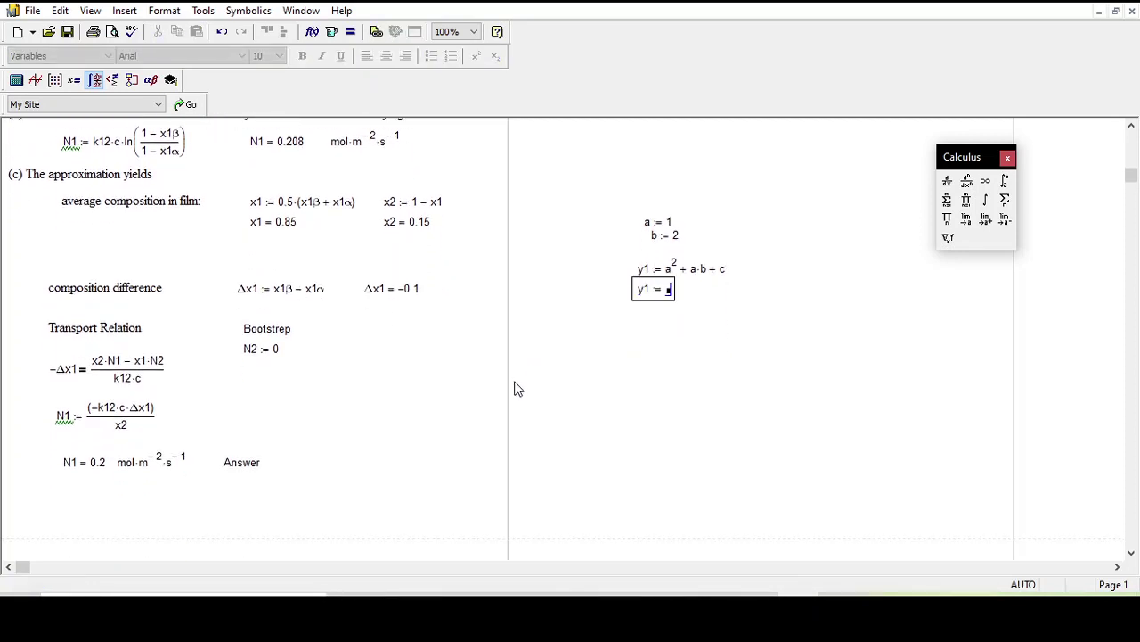
pyautogui.write('=')
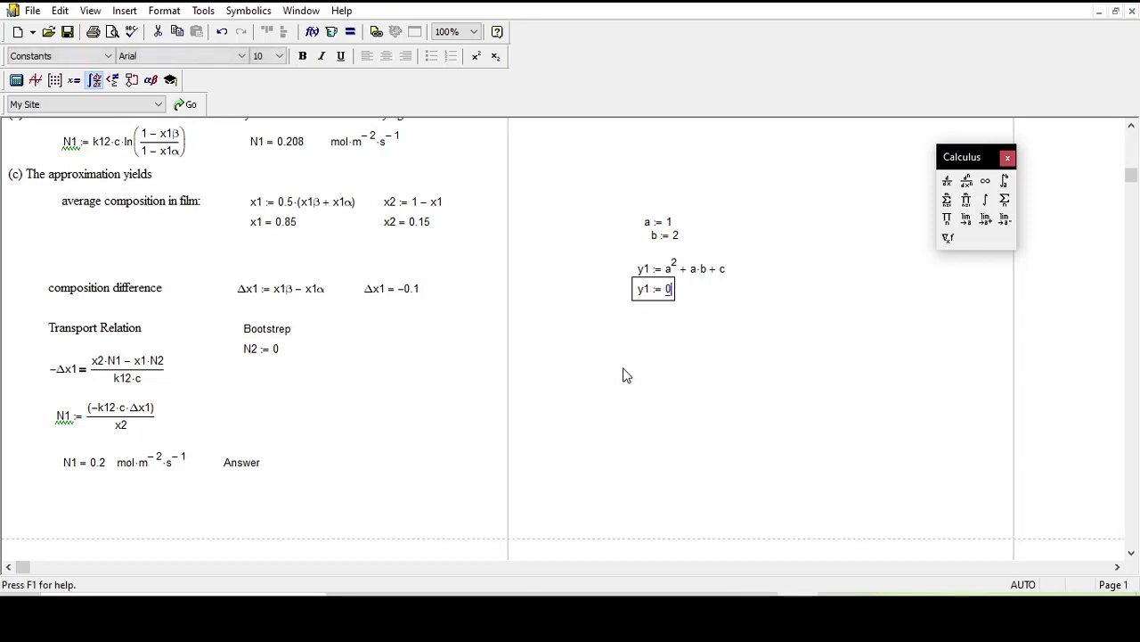
pyautogui.click(657, 332)
pyautogui.click(649, 338)
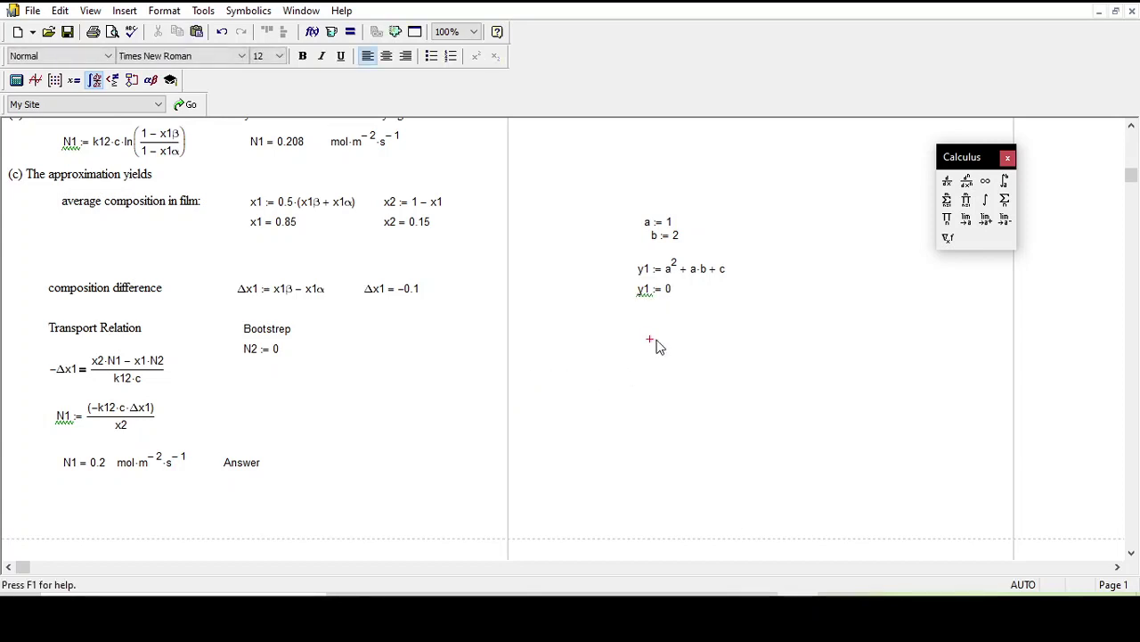
# - Begin a find function with C as its argument below the y1 := 0 definition
pyautogui.write('find')
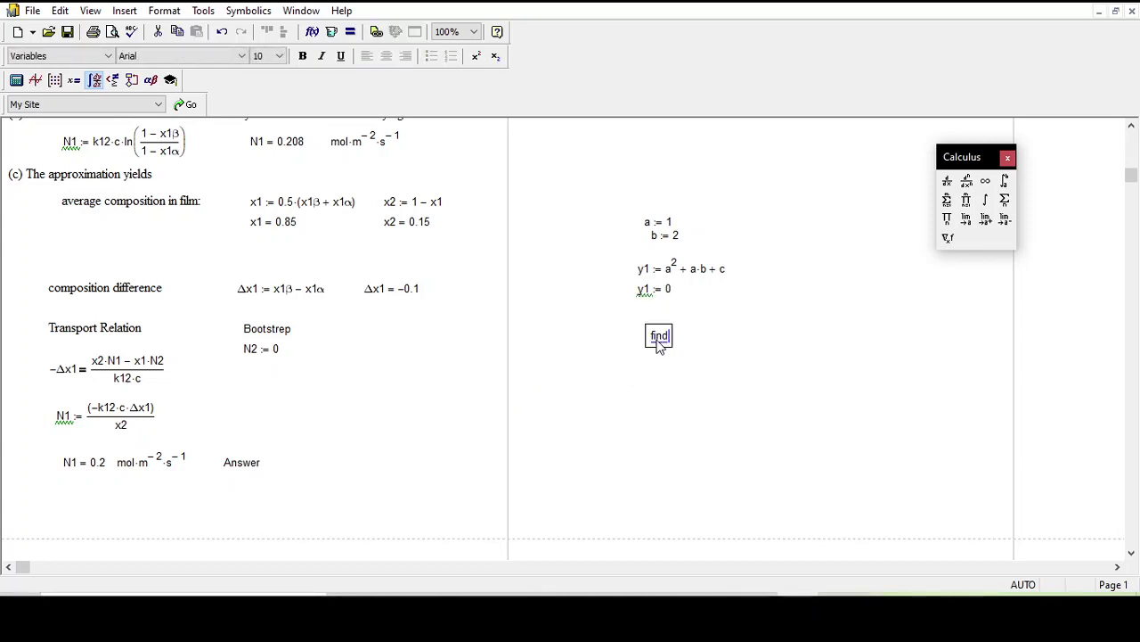
pyautogui.write('(c')
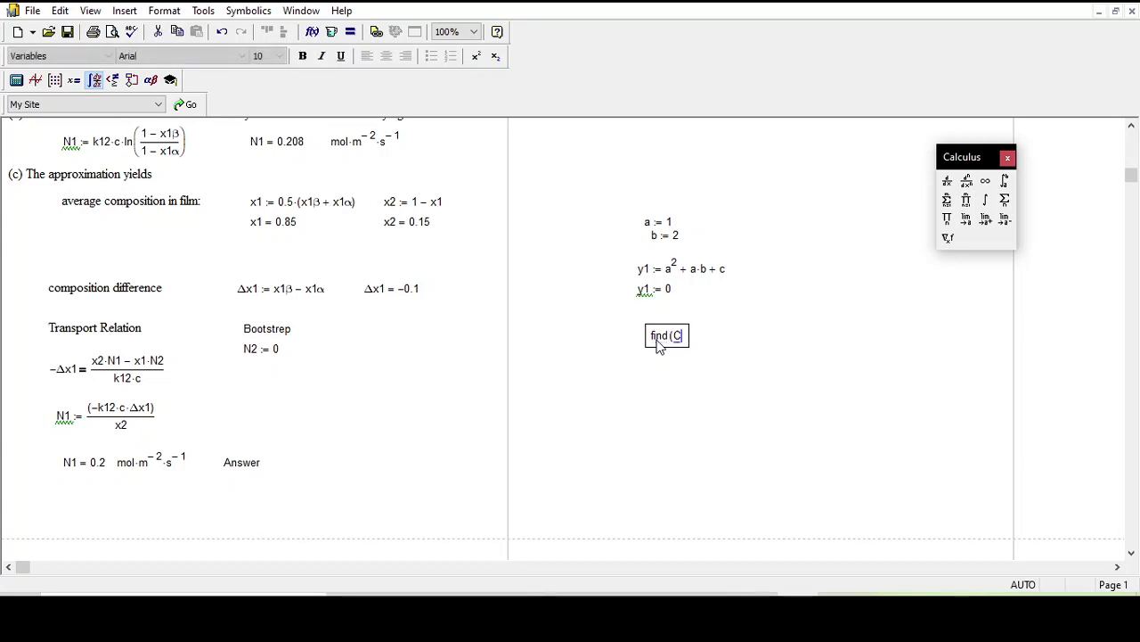
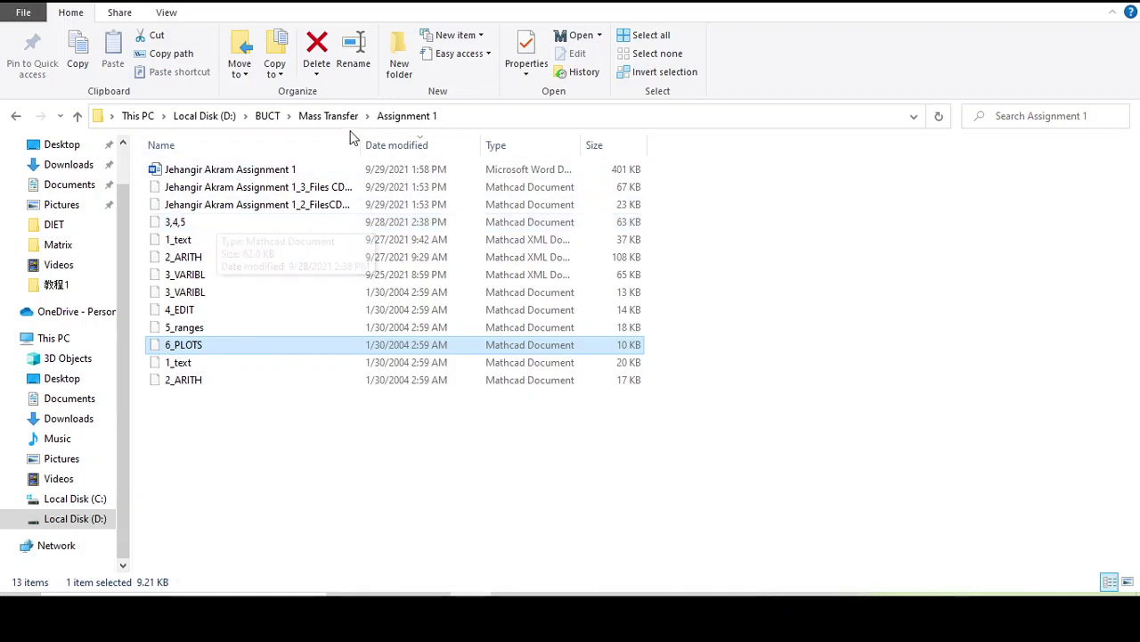
# - Widen the file list's name column and open the Mathcad document ending in "Assignment 1_3_Files CD 3,4,5, 6"
pyautogui.moveTo(361, 145); pyautogui.dragTo(443, 145)
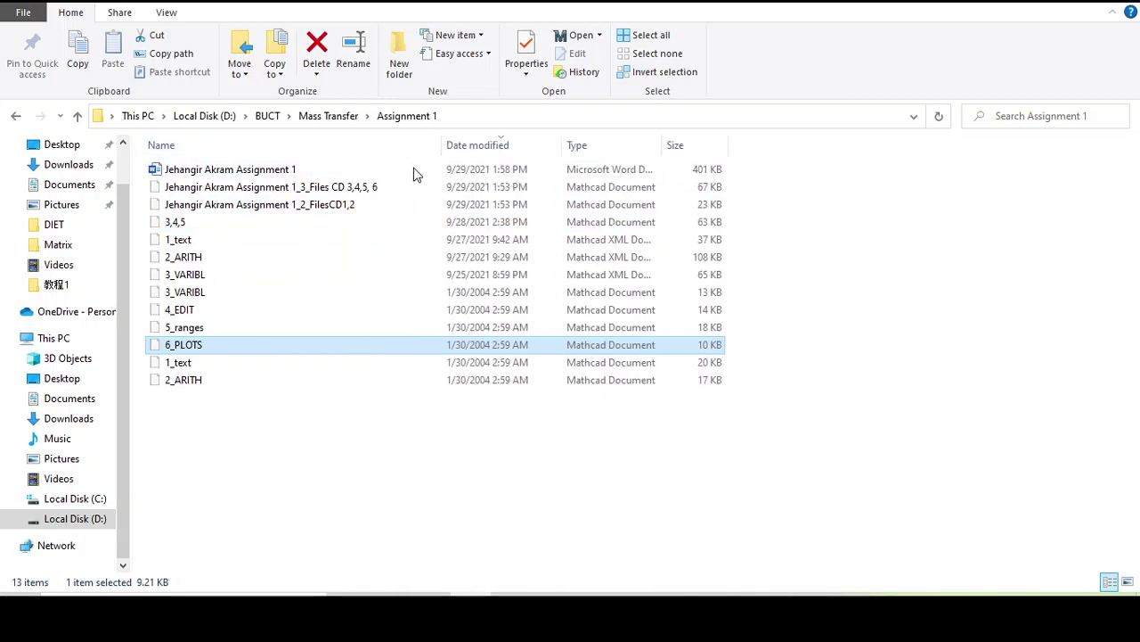
pyautogui.click(381, 187)
pyautogui.doubleClick(381, 188)
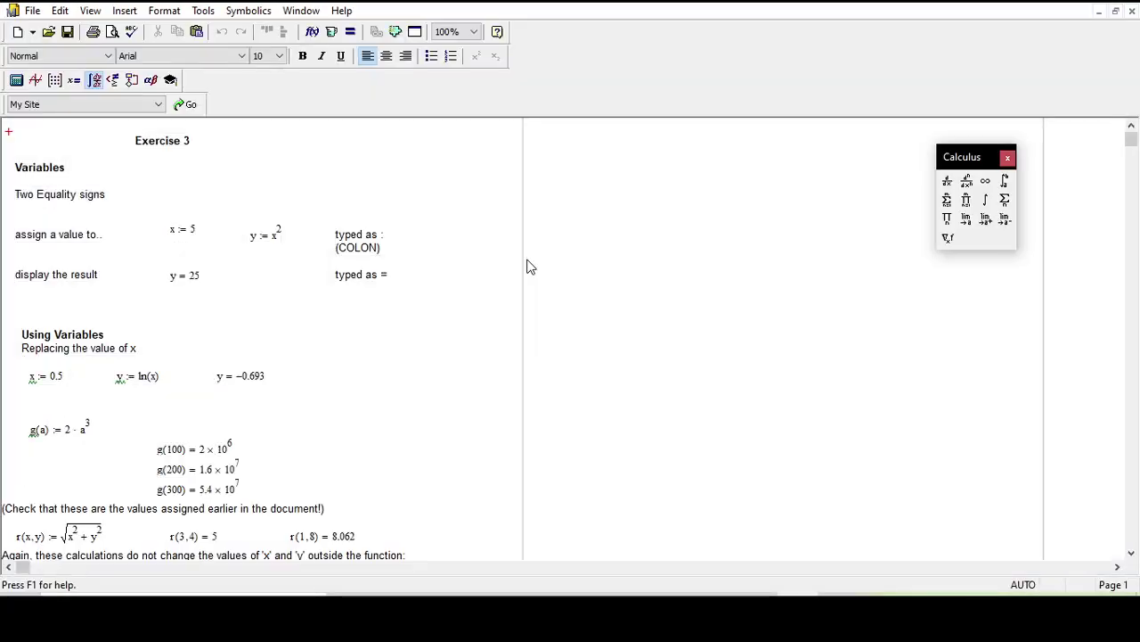
# - Examine the subscripted-variable examples, the plotting instructions and the plot of y against x just before Exercise 6
pyautogui.moveTo(1131, 139); pyautogui.dragTo(1130, 169)
pyautogui.moveTo(1138, 245); pyautogui.dragTo(1139, 445)
pyautogui.scroll(-3, 1087, 466)
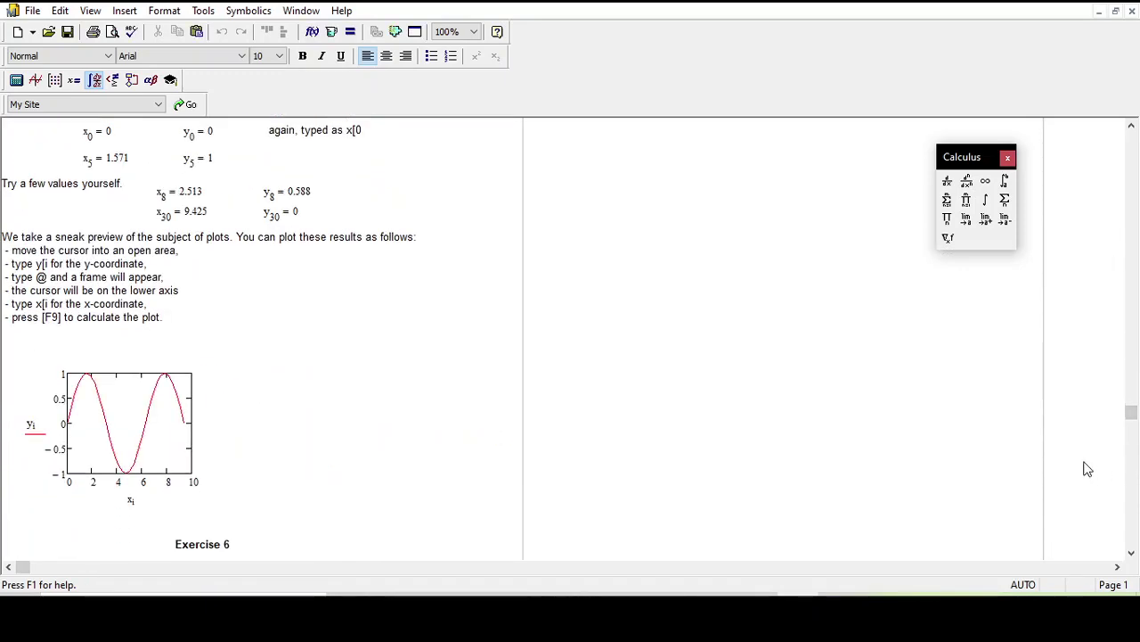
pyautogui.scroll(1, 140, 433)
pyautogui.scroll(2, 307, 394)
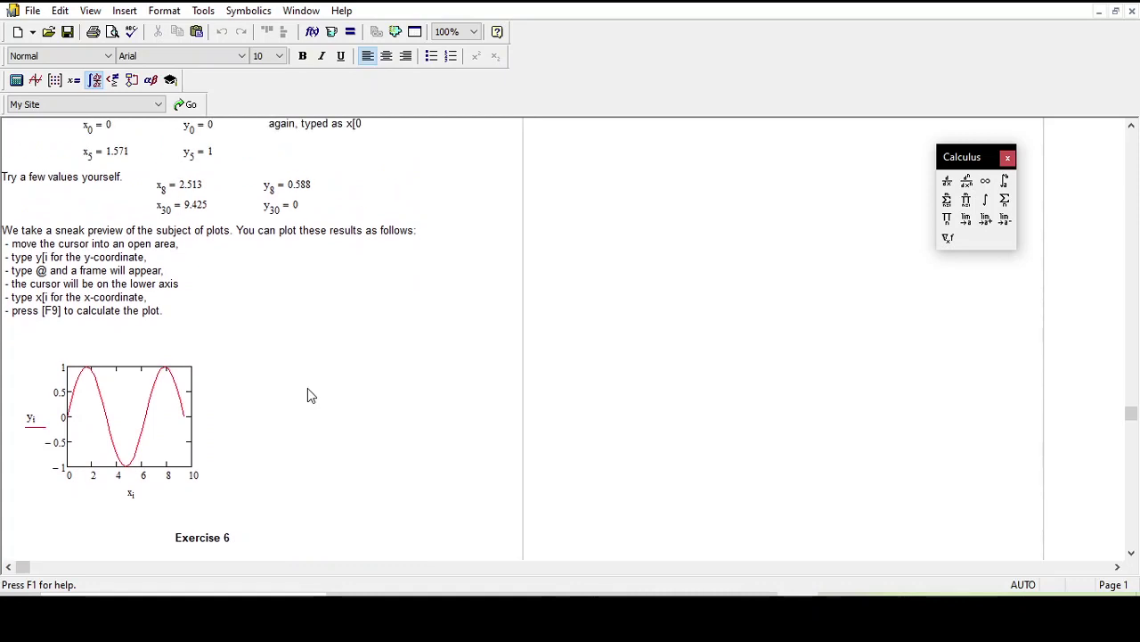
pyautogui.scroll(-1, 307, 395)
pyautogui.scroll(1, 114, 396)
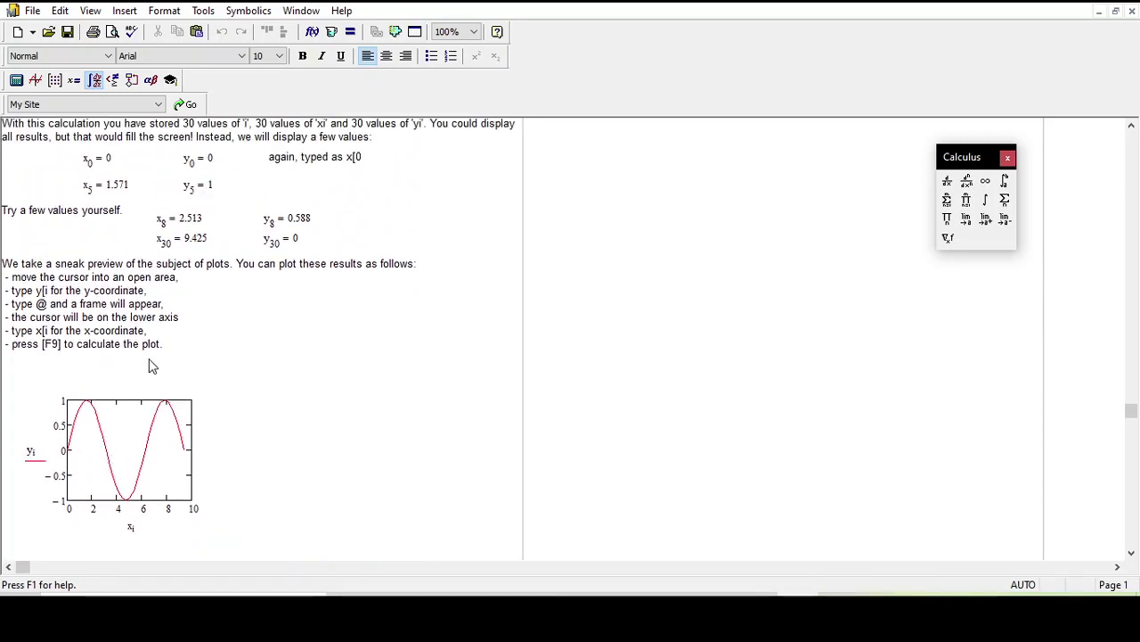
pyautogui.scroll(-1, 148, 364)
pyautogui.click(150, 381)
pyautogui.click(288, 327)
pyautogui.click(292, 385)
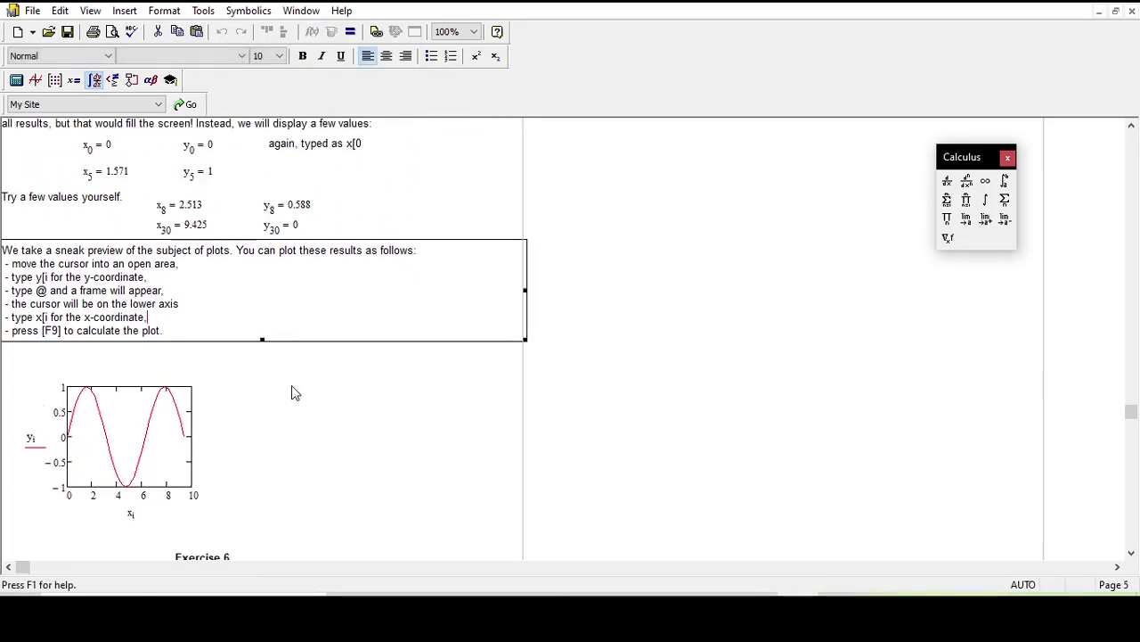
pyautogui.scroll(3, 293, 385)
pyautogui.scroll(4, 292, 385)
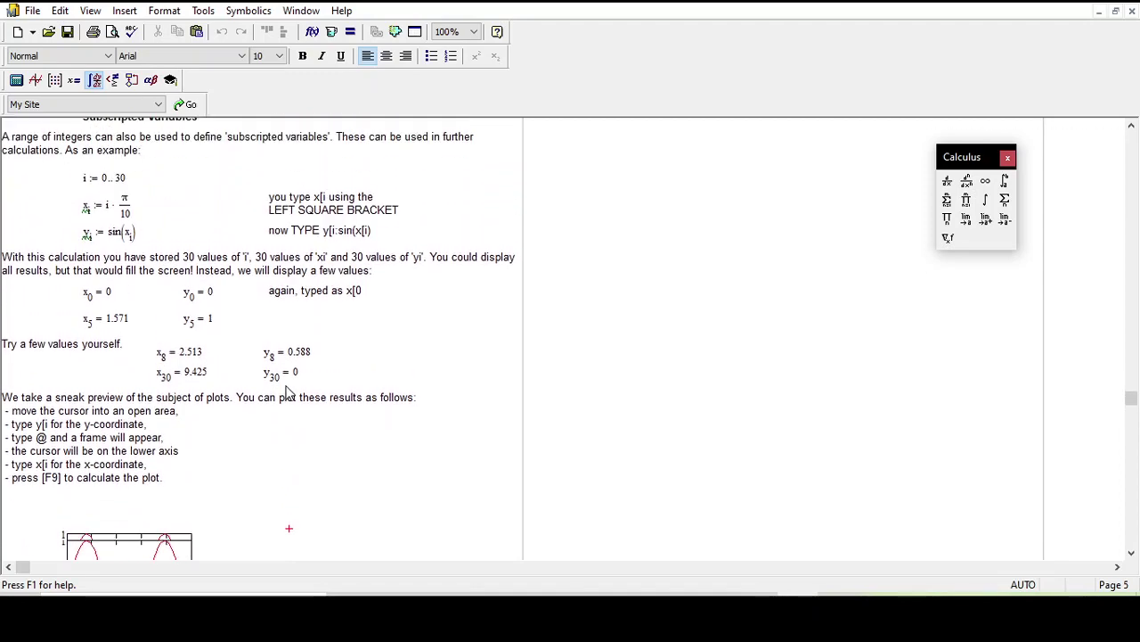
# - Examine the range variable instructions in Exercise 5 and the i, j and k definitions with their tables
pyautogui.click(1133, 219)
pyautogui.click(1136, 223)
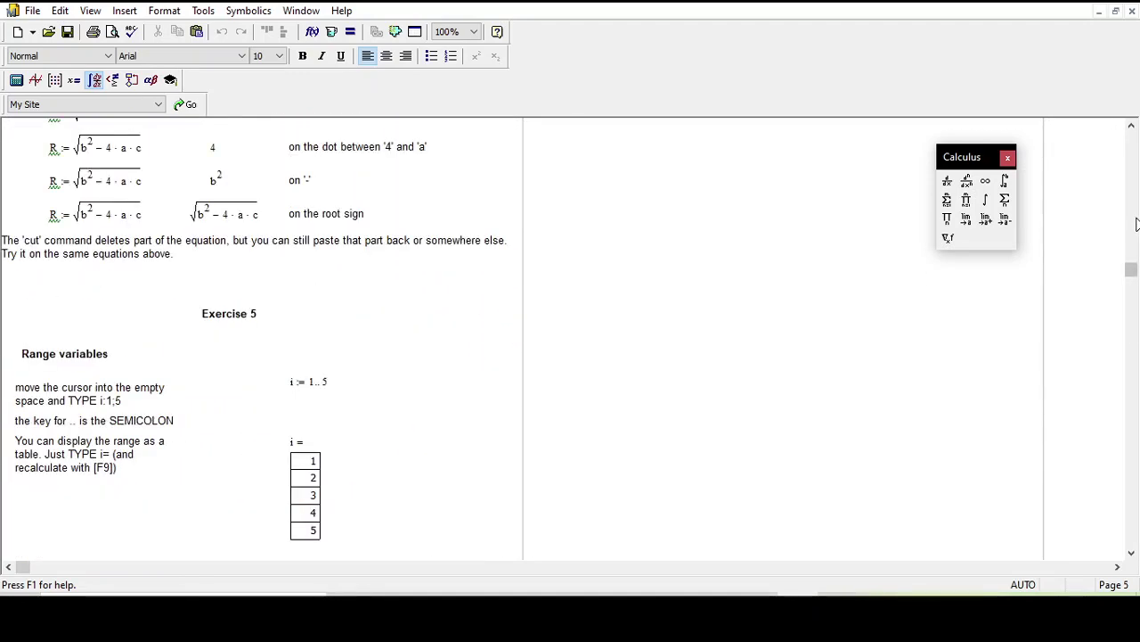
pyautogui.click(1139, 285)
pyautogui.scroll(3, 294, 325)
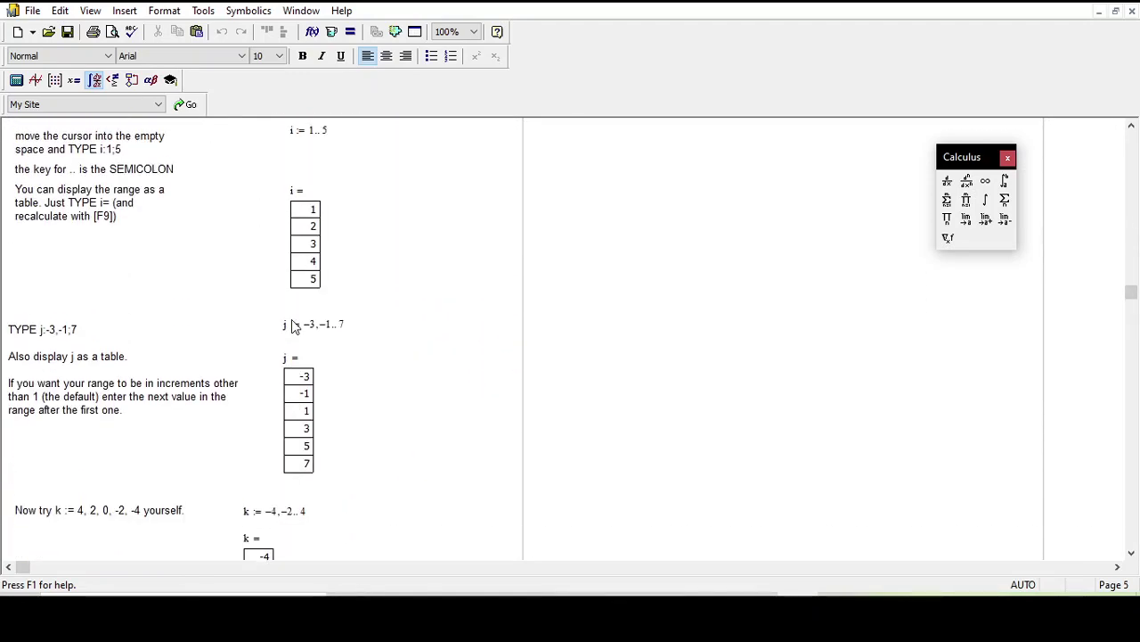
pyautogui.scroll(3, 403, 352)
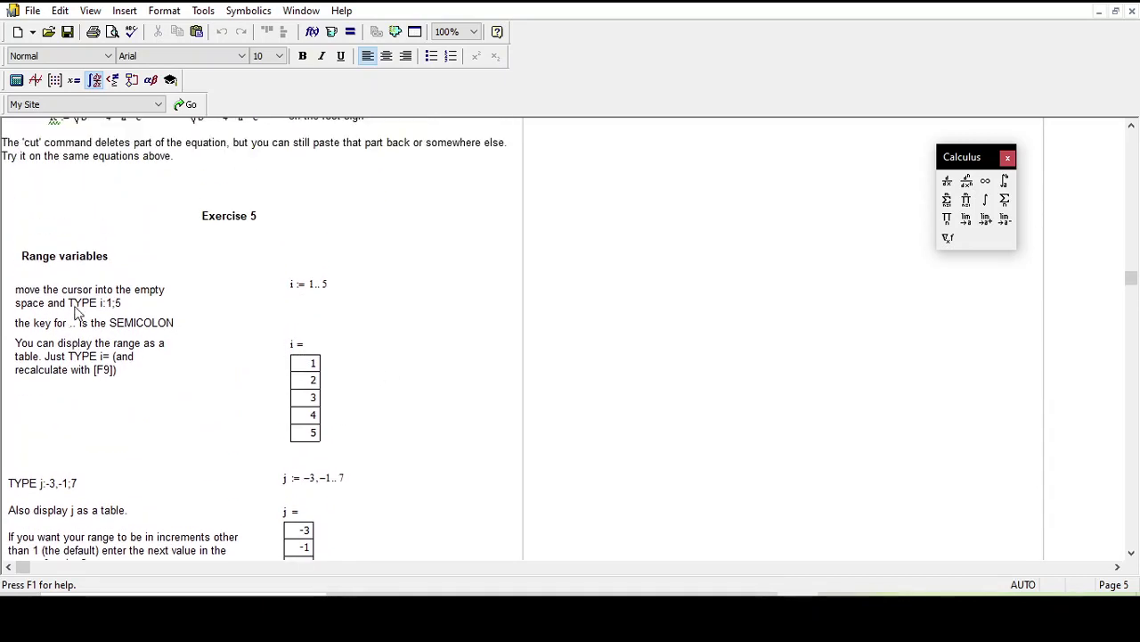
pyautogui.scroll(1, 267, 356)
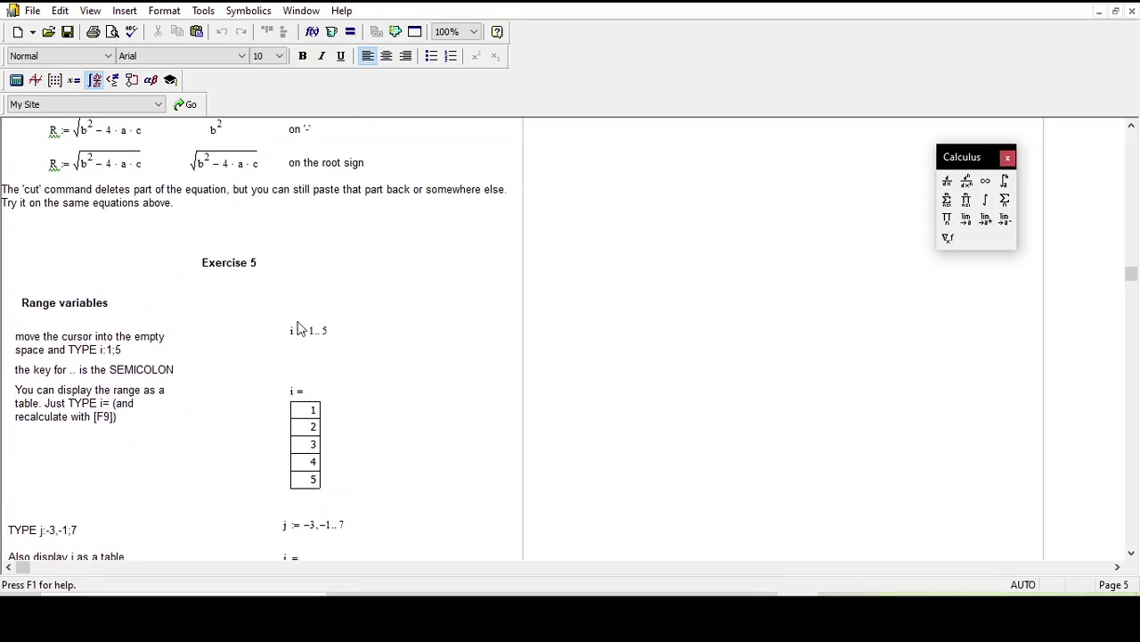
pyautogui.scroll(-1, 282, 352)
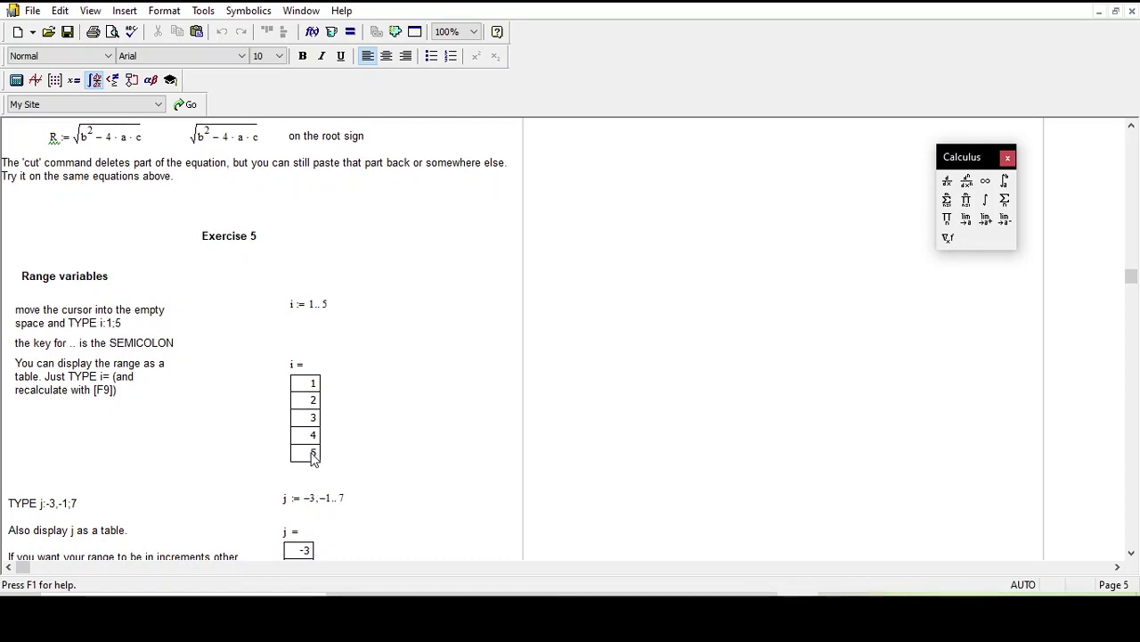
pyautogui.scroll(-5, 312, 456)
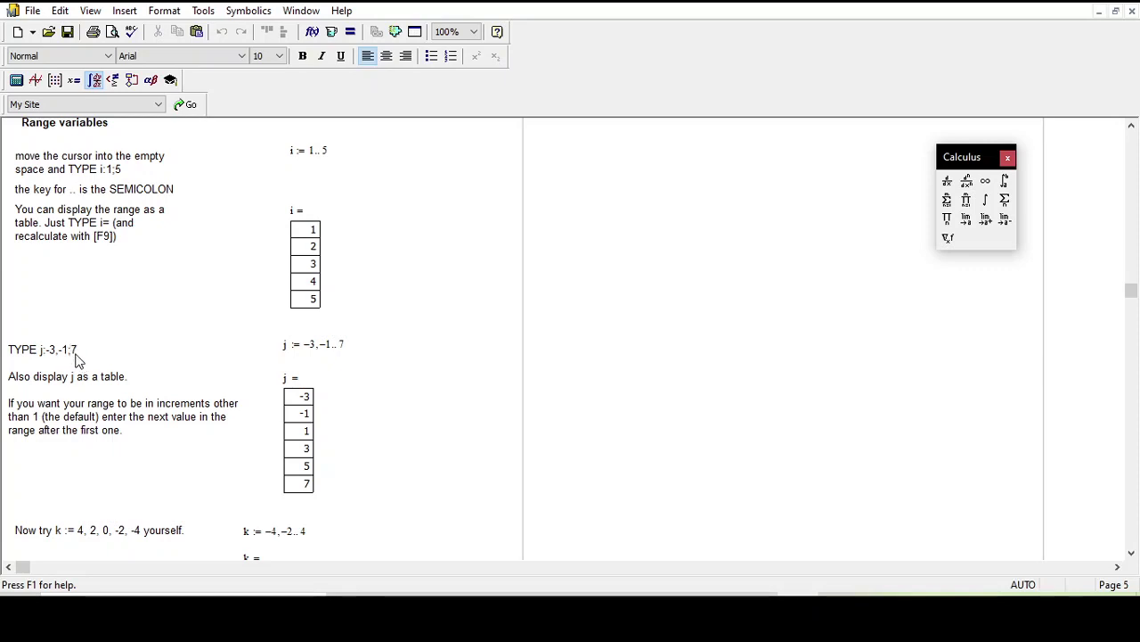
# - Examine the j and k range definitions with their tables, and the i^2 and exp(i) function tables
pyautogui.scroll(-1, 348, 458)
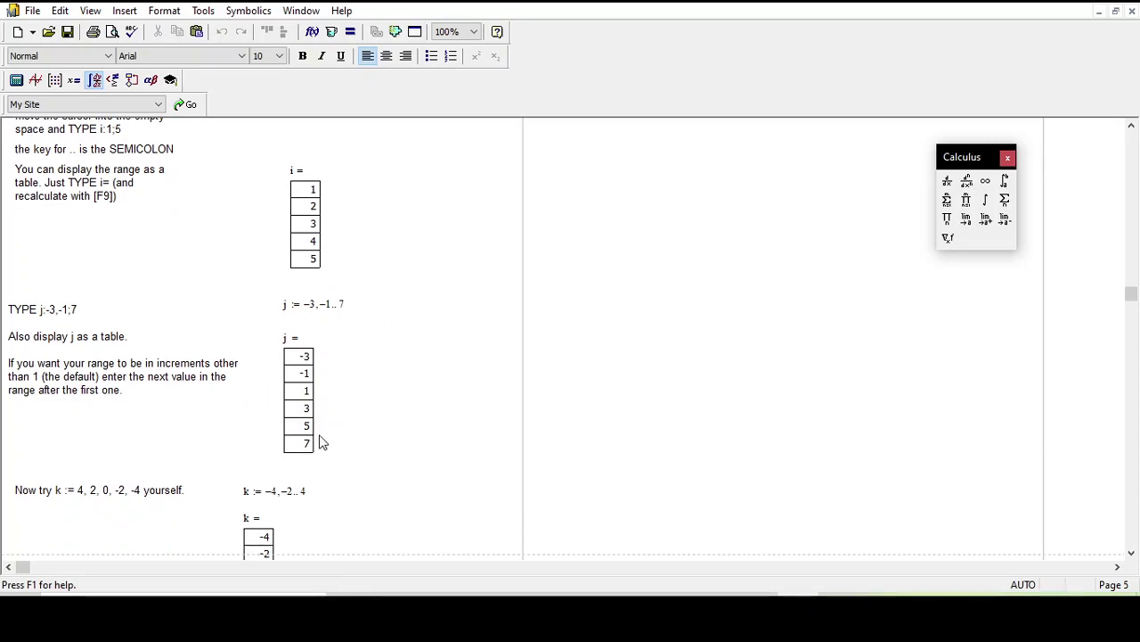
pyautogui.scroll(-3, 323, 443)
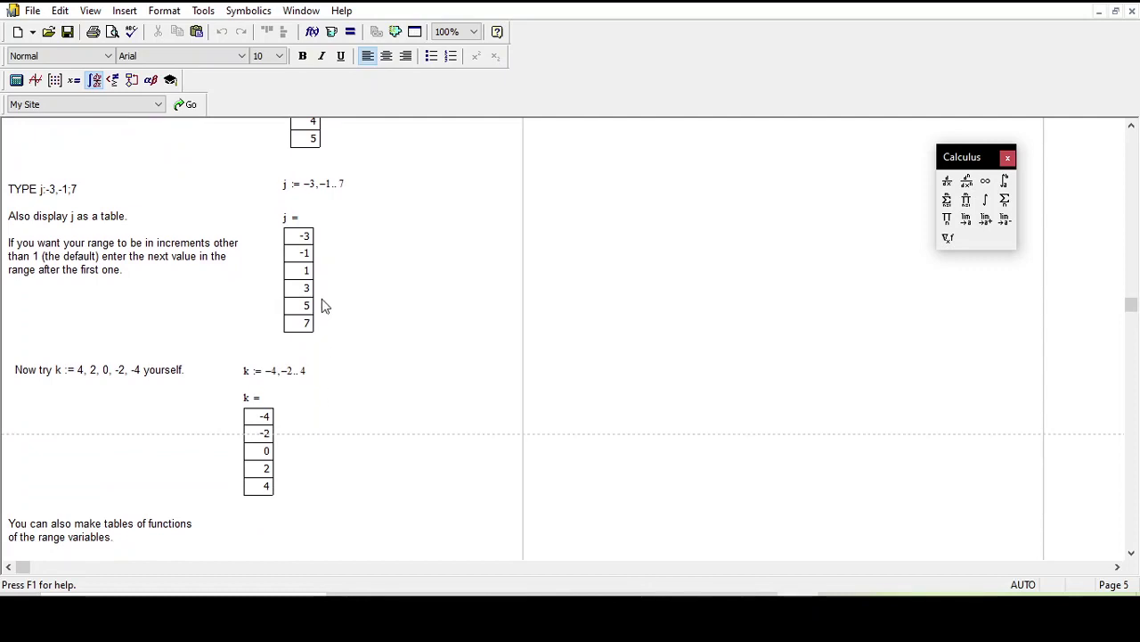
pyautogui.scroll(-1, 326, 301)
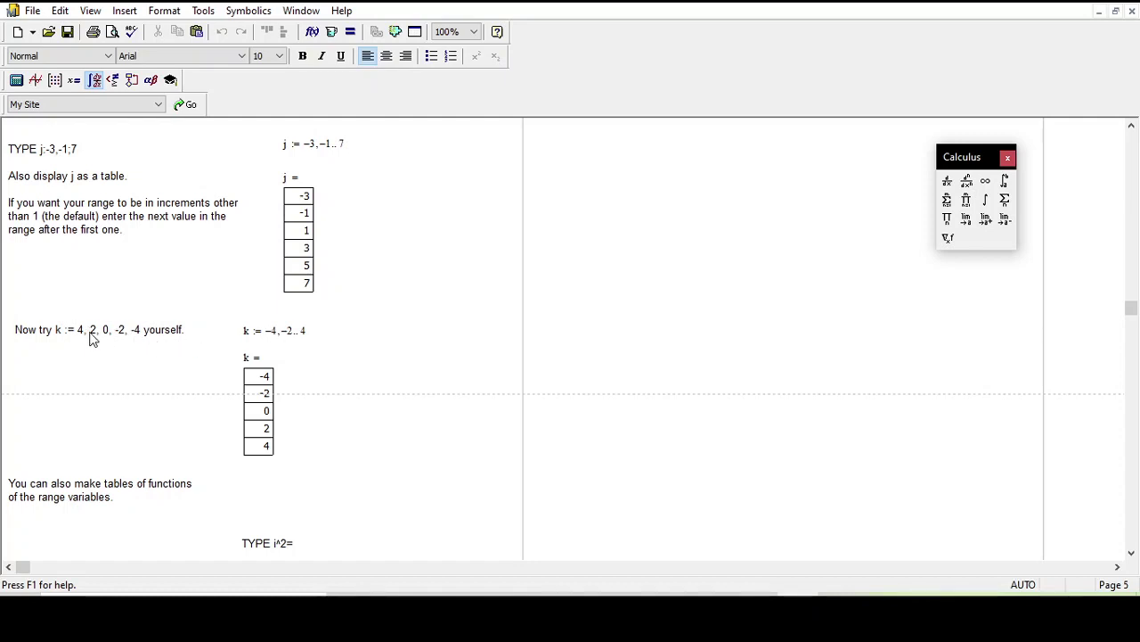
pyautogui.scroll(-2, 319, 381)
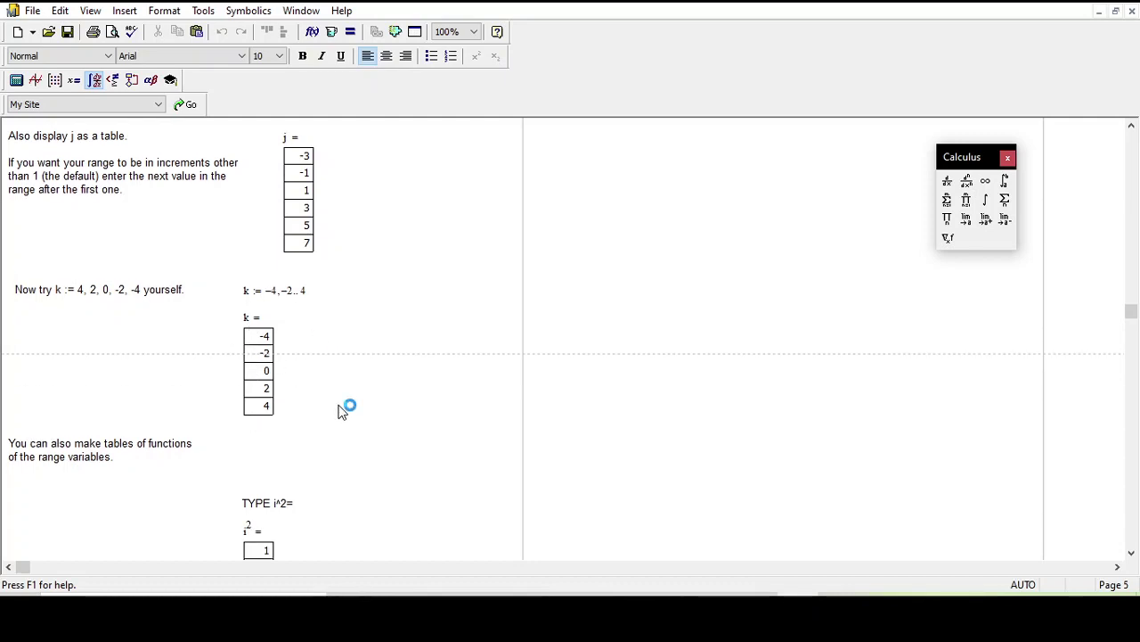
pyautogui.scroll(-1, 166, 288)
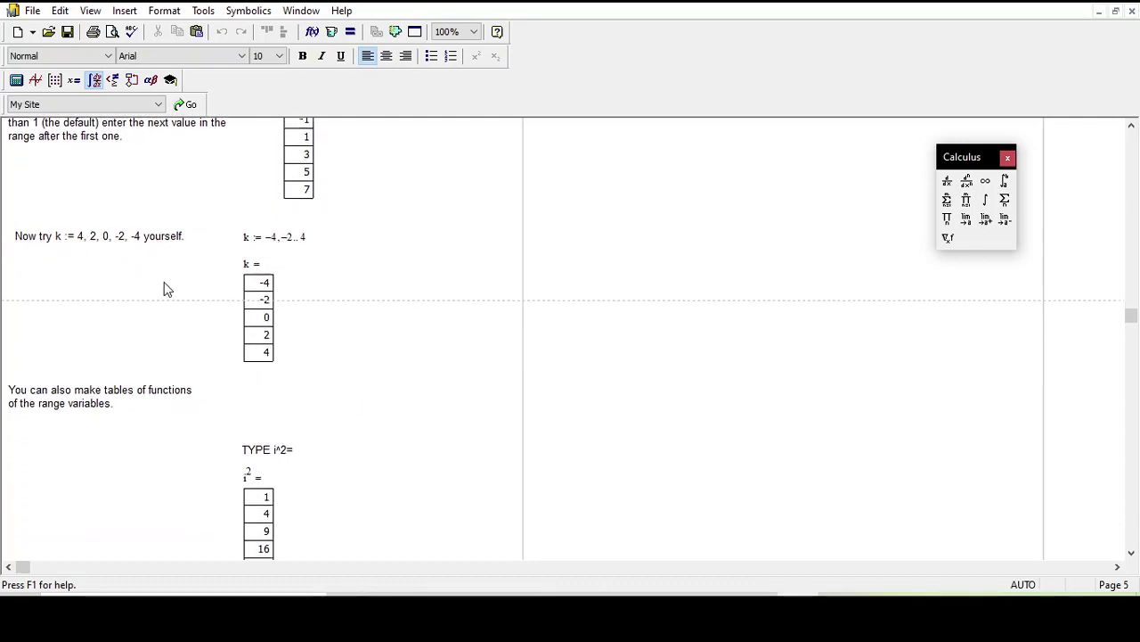
pyautogui.scroll(-3, 347, 386)
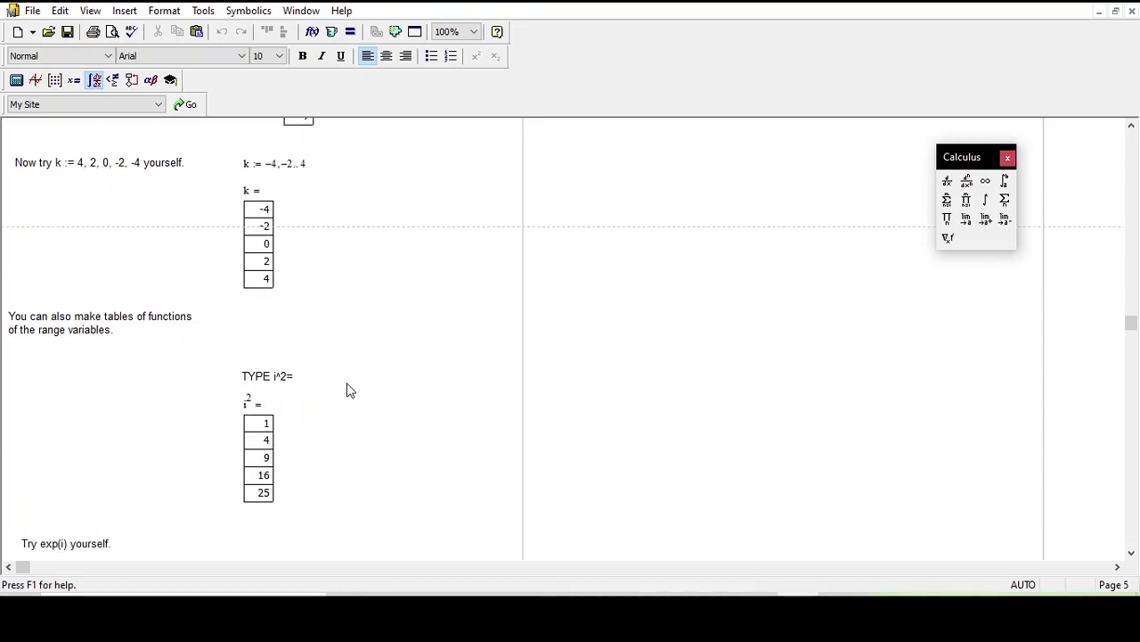
pyautogui.scroll(-1, 348, 384)
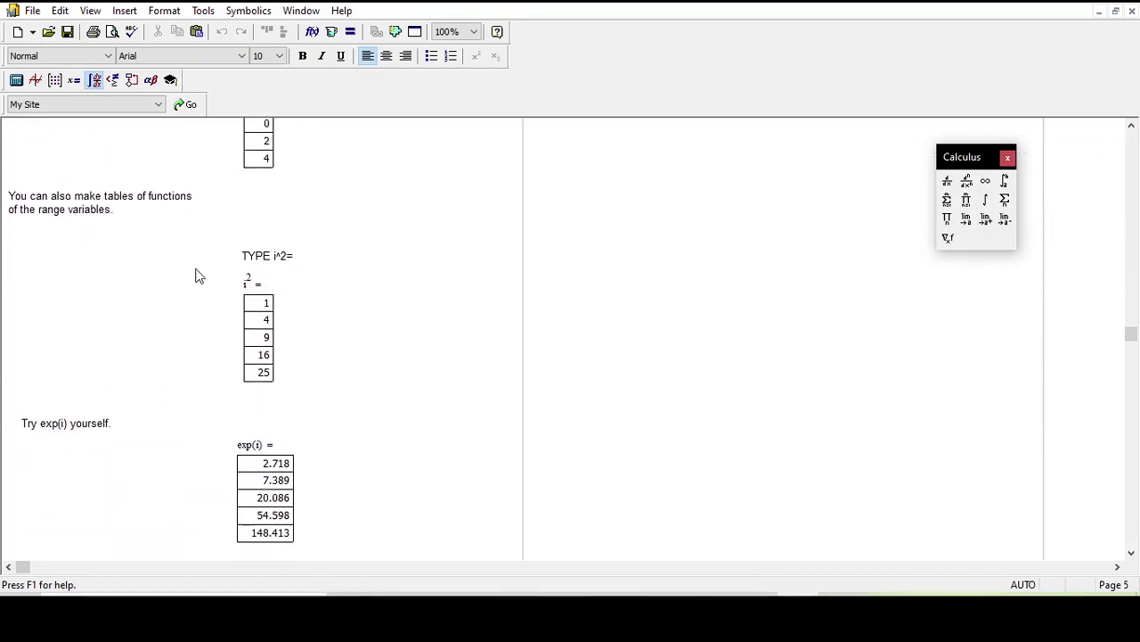
# - Evaluate i^2 as a table of values in the empty space beside the existing i^2 table
pyautogui.click(336, 268)
pyautogui.write('i')
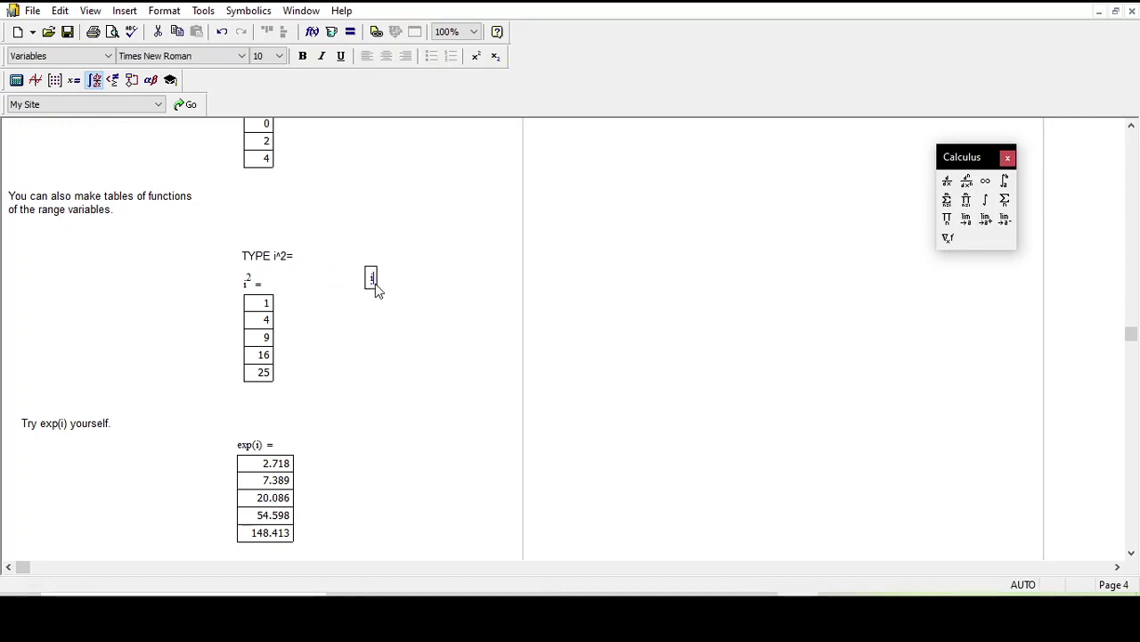
pyautogui.write('^')
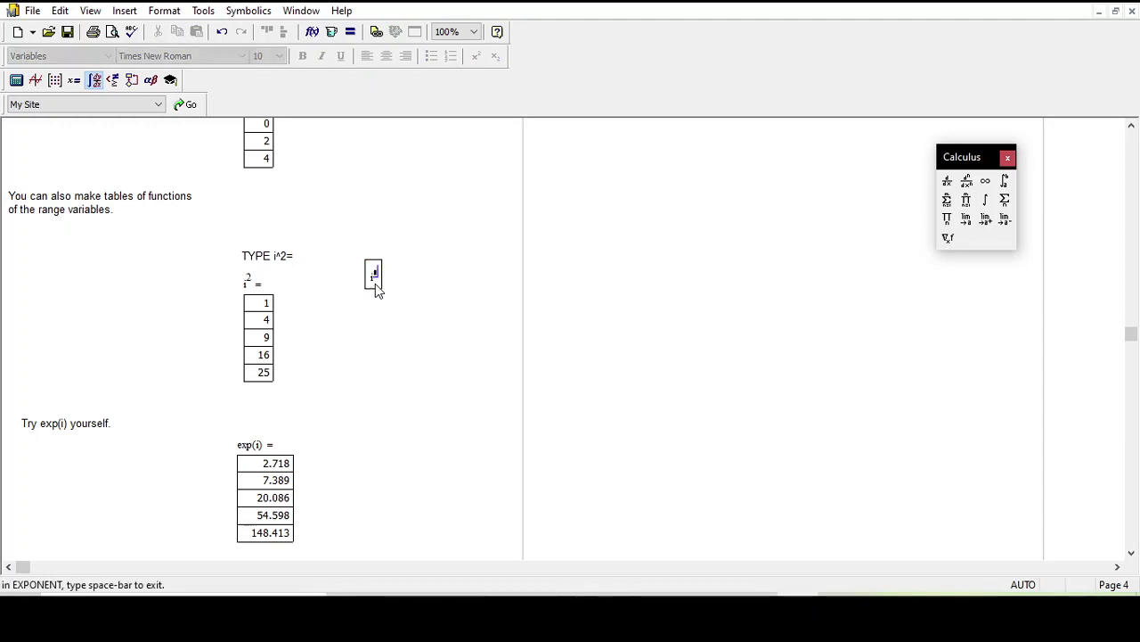
pyautogui.write('2=')
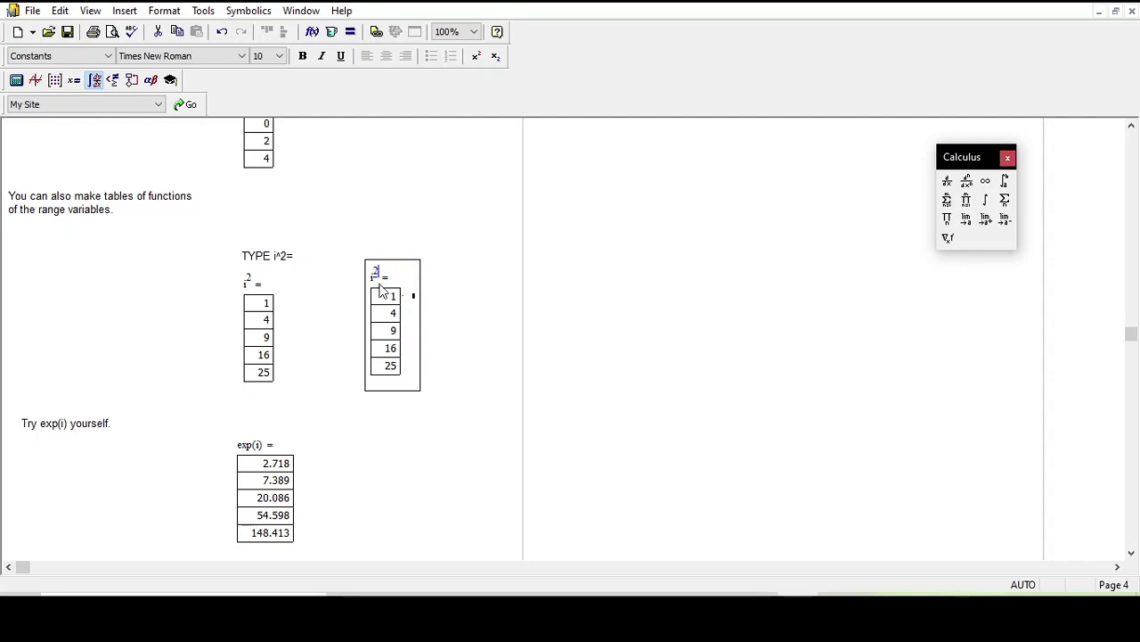
# - Change the exponent in the new i^2 table to 3
pyautogui.press('space')
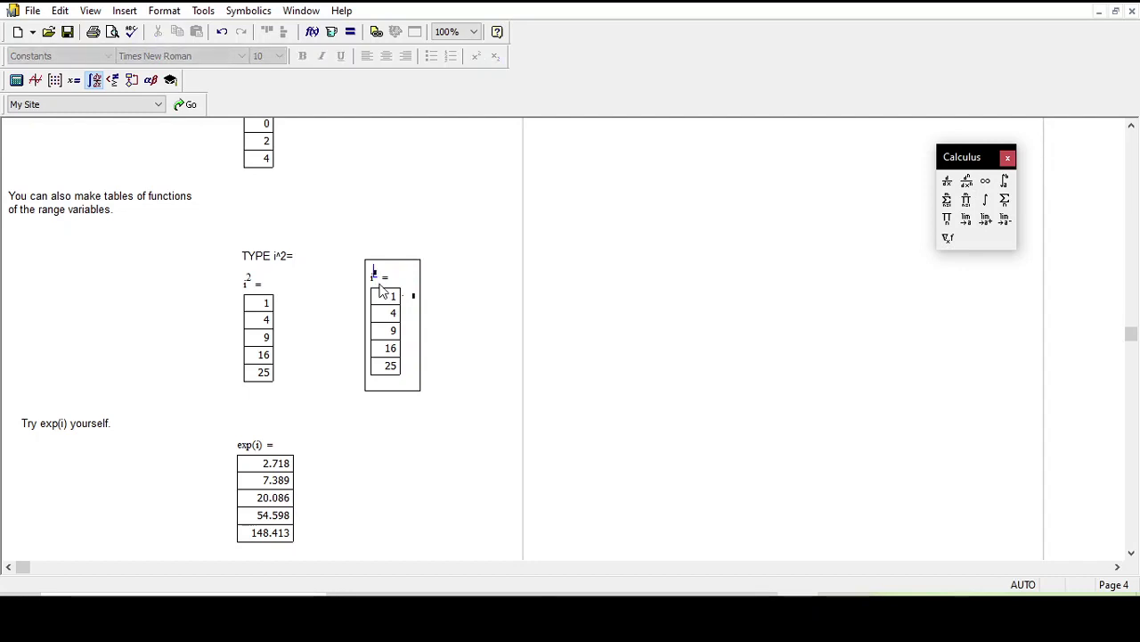
pyautogui.write('3')
pyautogui.press('Return')
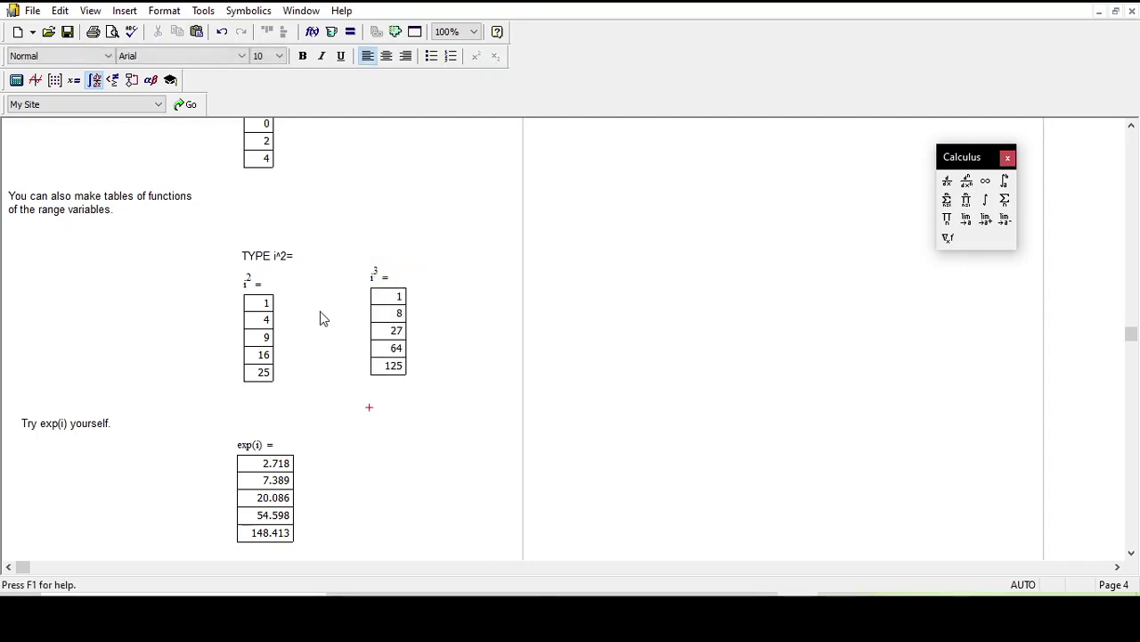
# - Examine the exp(i) table and the Input Tables example for the subscripted variable w
pyautogui.scroll(-3, 320, 325)
pyautogui.moveTo(205, 345); pyautogui.dragTo(365, 463)
pyautogui.scroll(-1, 368, 466)
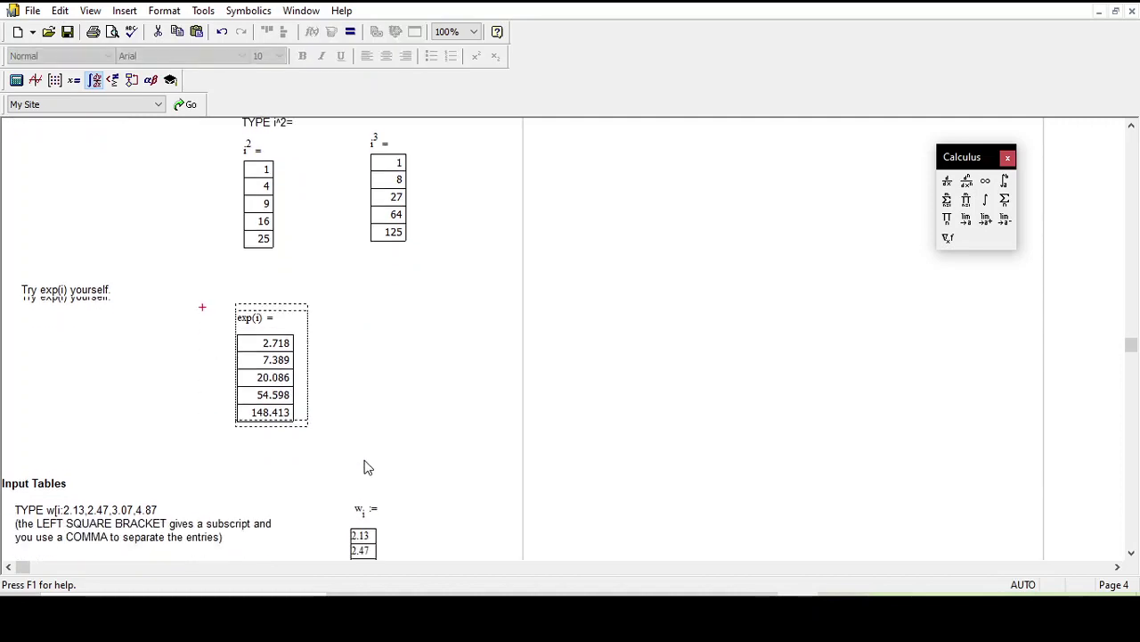
pyautogui.scroll(-3, 365, 465)
pyautogui.scroll(-1, 3, 274)
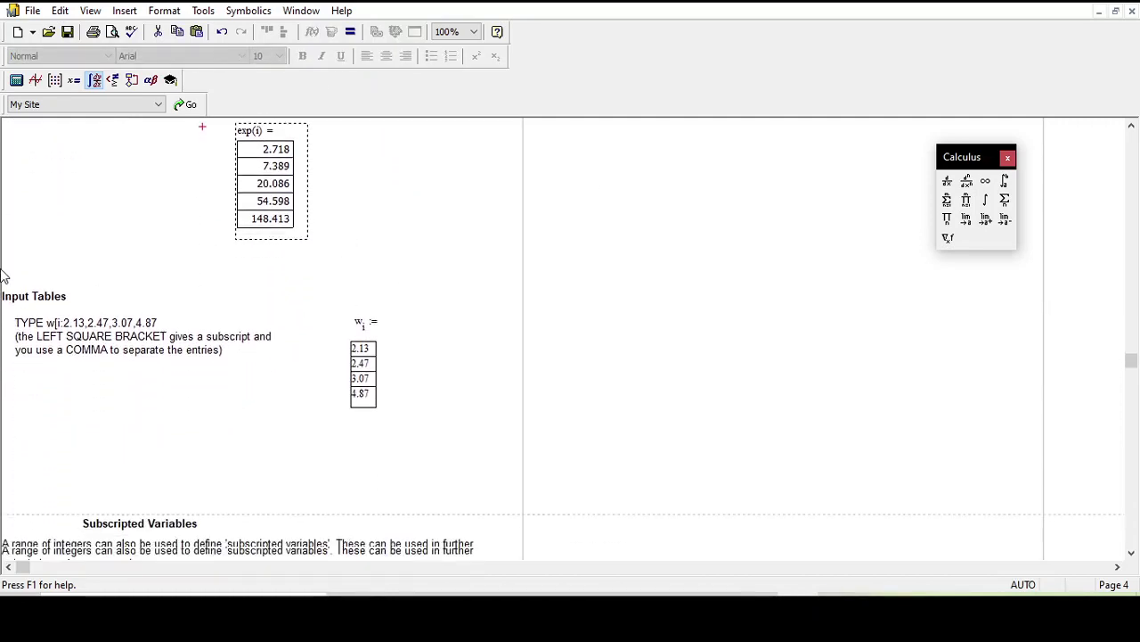
# - Examine the Subscripted Variables definitions, the sample x and y values, and the instructions for plotting them above Exercise 6
pyautogui.scroll(-6, 237, 448)
pyautogui.scroll(1, 200, 401)
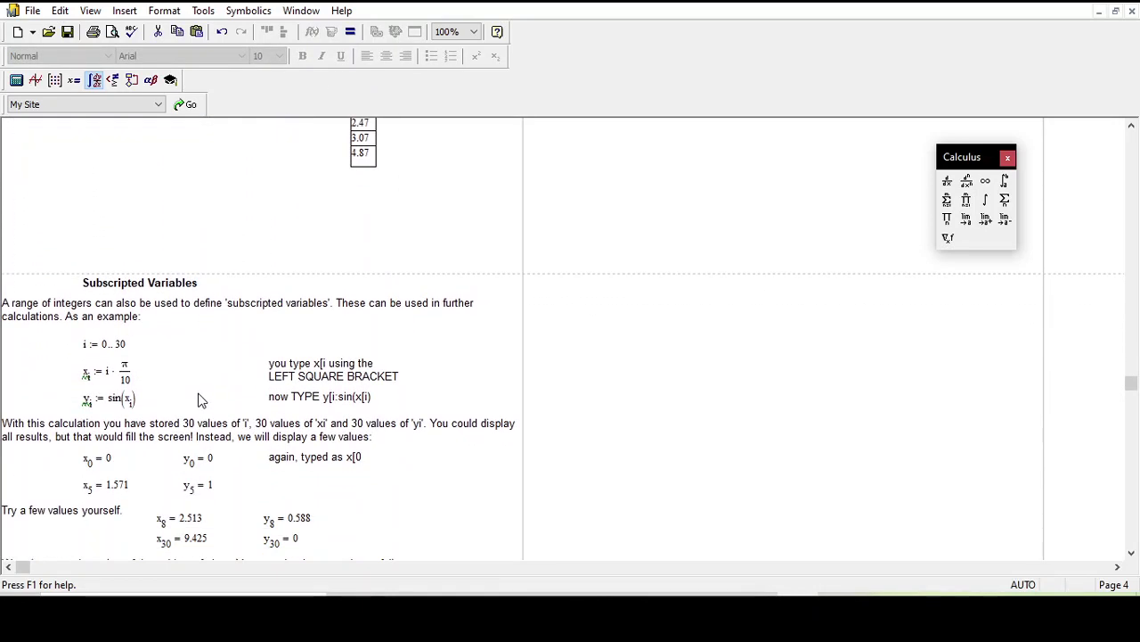
pyautogui.scroll(-4, 200, 400)
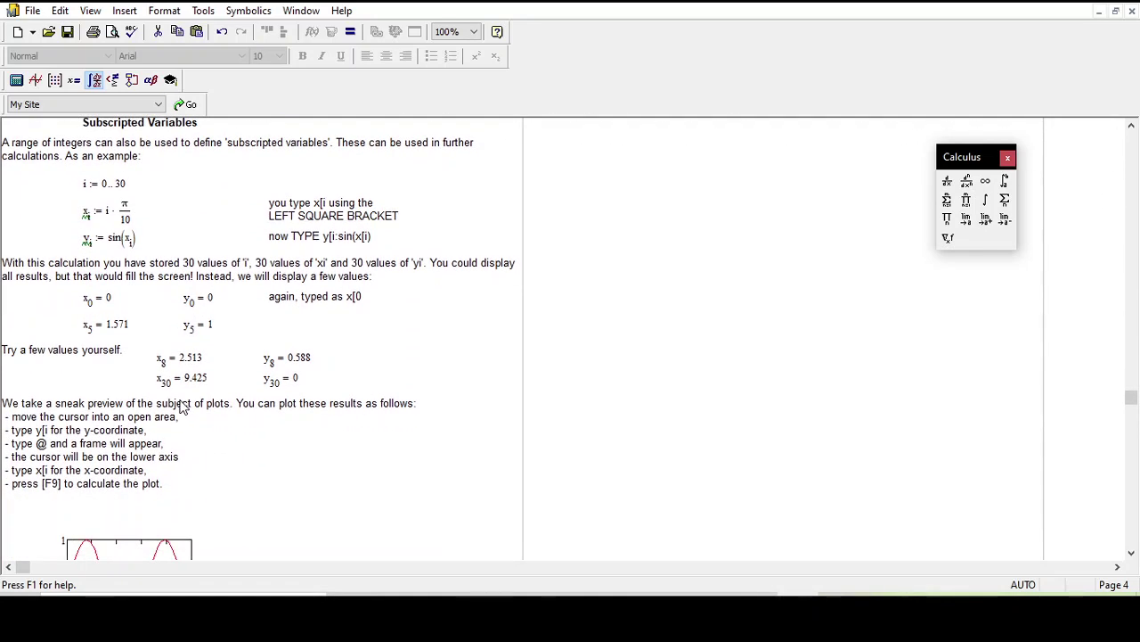
pyautogui.scroll(-3, 181, 405)
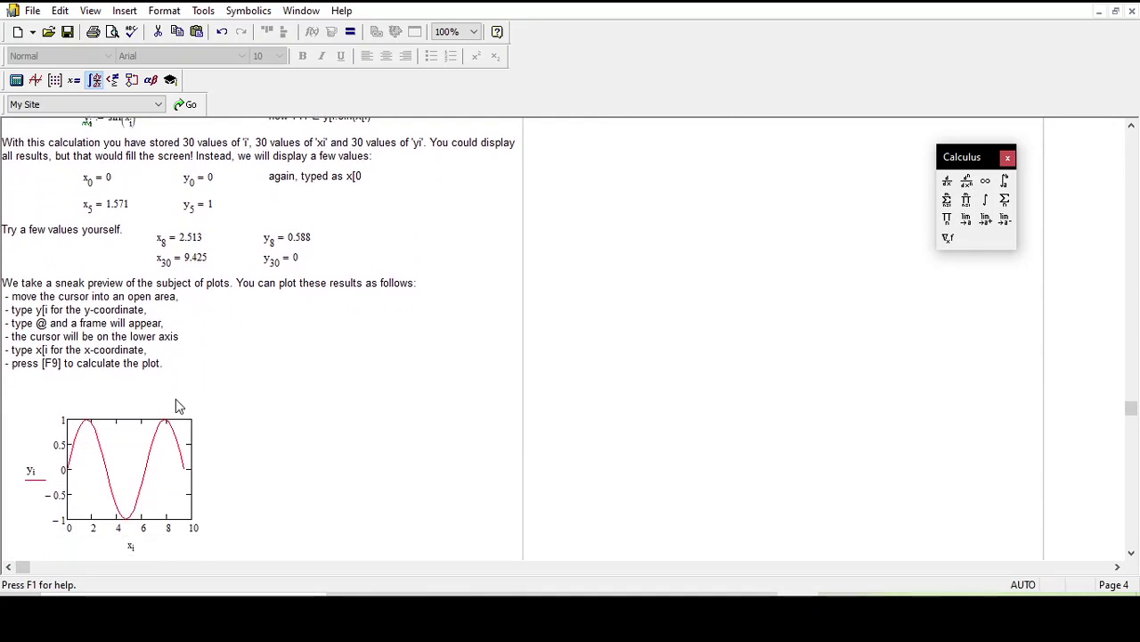
pyautogui.scroll(-1, 174, 401)
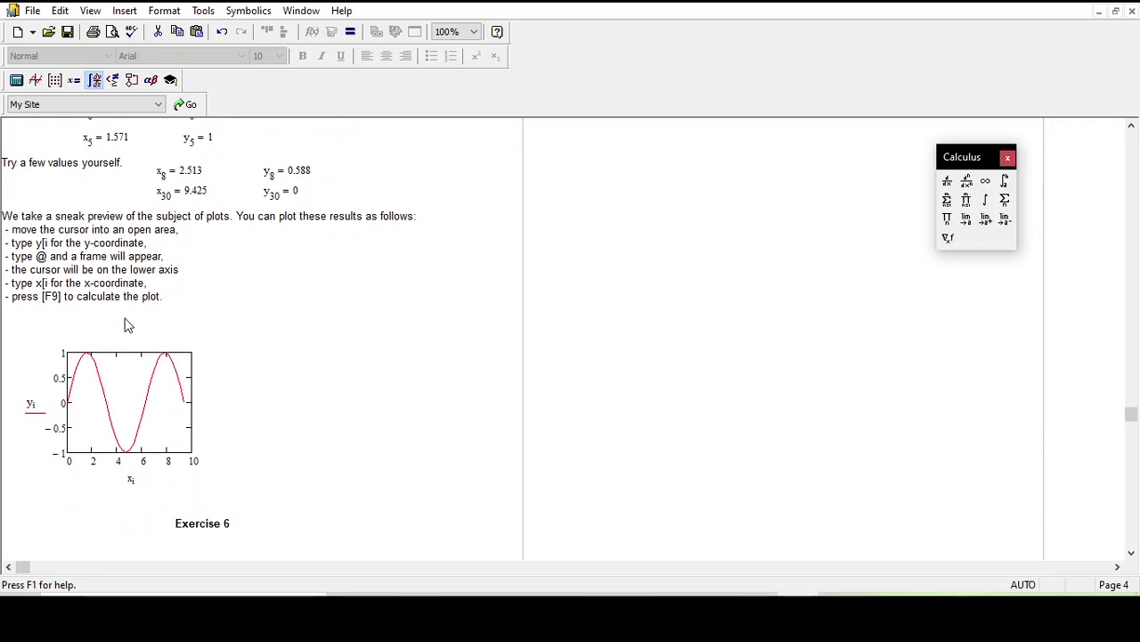
pyautogui.click(364, 337)
pyautogui.scroll(4, 352, 344)
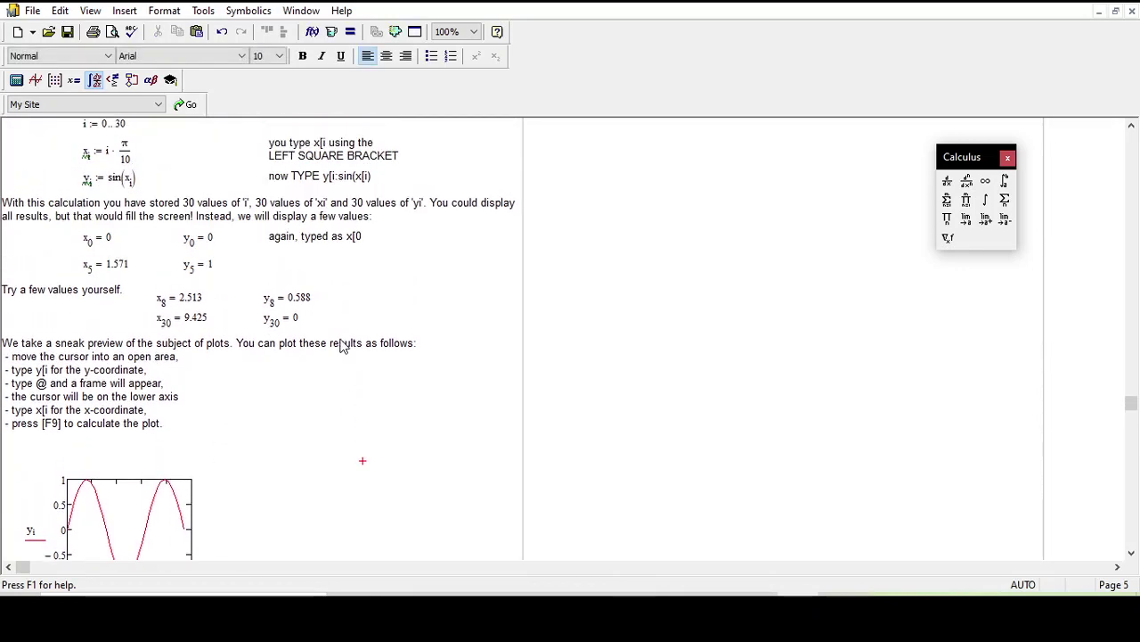
pyautogui.scroll(1, 340, 346)
pyautogui.scroll(-3, 340, 345)
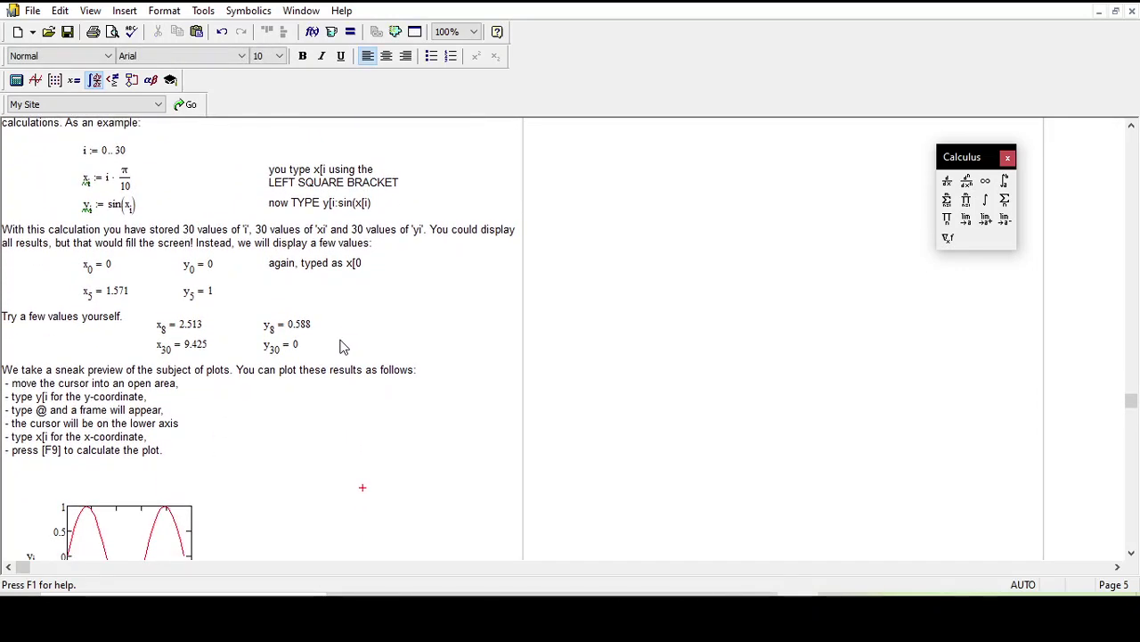
pyautogui.scroll(-3, 340, 345)
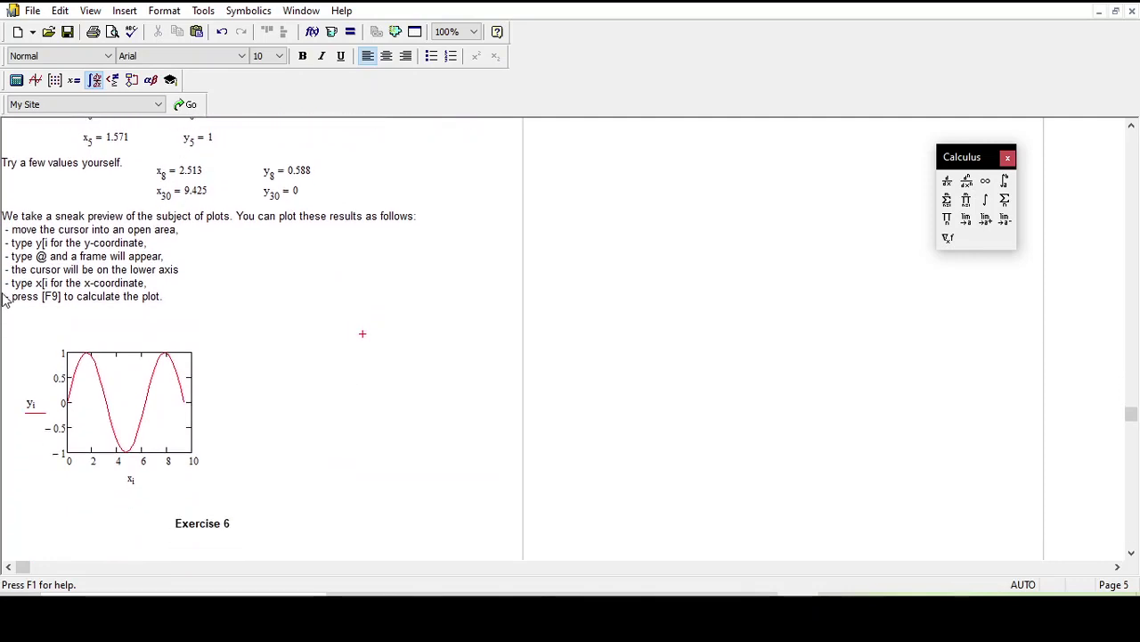
# - Insert an X-Y plot frame in the empty area across from the existing plot, with y subscript i on the vertical axis
pyautogui.click(350, 348)
pyautogui.click(587, 348)
pyautogui.write('y[i')
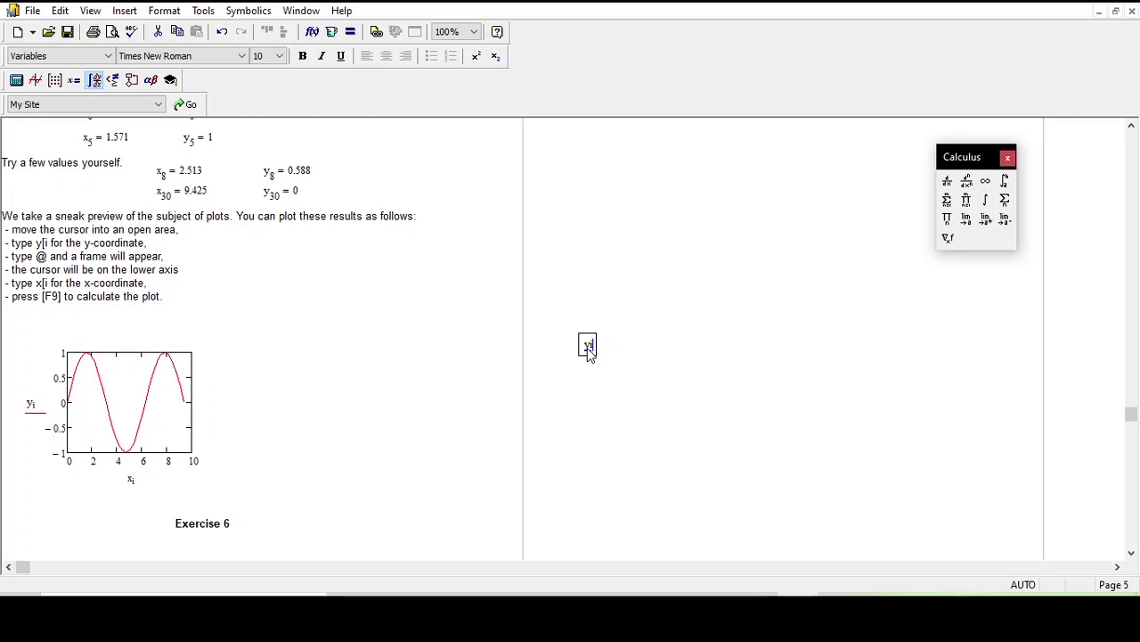
pyautogui.write('[i')
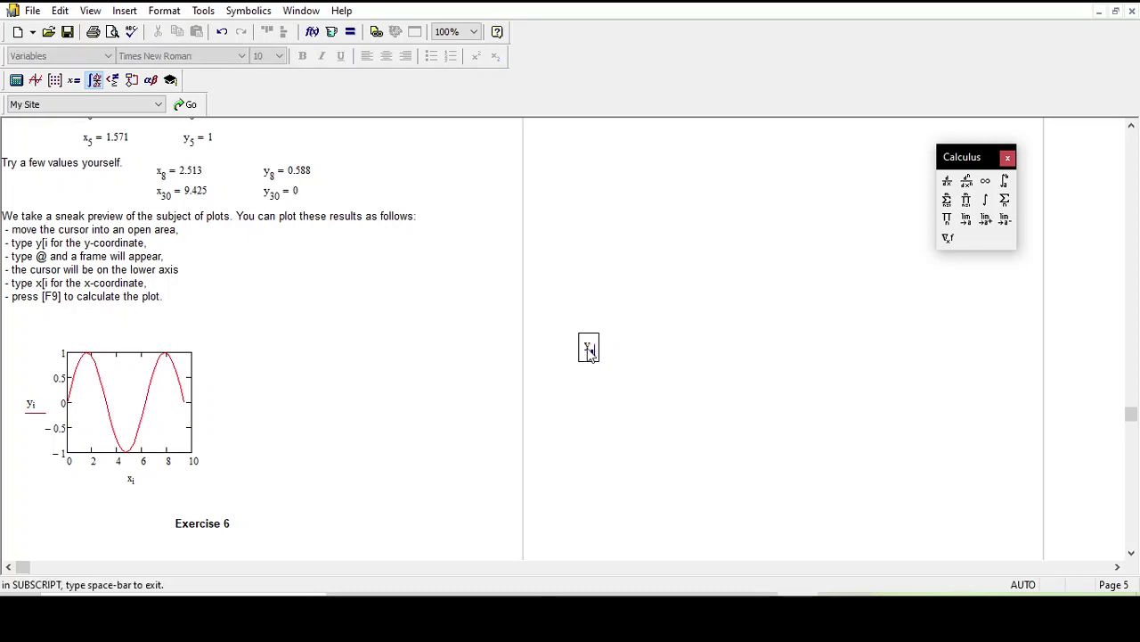
pyautogui.press('space')
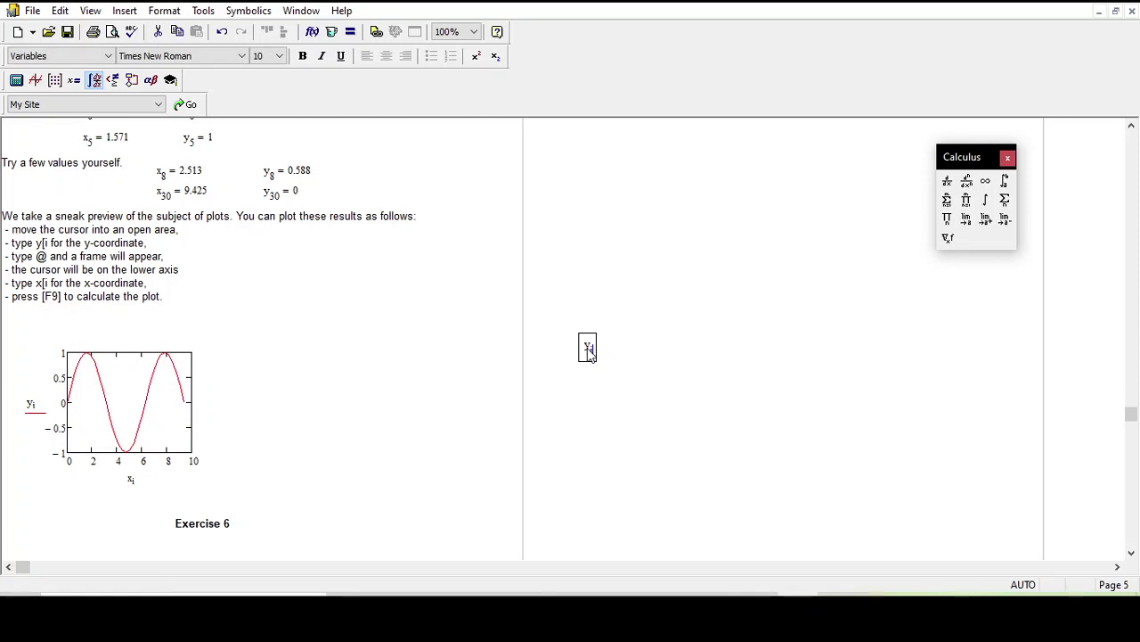
pyautogui.hotkey('shift', '2')
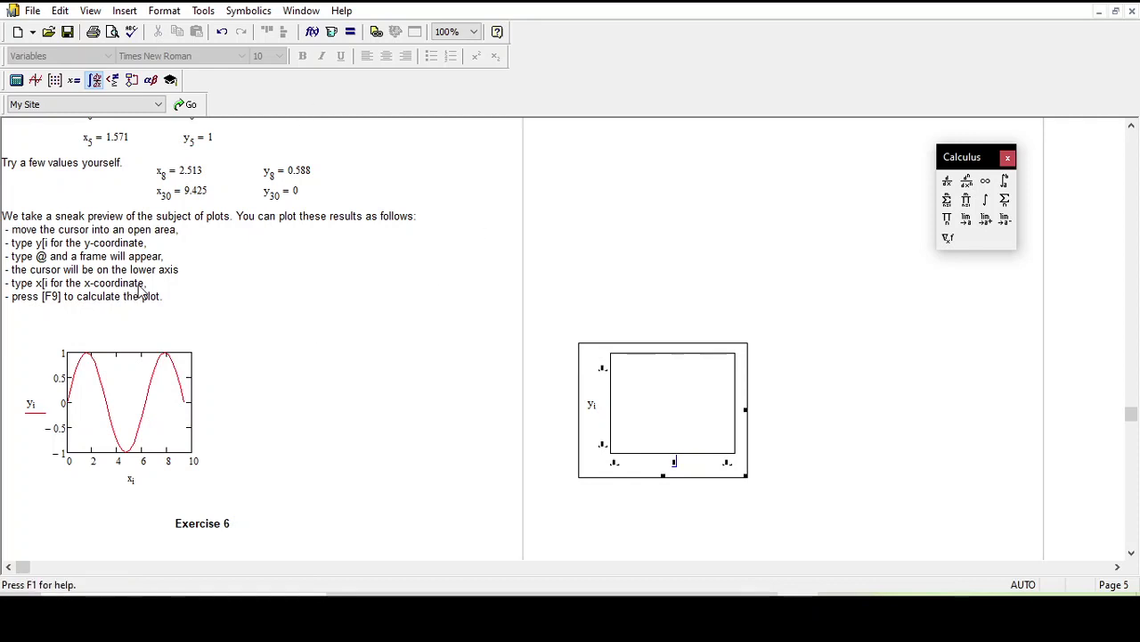
# - Enter x subscript i on the new plot's horizontal axis and calculate the plot
pyautogui.scroll(3, 389, 353)
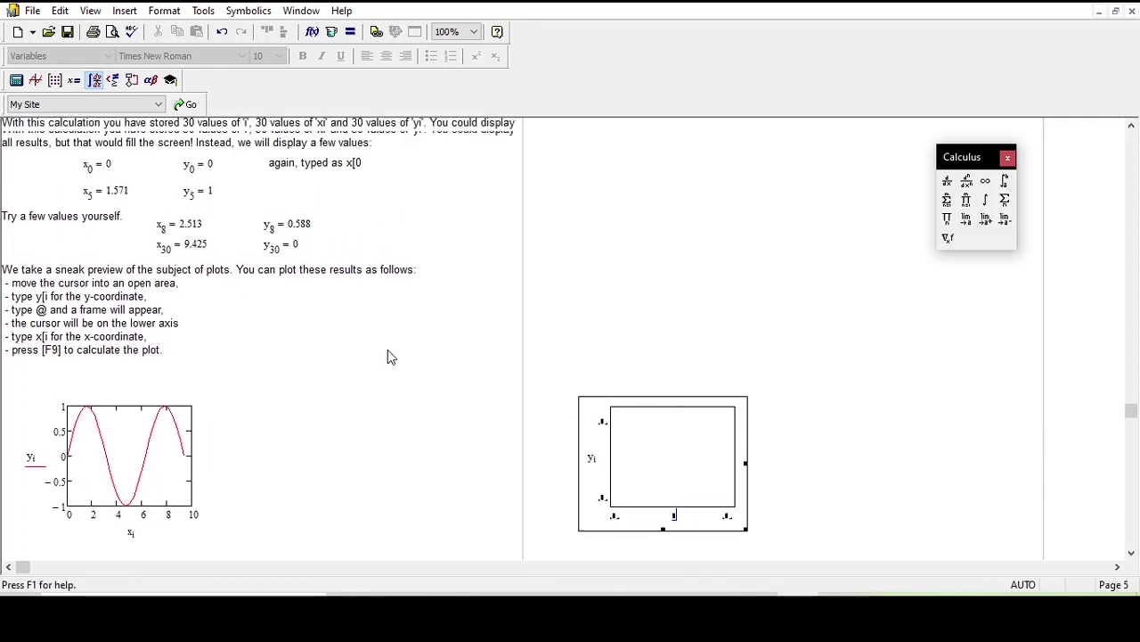
pyautogui.scroll(6, 140, 157)
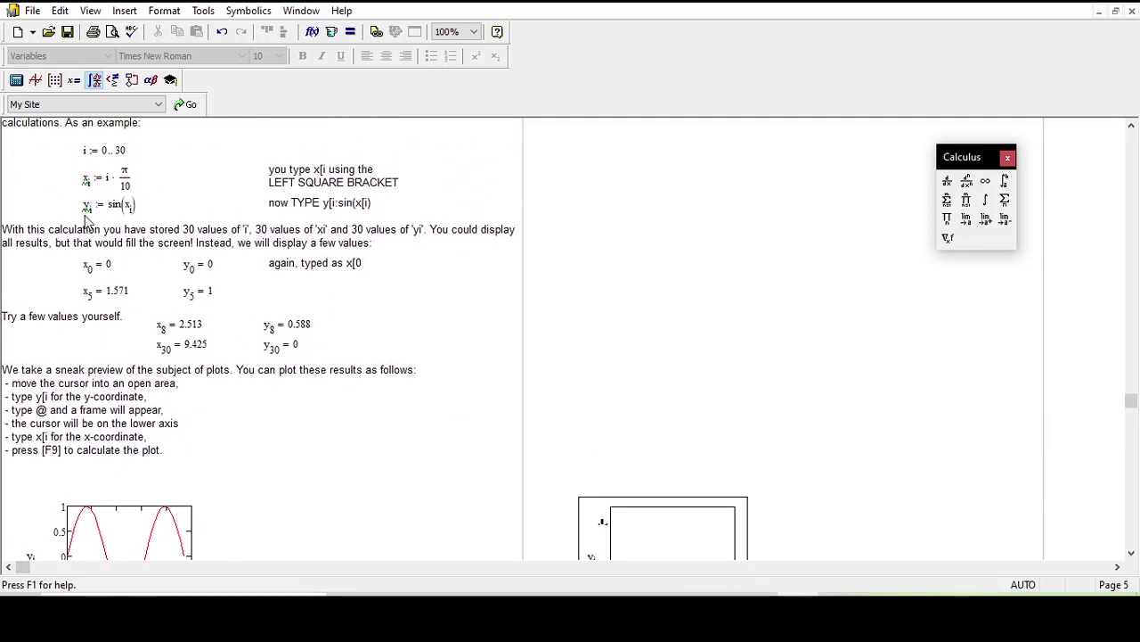
pyautogui.scroll(-3, 232, 328)
pyautogui.scroll(-6, 369, 356)
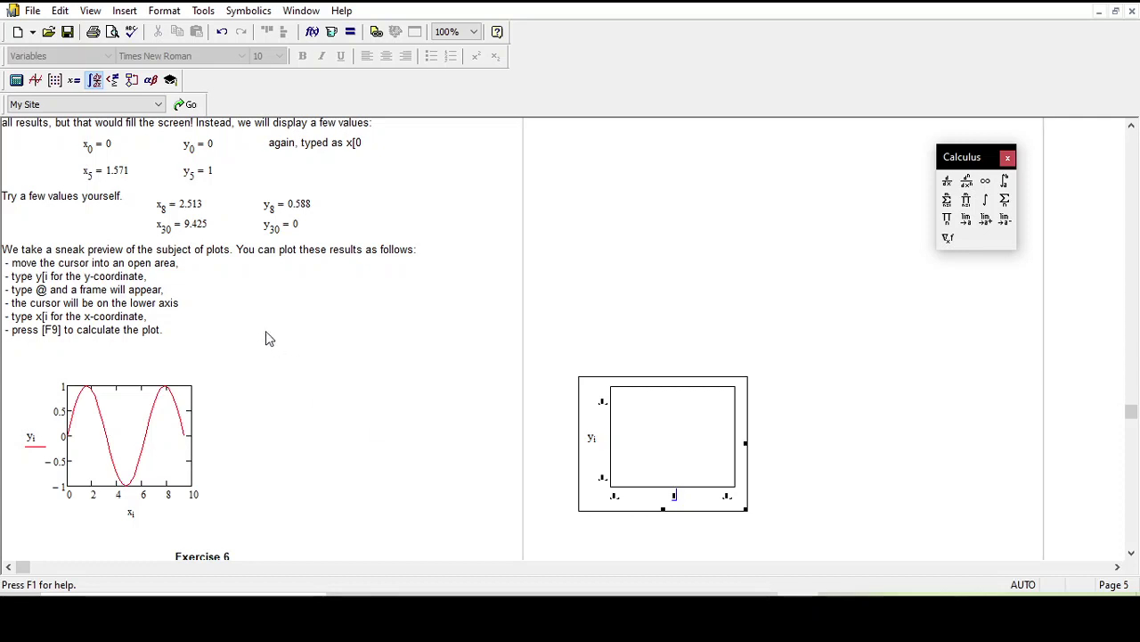
pyautogui.scroll(3, 265, 336)
pyautogui.scroll(-4, 221, 383)
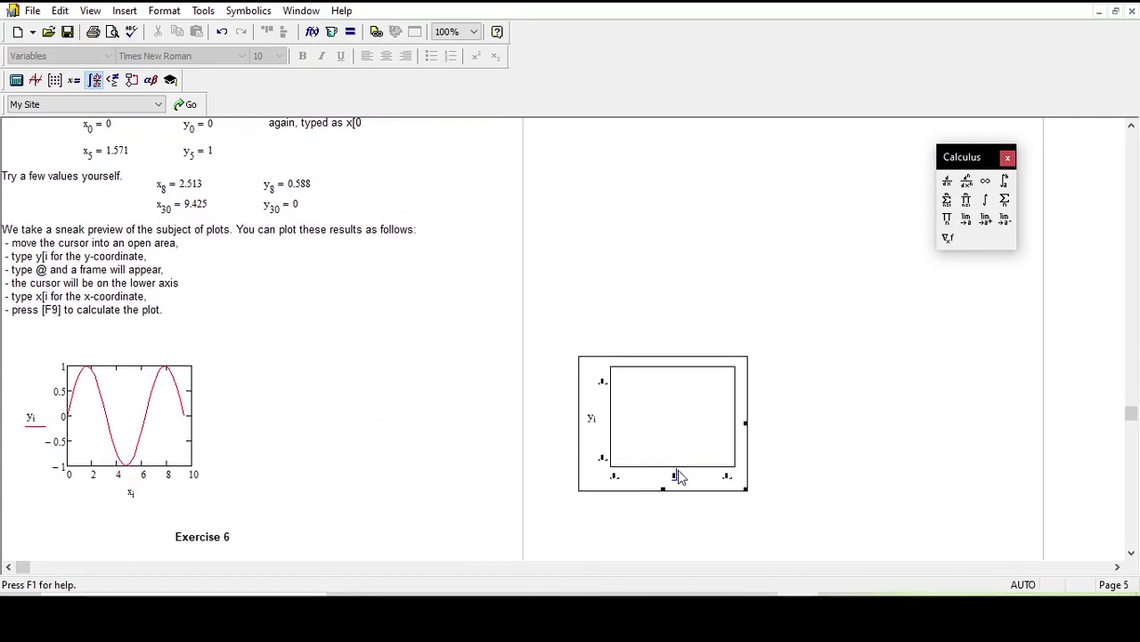
pyautogui.click(676, 472)
pyautogui.write('x[')
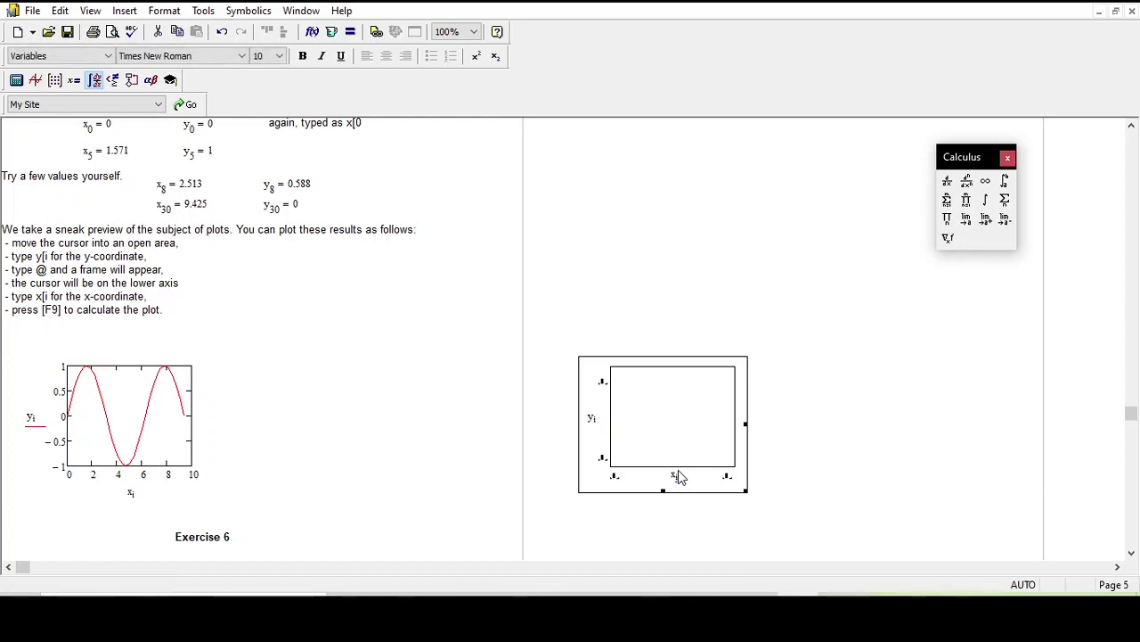
pyautogui.click(838, 435)
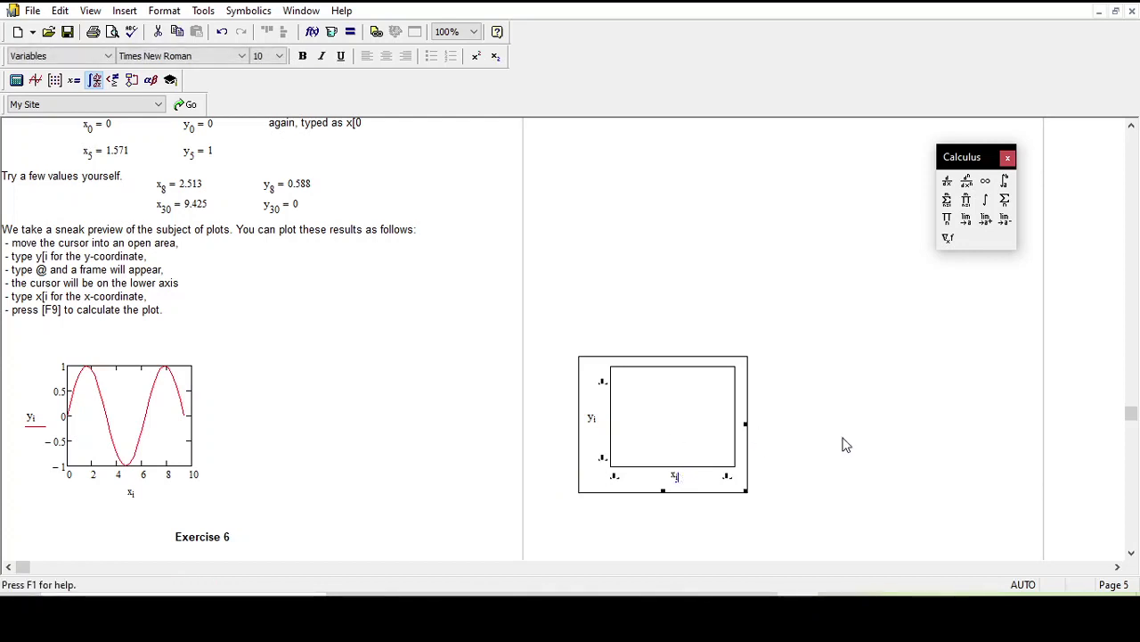
# - Compare the new plot with the worksheet's original plot and the x and y definitions above it
pyautogui.scroll(-3, 840, 445)
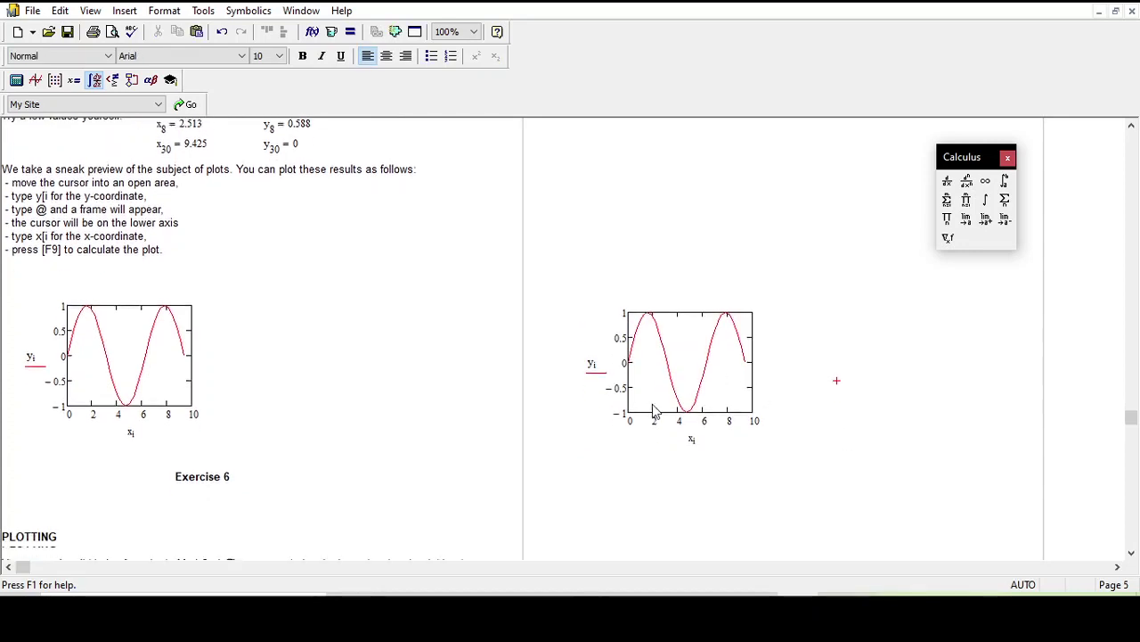
pyautogui.scroll(6, 319, 362)
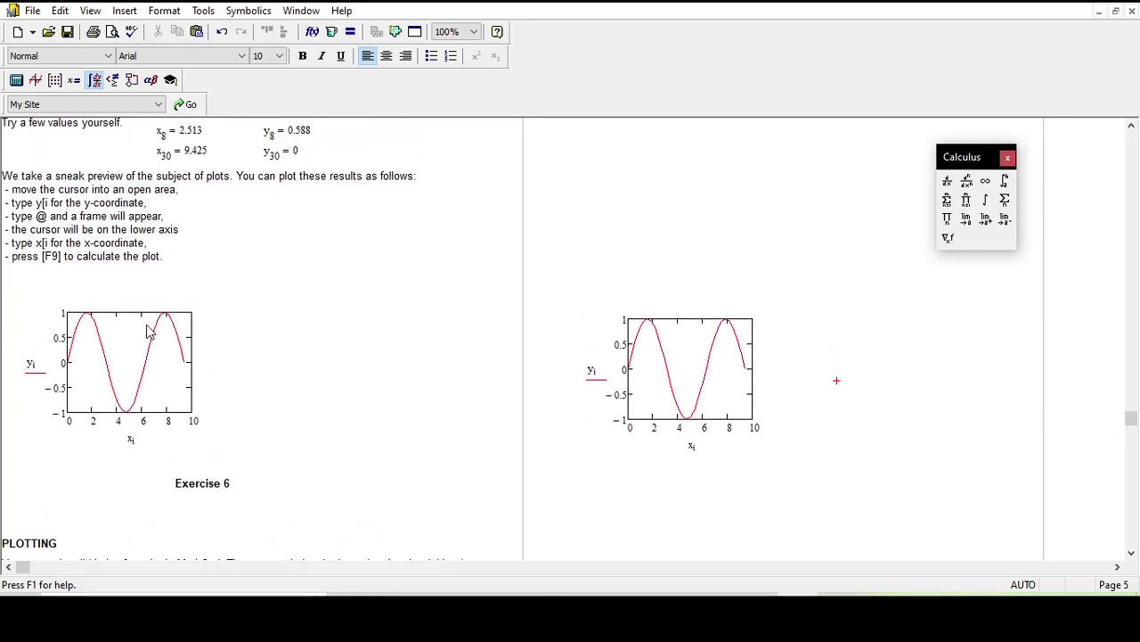
pyautogui.scroll(2, 319, 360)
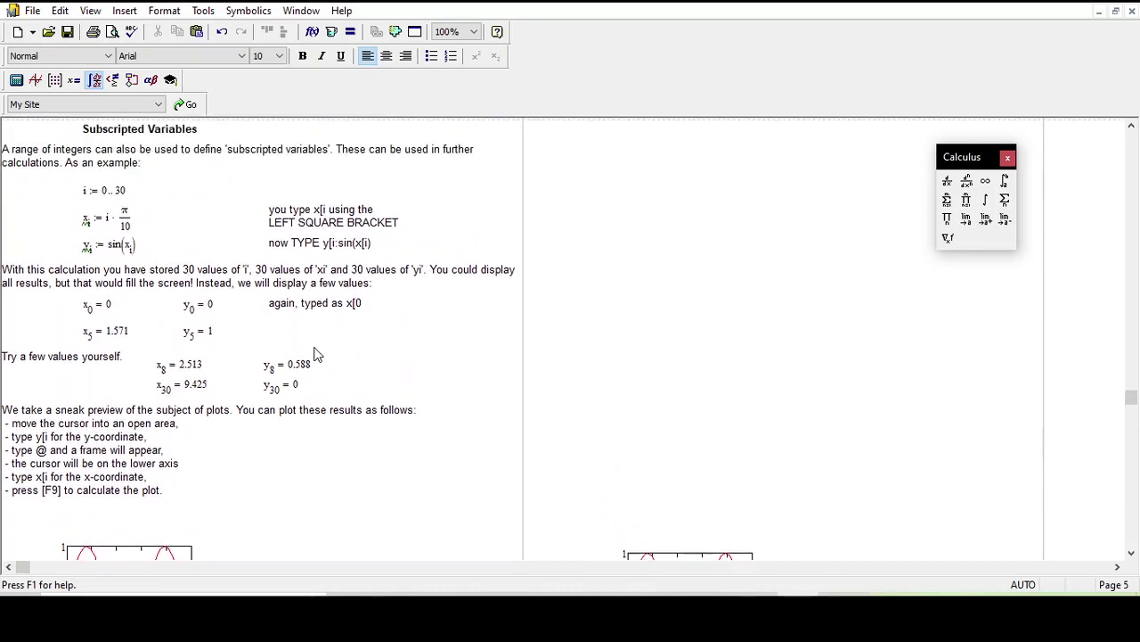
pyautogui.scroll(-2, 237, 372)
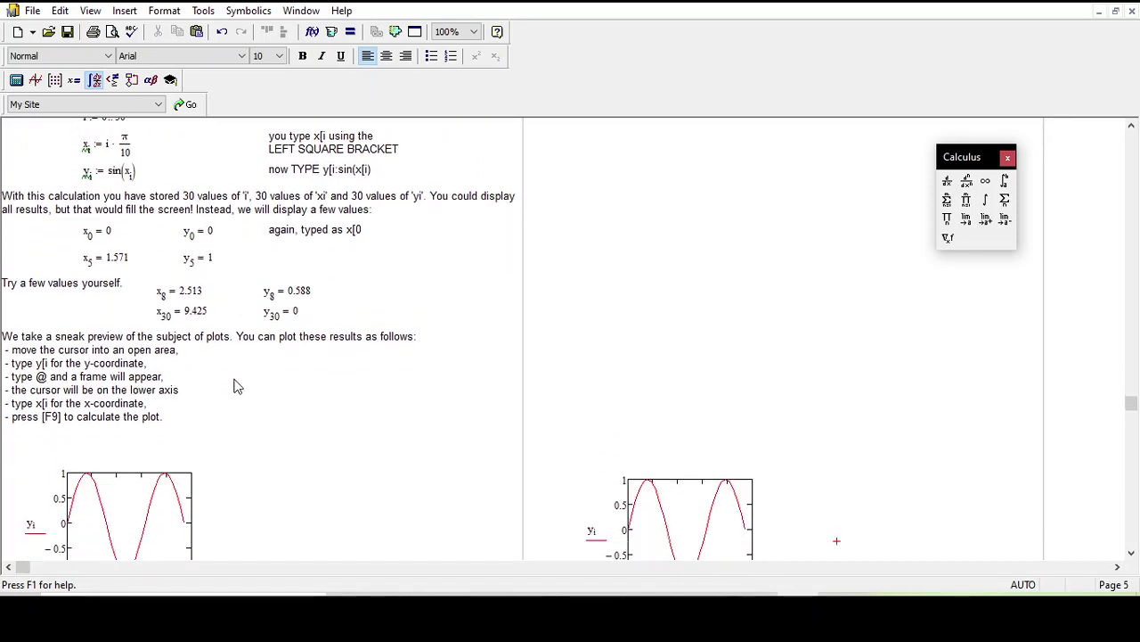
# - Review the plotting instructions for subscripted variables together with the sample x and y values and both sine plots above Exercise 6
pyautogui.scroll(-1, 228, 365)
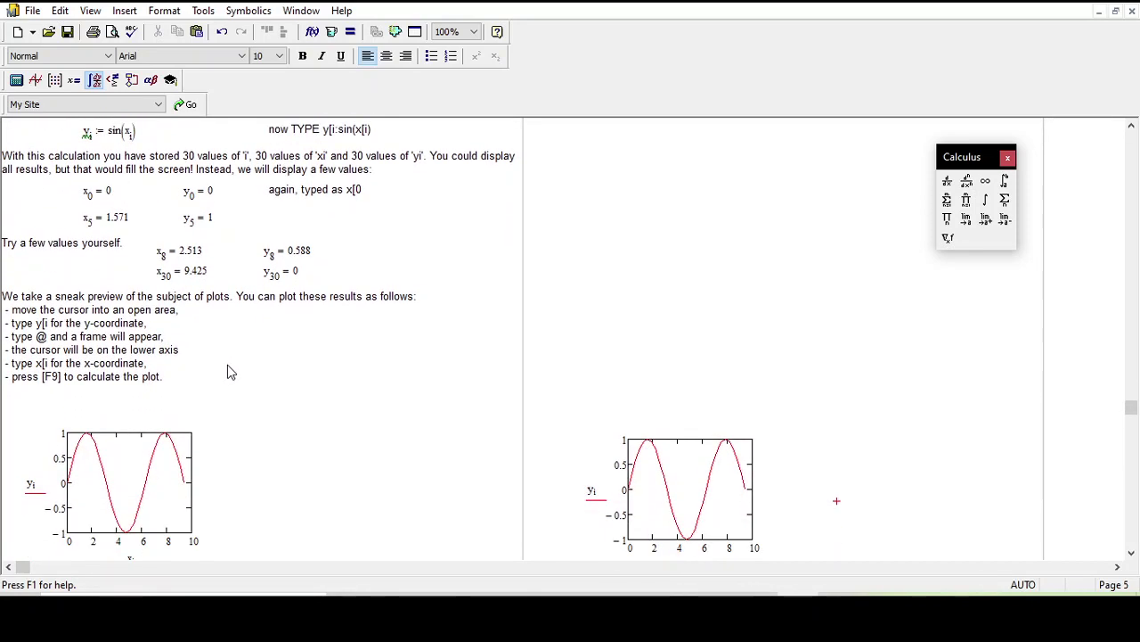
pyautogui.scroll(1, 227, 365)
pyautogui.scroll(-3, 237, 333)
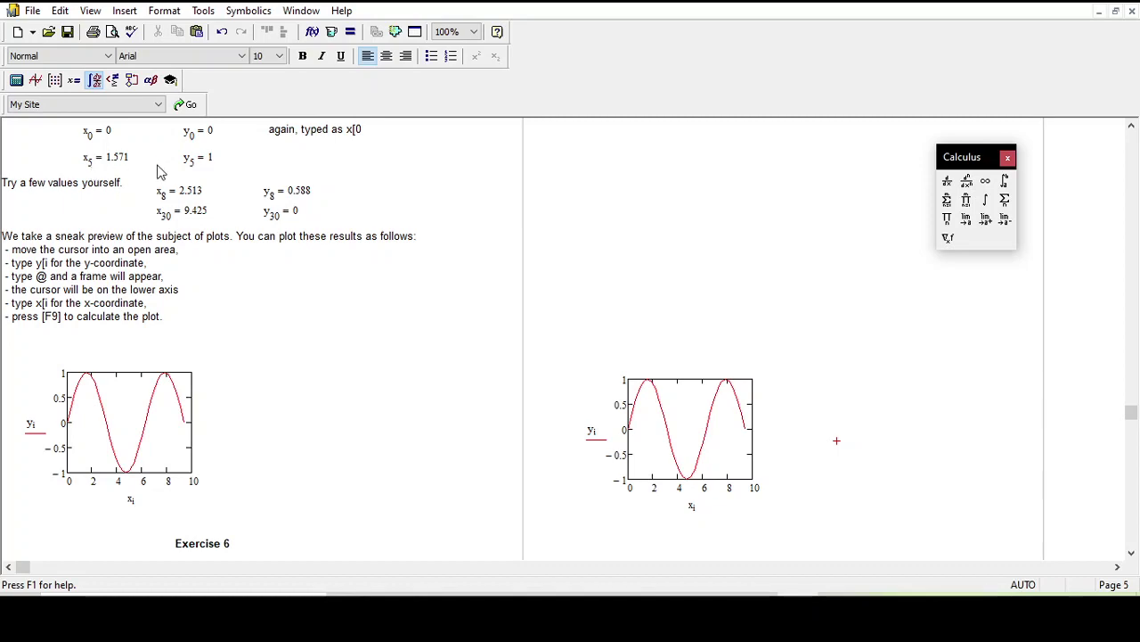
pyautogui.scroll(-1, 233, 263)
# - Examine the PLOTTING section's range, x-coordinate and exponential function definitions, its plotting instructions for both axes, and the semi-logarithmic plot
pyautogui.scroll(-5, 288, 353)
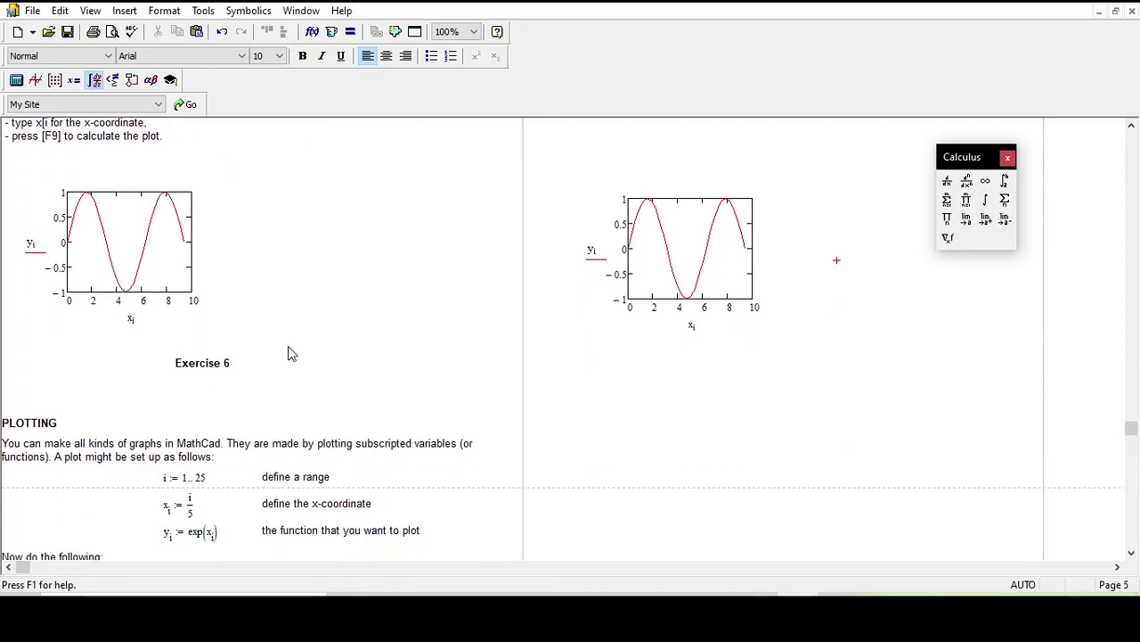
pyautogui.scroll(-4, 288, 354)
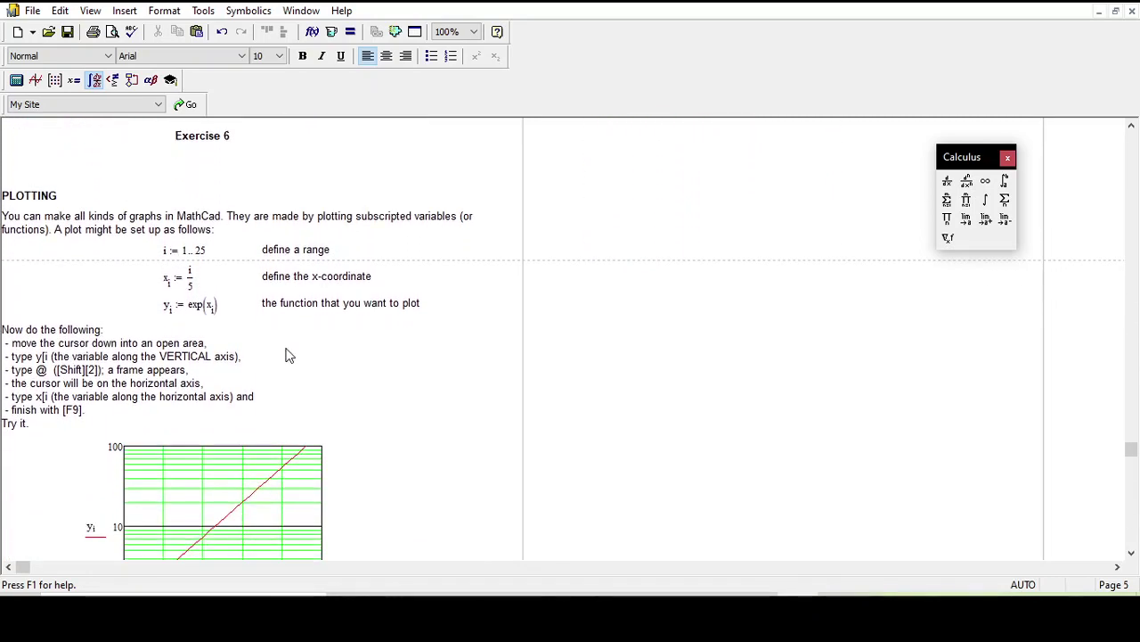
pyautogui.scroll(-2, 287, 355)
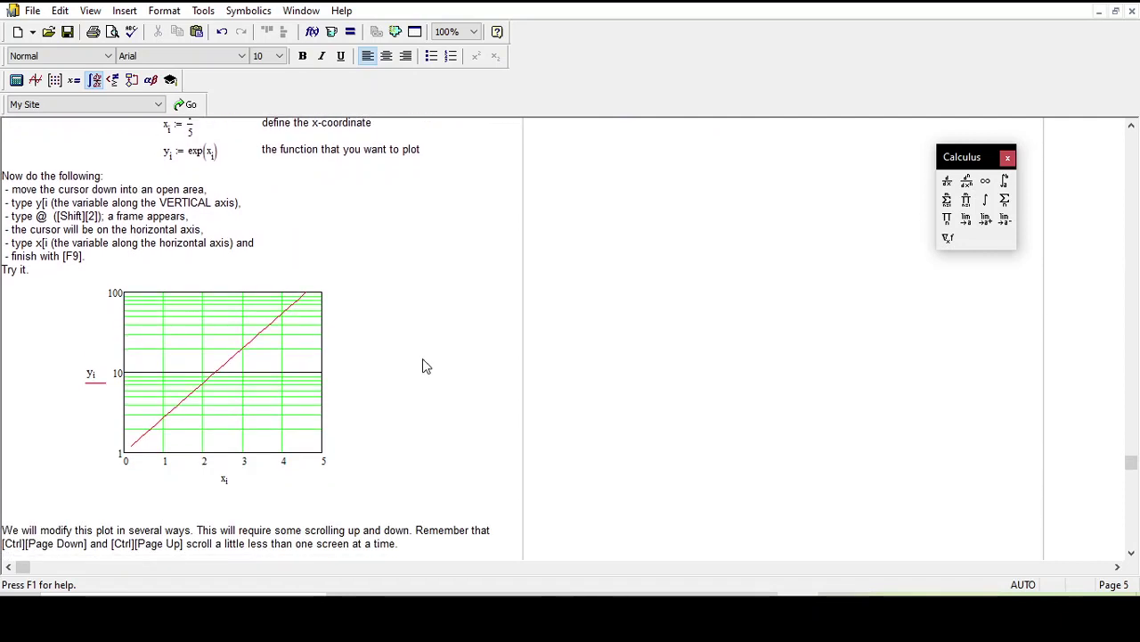
pyautogui.scroll(1, 303, 267)
pyautogui.click(344, 273)
pyautogui.moveTo(344, 267); pyautogui.dragTo(77, 249)
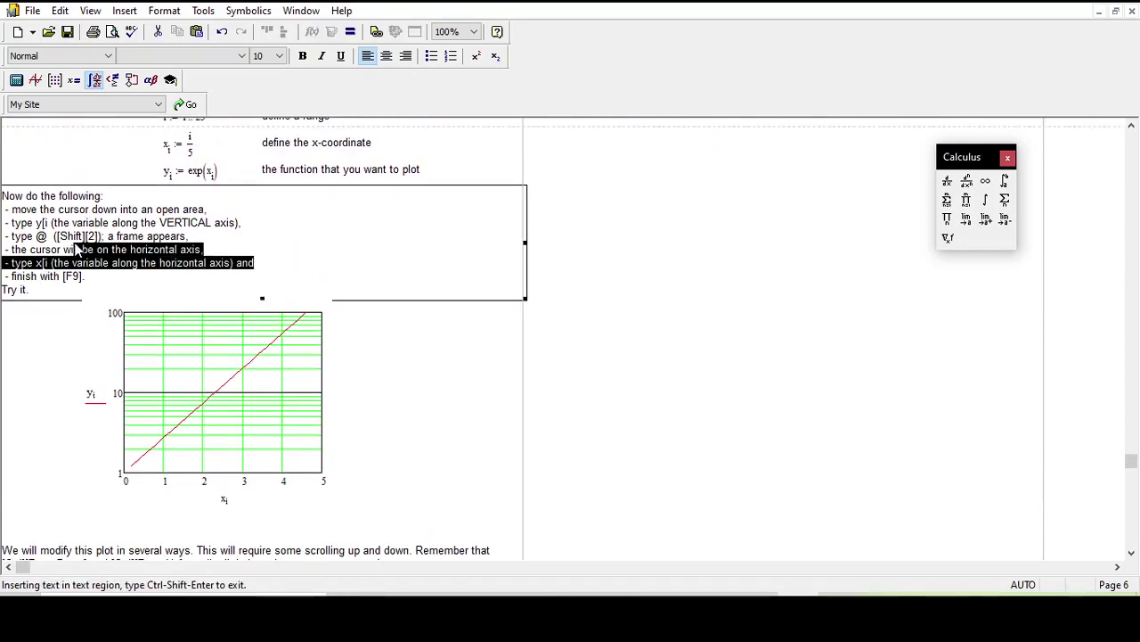
pyautogui.click(529, 387)
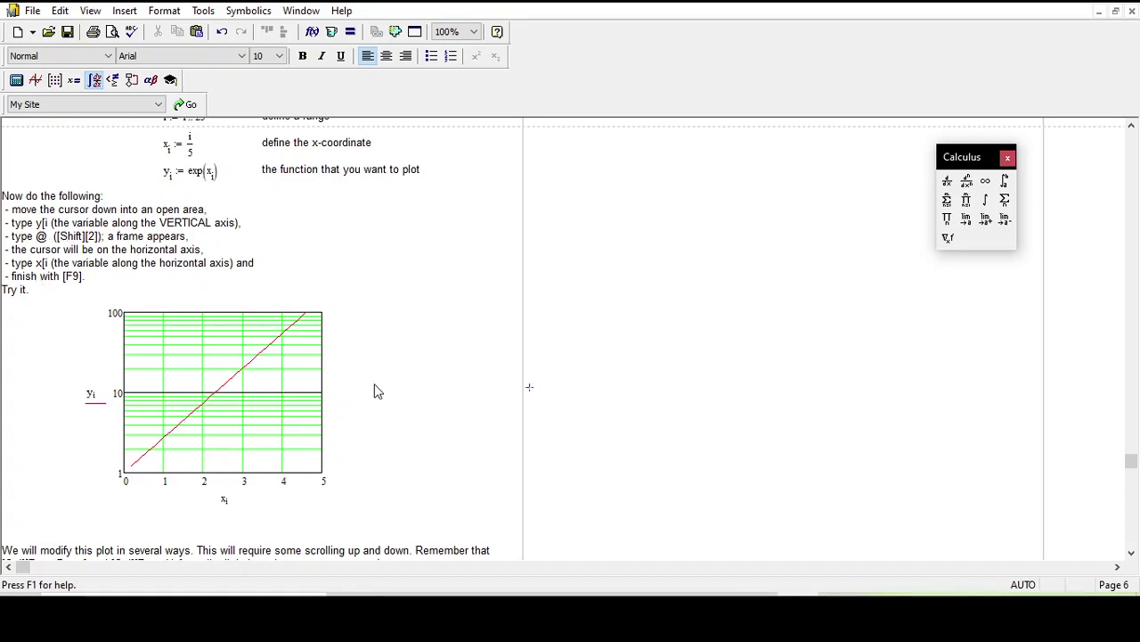
# - Examine the "Plotting multiple functions in one graph" section, including its two exponential functions, comma-separated axis variables and combined plot
pyautogui.scroll(-2, 385, 383)
pyautogui.scroll(-6, 392, 379)
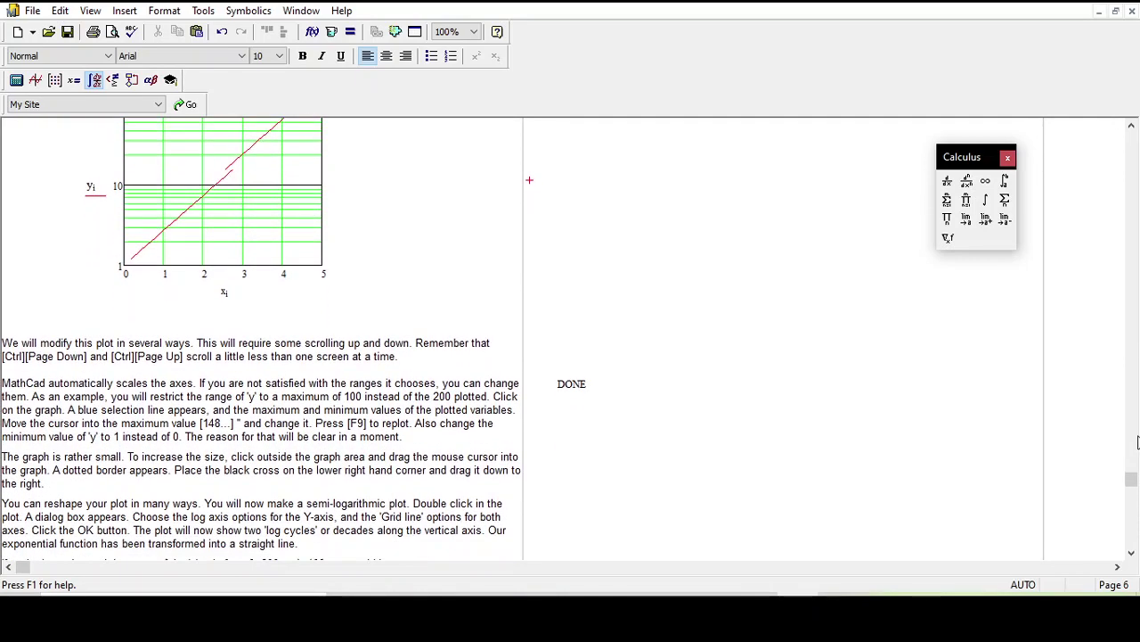
pyautogui.click(1131, 504)
pyautogui.scroll(-3, 385, 389)
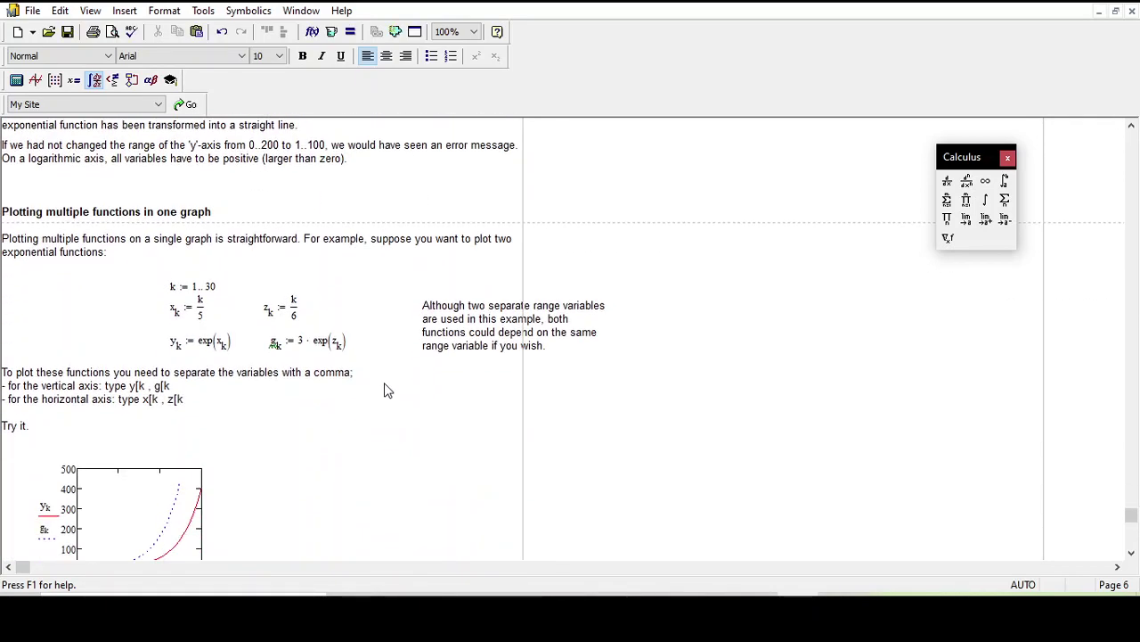
pyautogui.scroll(-3, 388, 390)
pyautogui.scroll(1, 388, 390)
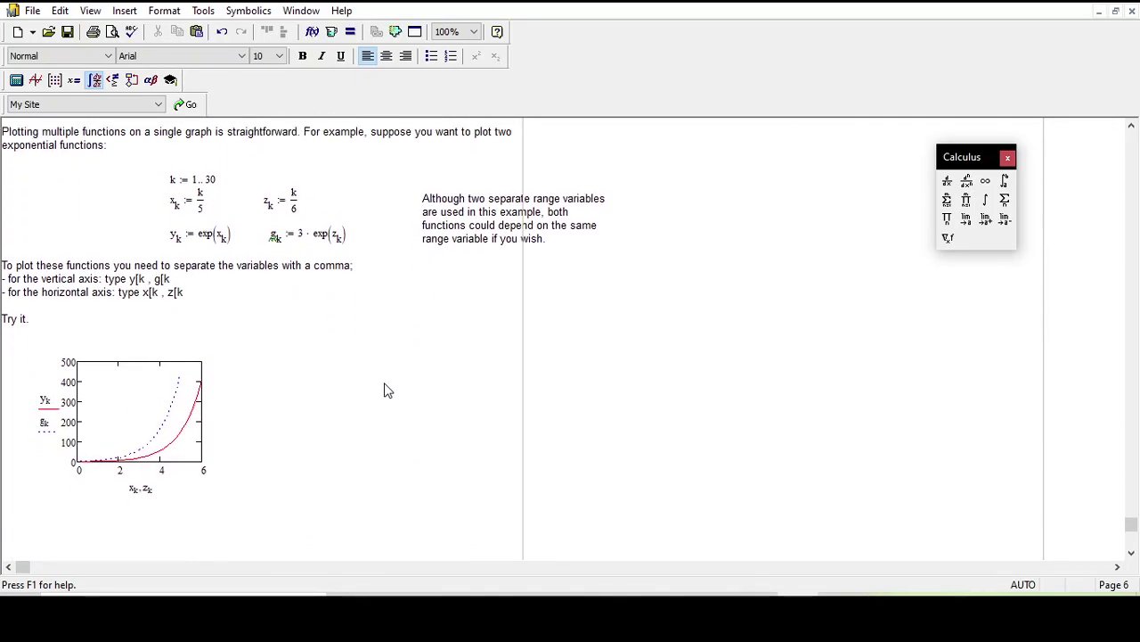
pyautogui.scroll(2, 257, 392)
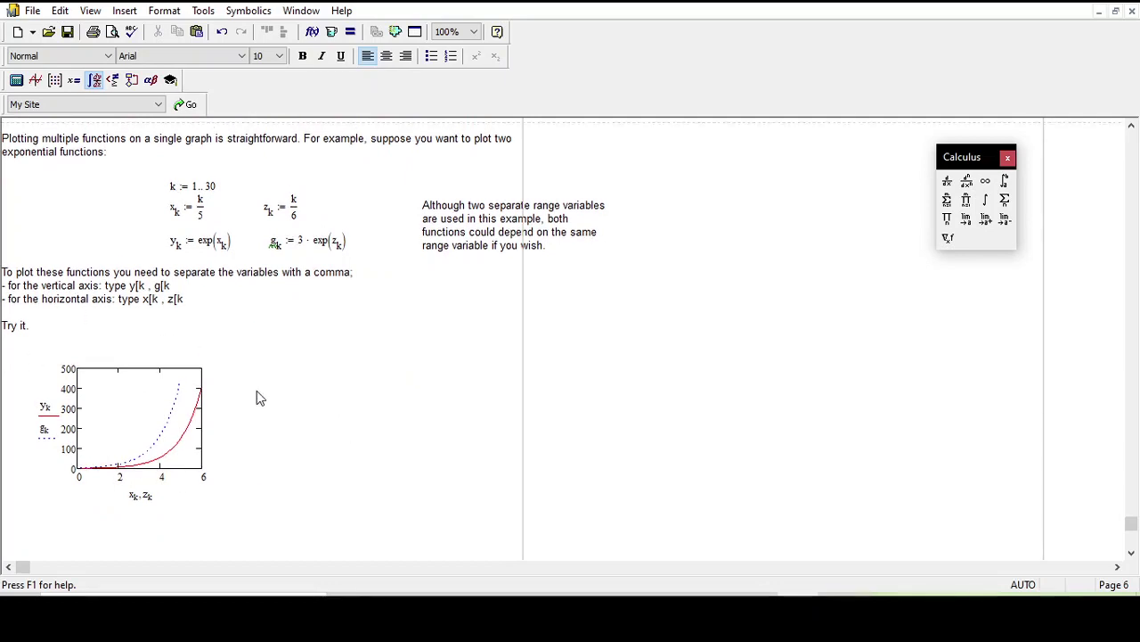
pyautogui.click(531, 405)
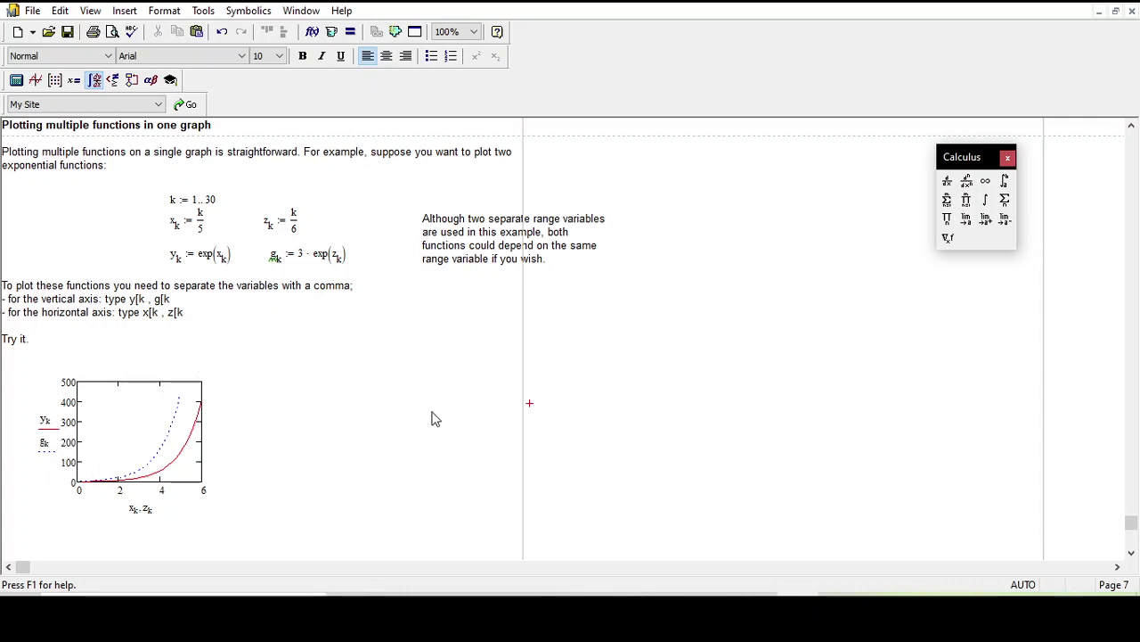
pyautogui.scroll(1, 428, 411)
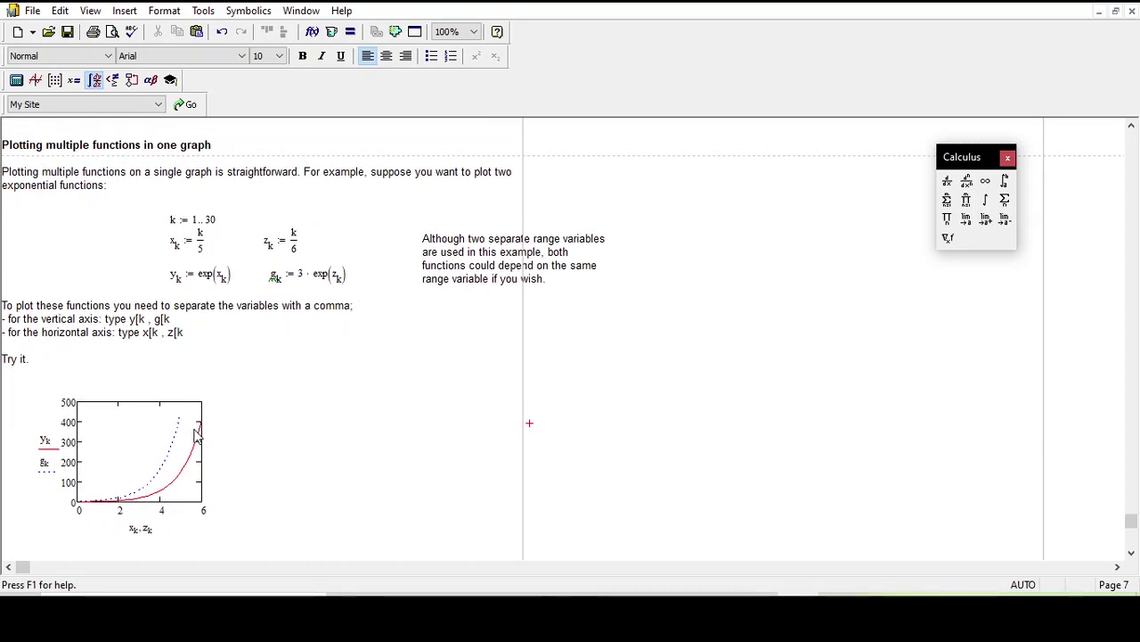